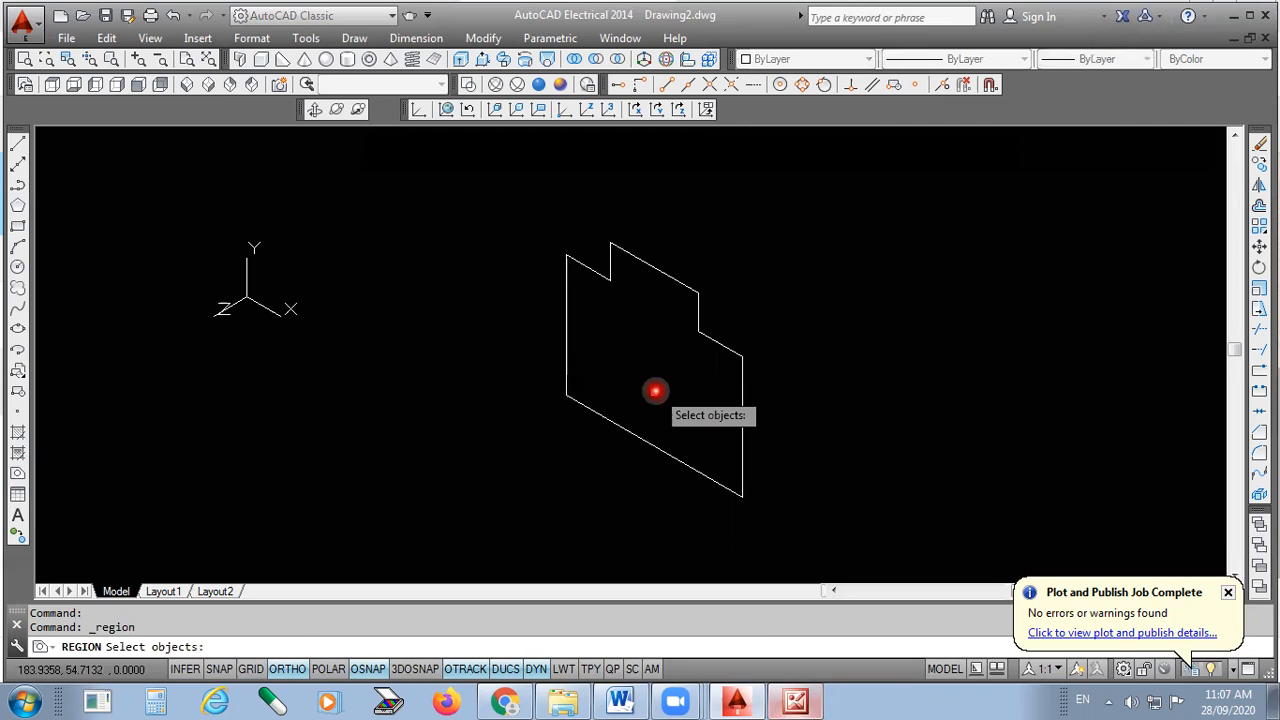
- Turn the eight stepped-profile lines into one region, then select it to confirm it is a single object
left_click_drag(655, 391, 463, 527)
key("Return")
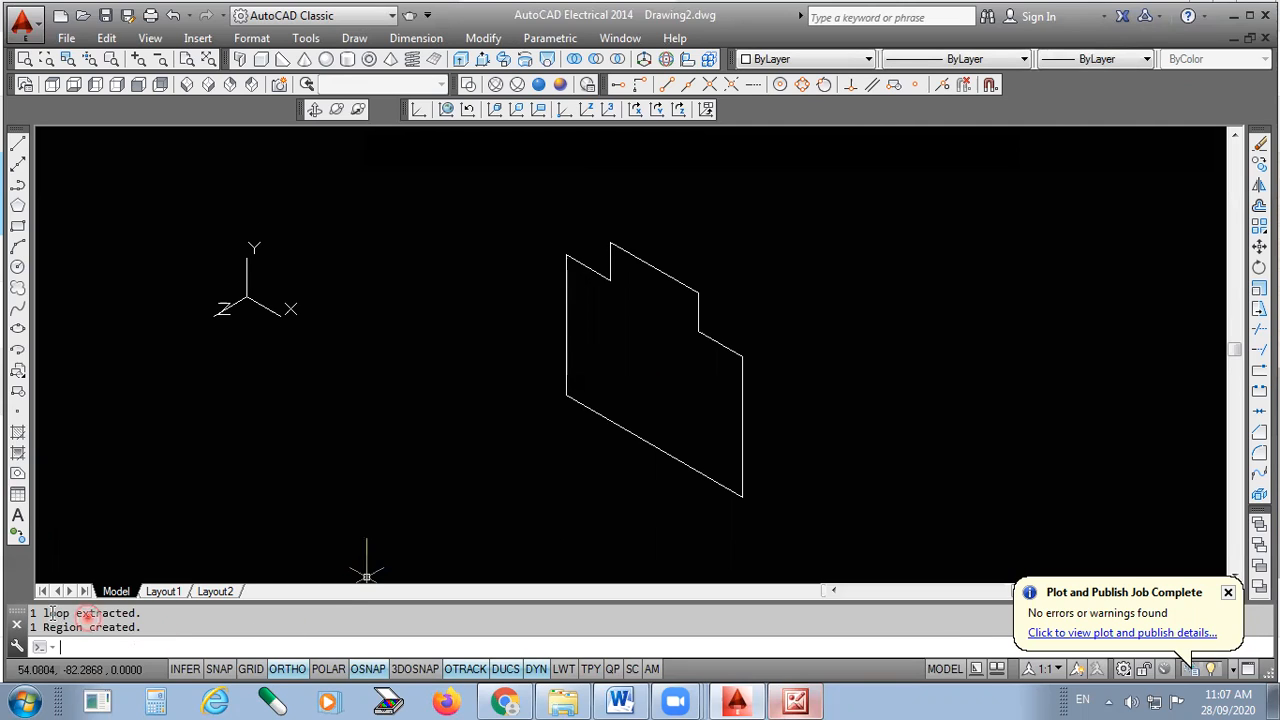
left_click(155, 627)
left_click(741, 351)
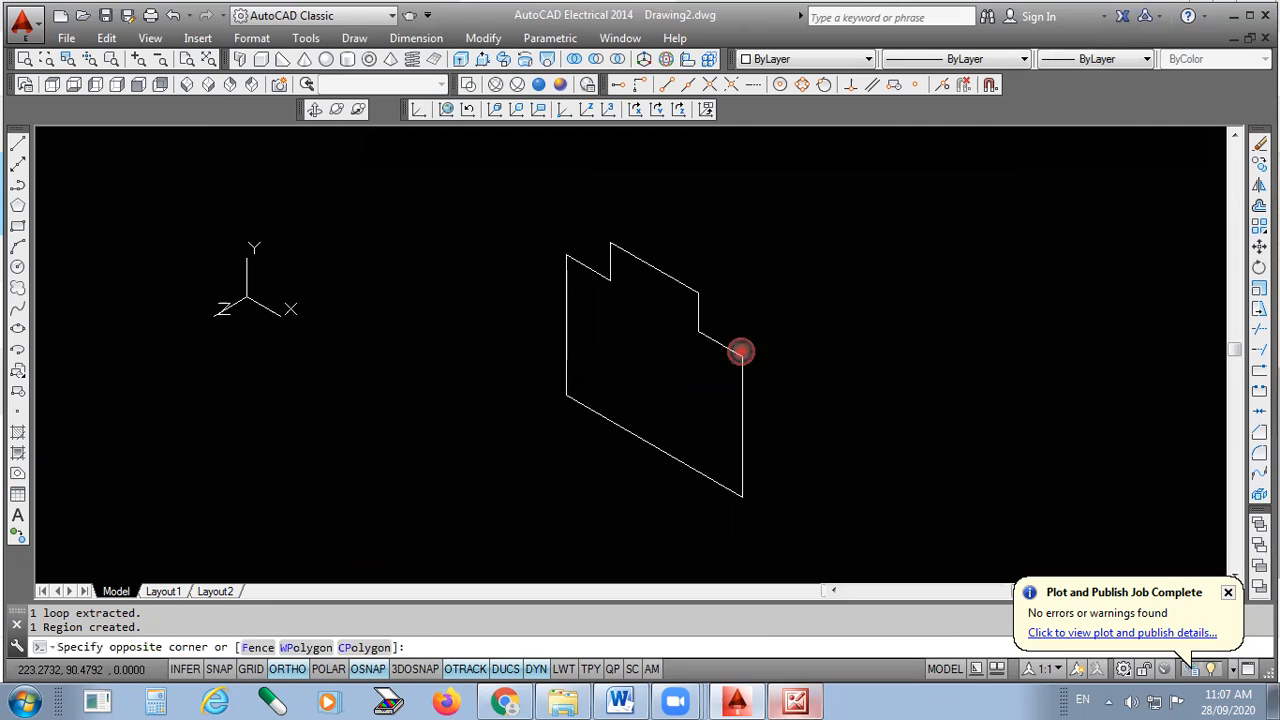
left_click(734, 370)
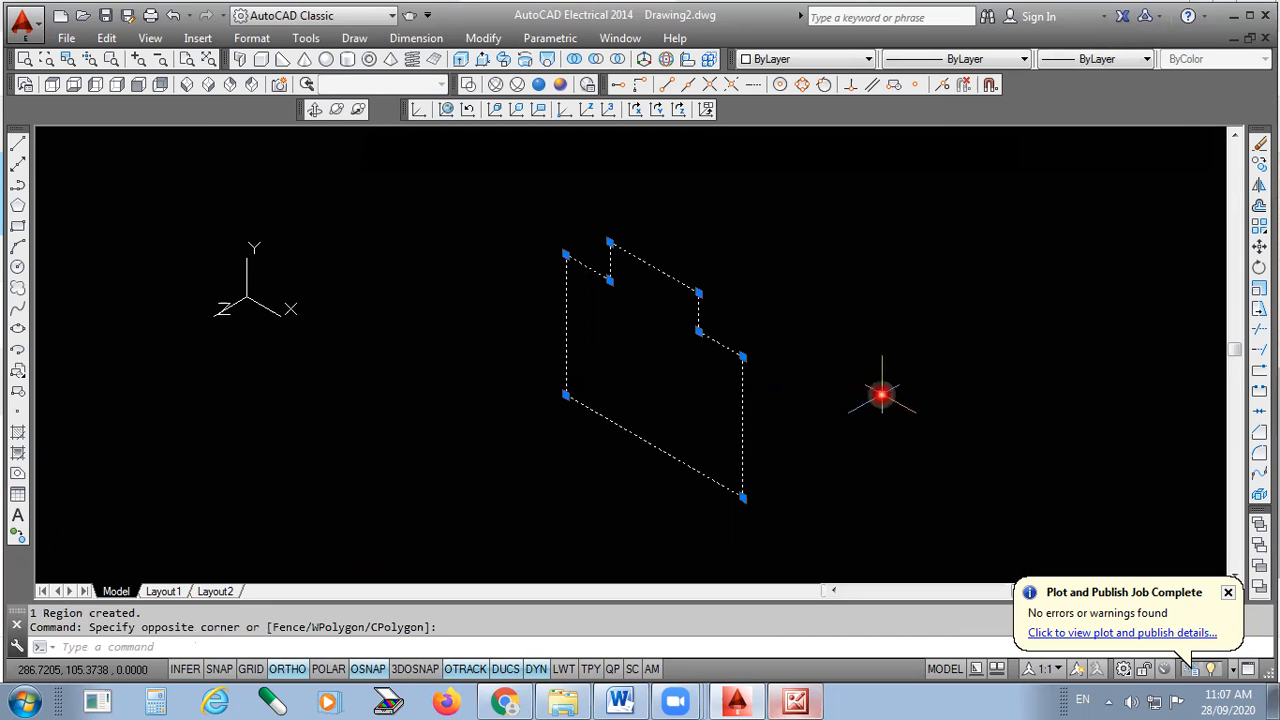
key("Escape")
scroll(743, 523, "down", 2)
scroll(726, 455, "up", 2)
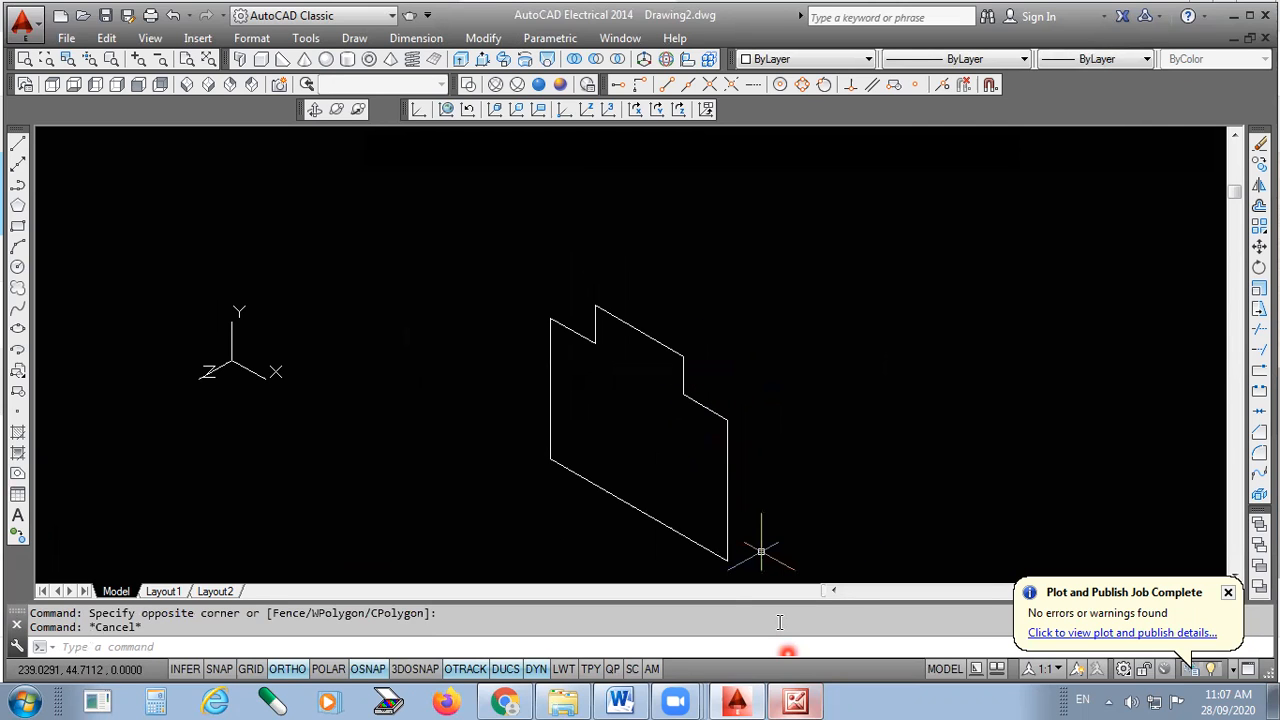
- Extrude the profile region 100 units into a solid block, checking the exercise sheet for the depth
key("alt+Tab")
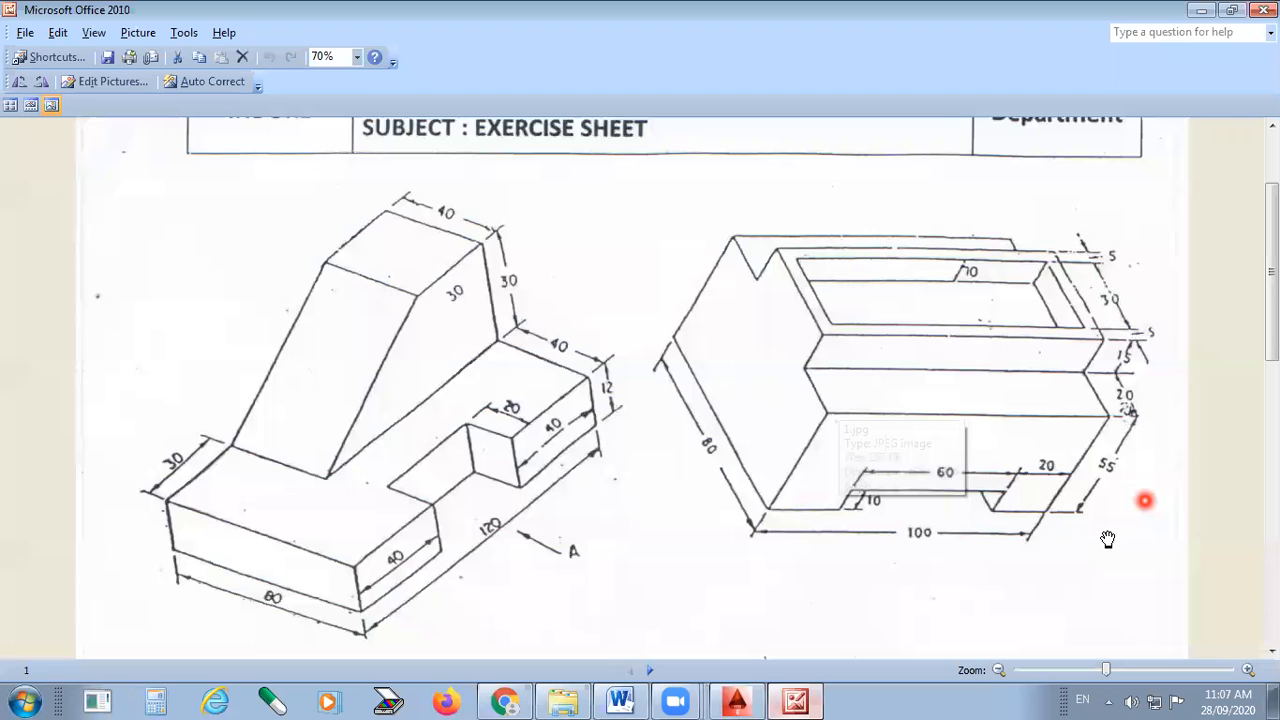
key("alt+Tab")
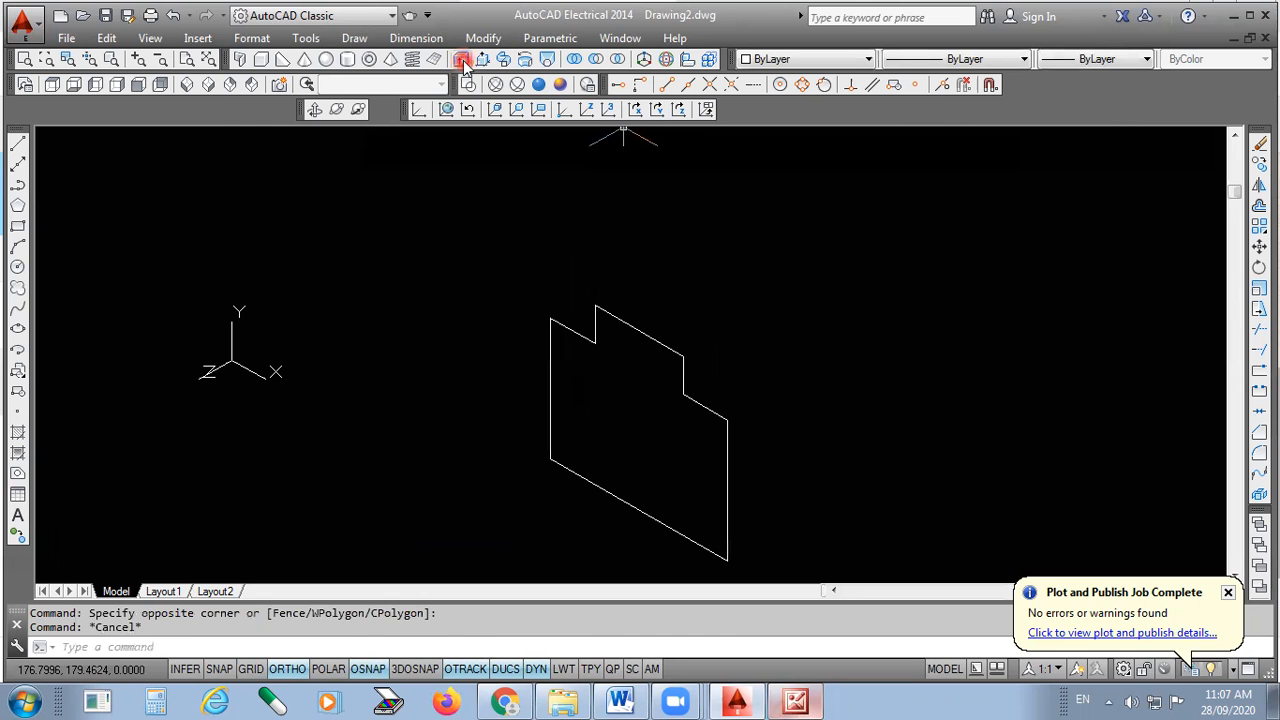
left_click(465, 58)
left_click(576, 331)
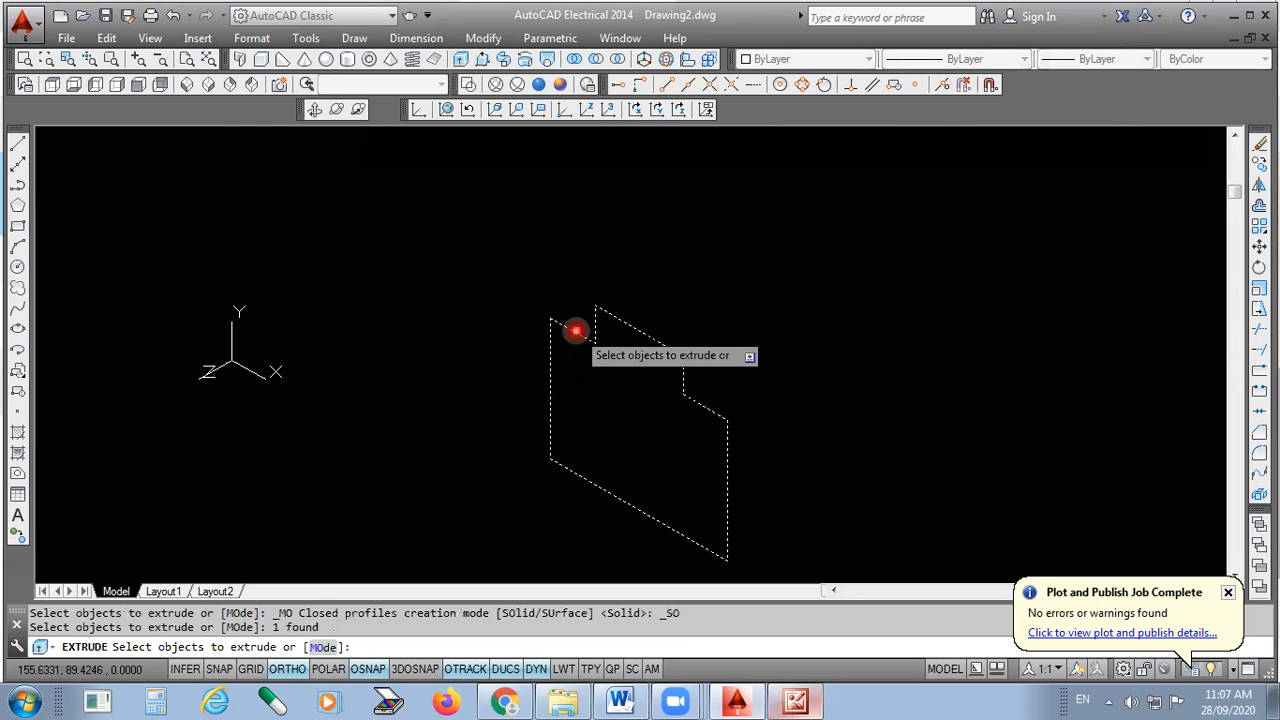
key("Return")
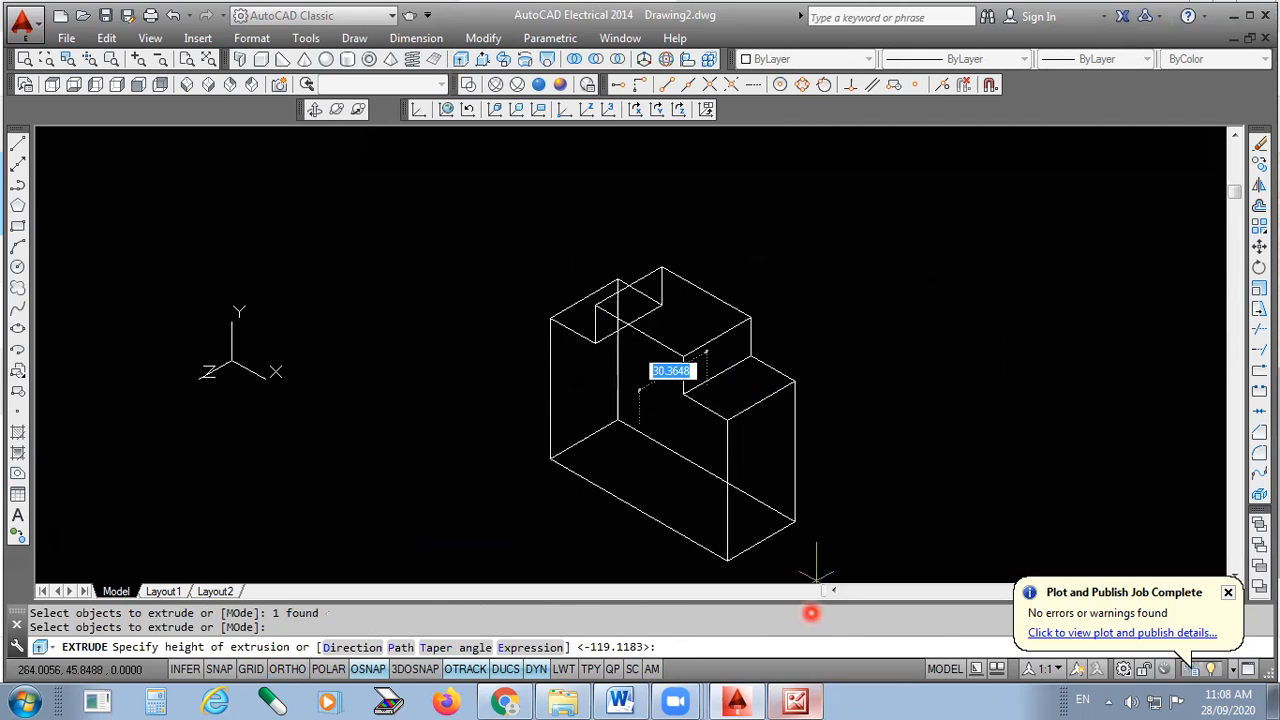
left_click(797, 701)
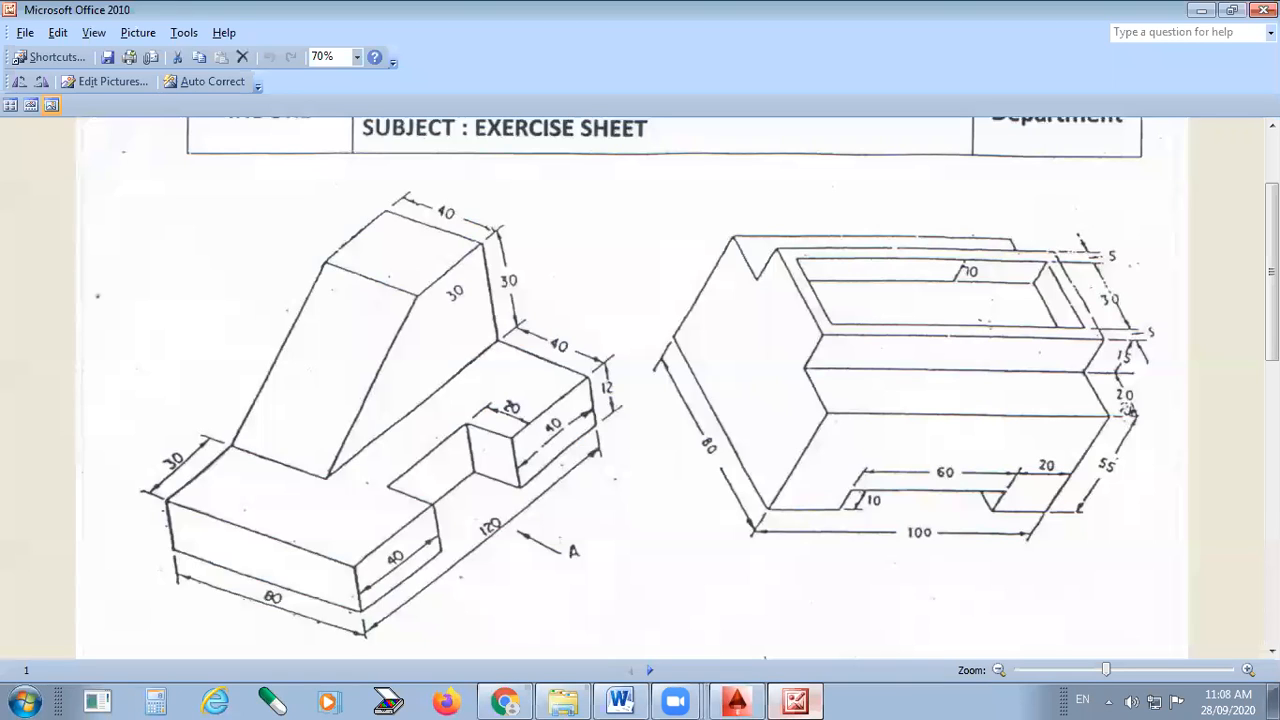
left_click_drag(748, 530, 1035, 541)
key("ctrl+z")
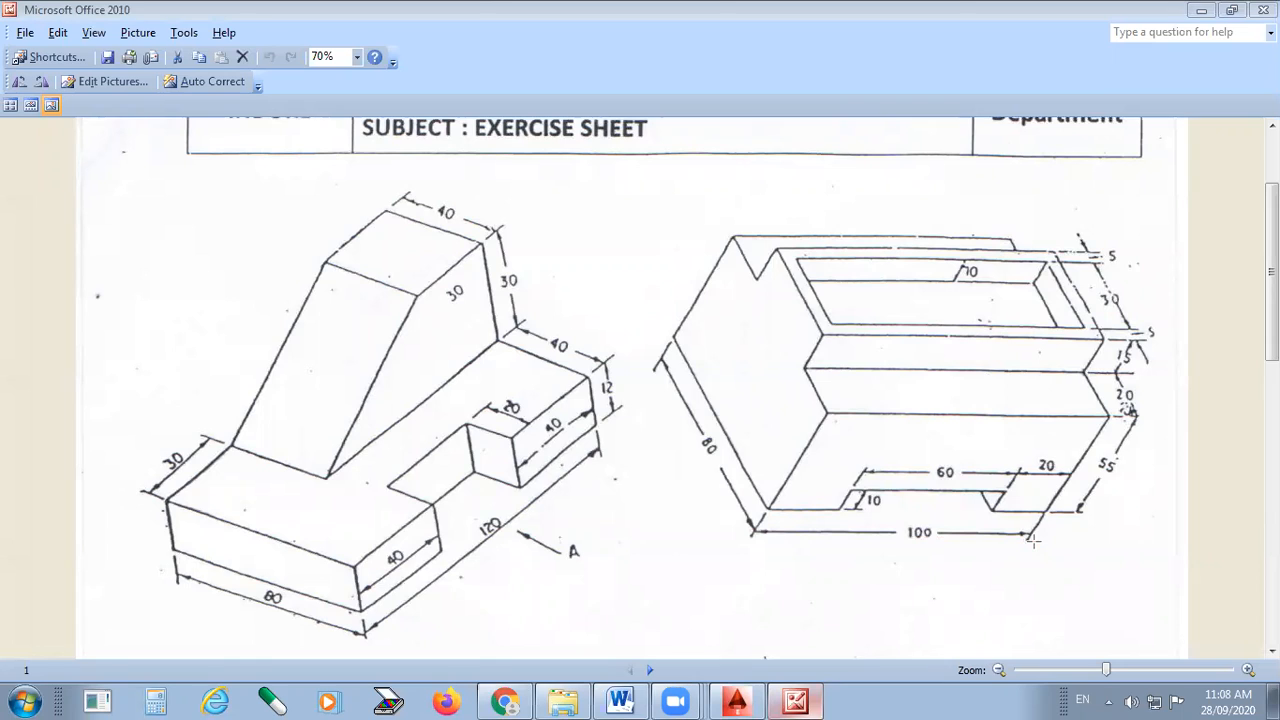
left_click(738, 698)
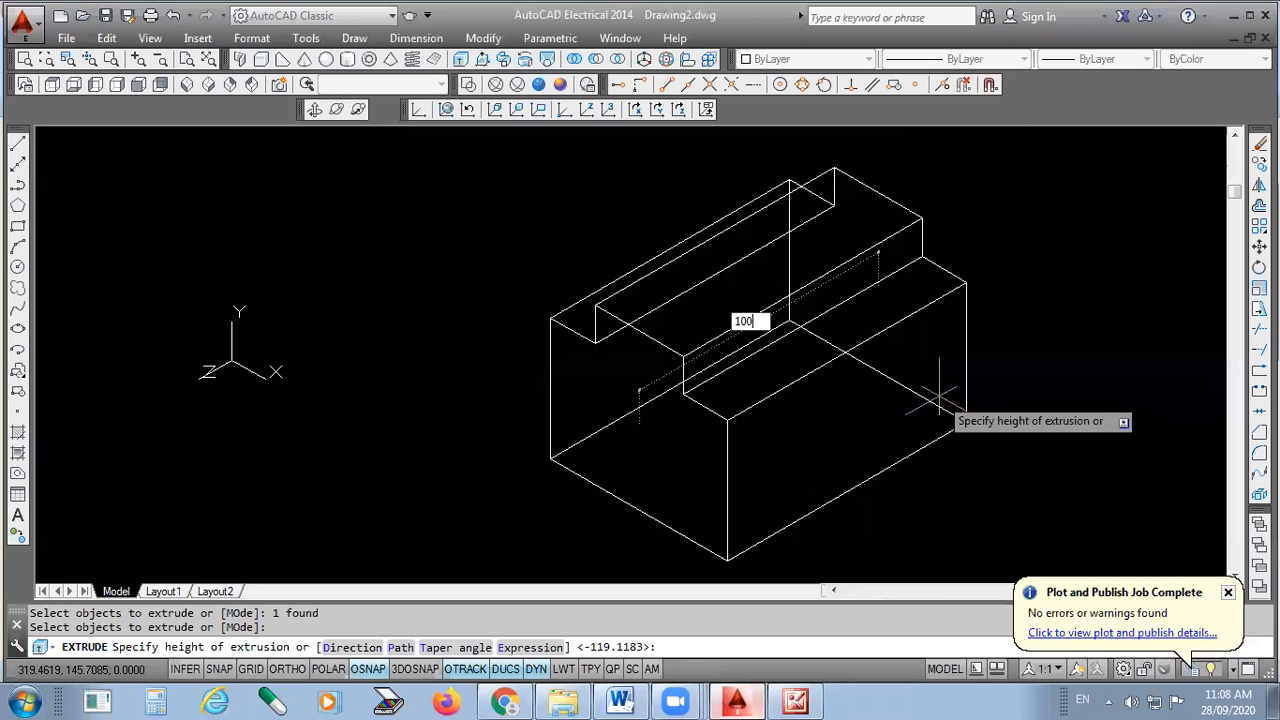
key("Return")
scroll(600, 445, "down", 2)
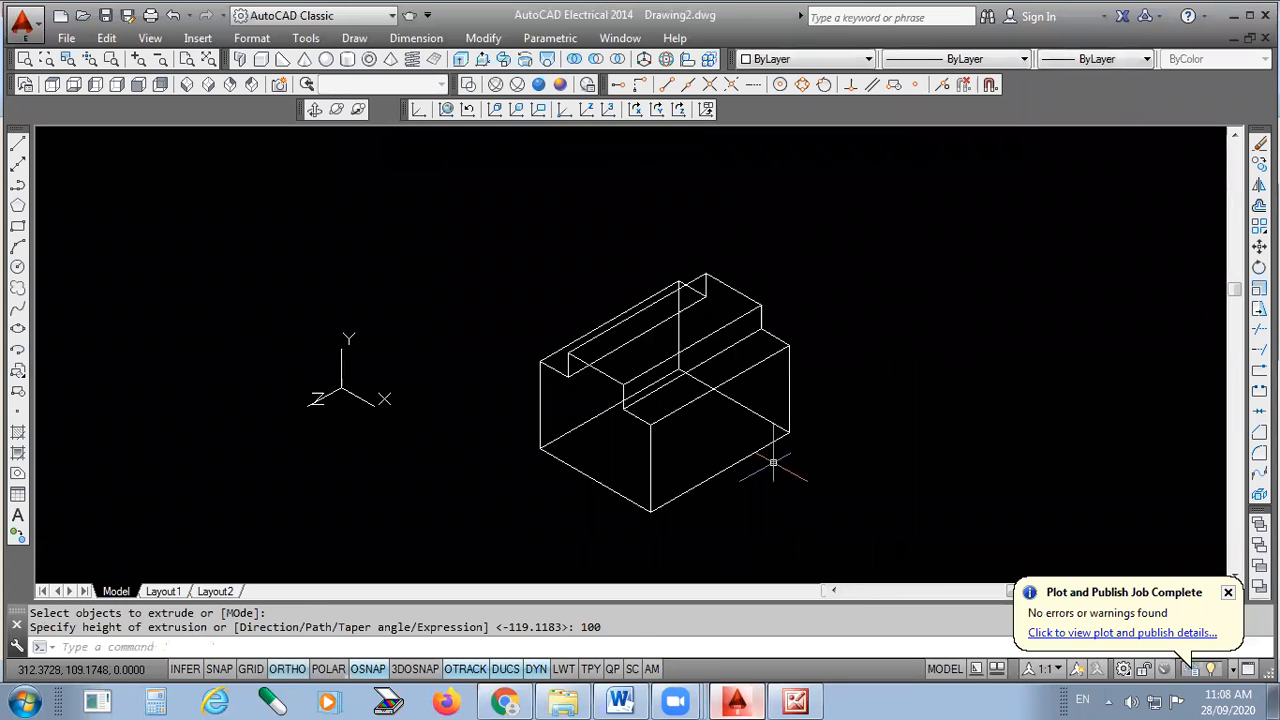
- Shade the block in the Conceptual visual style and compare it against the exercise sheet
left_click(560, 84)
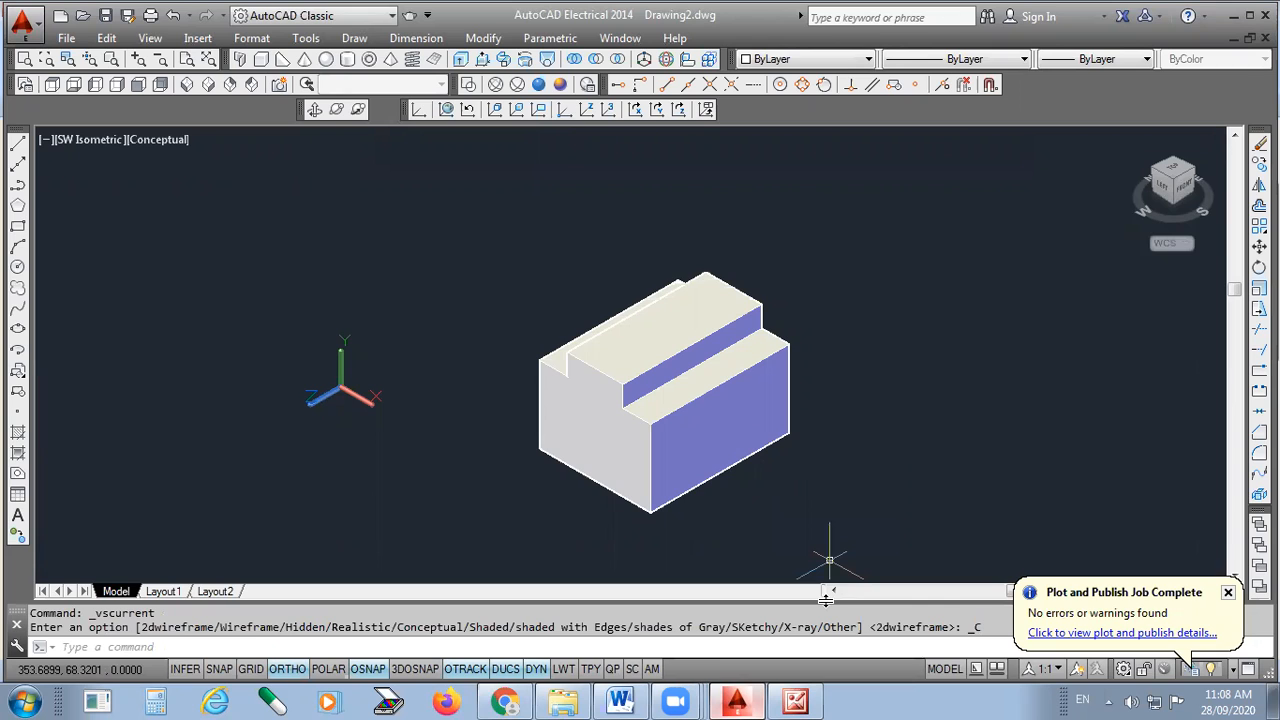
left_click(795, 701)
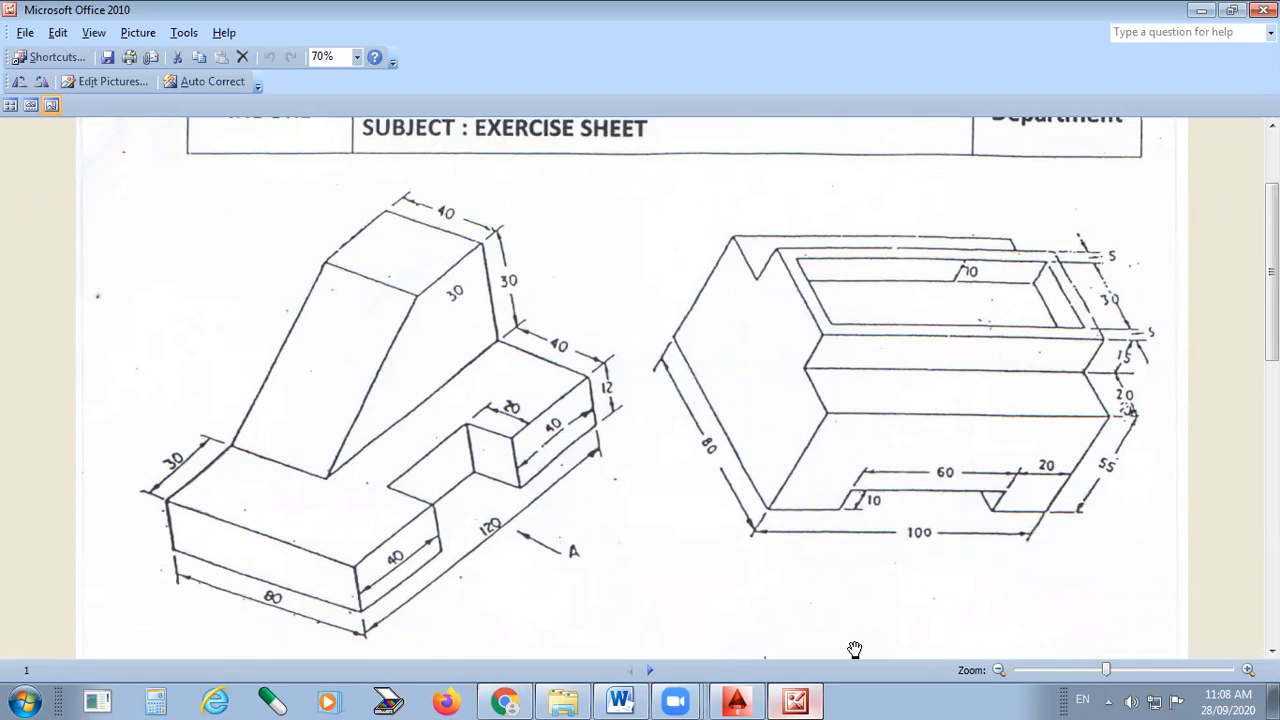
left_click(736, 700)
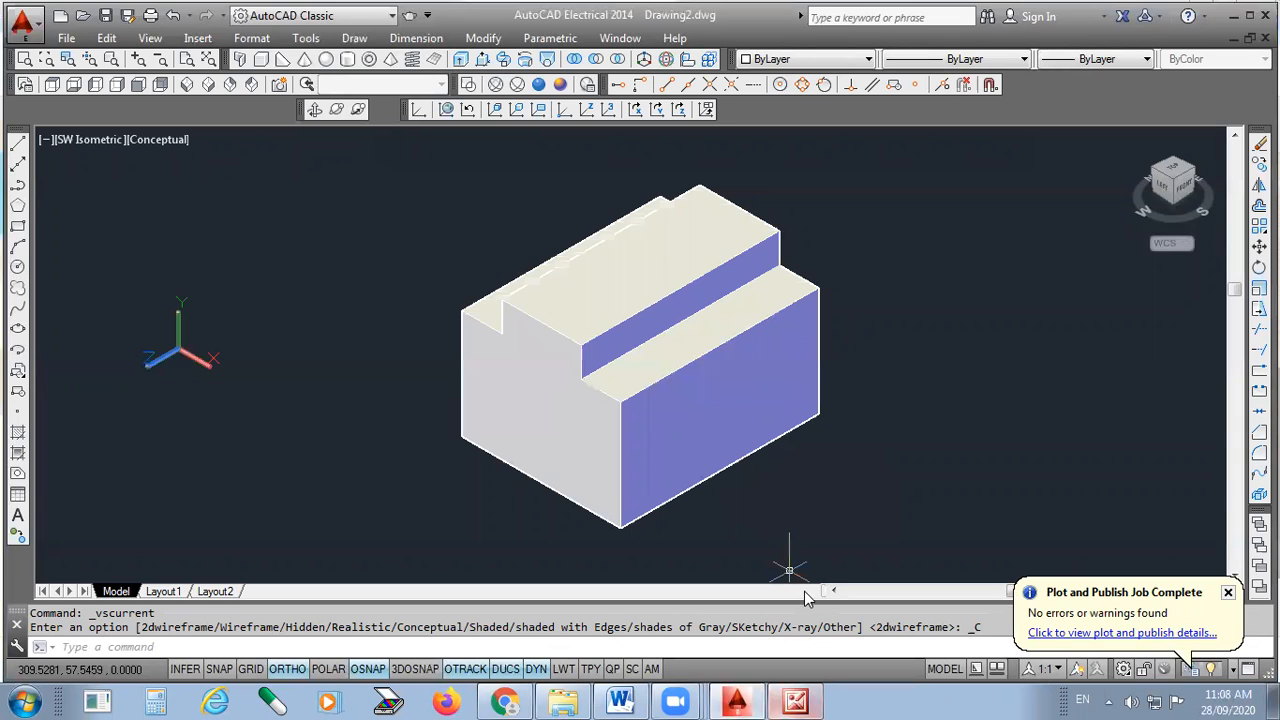
key("alt+Tab")
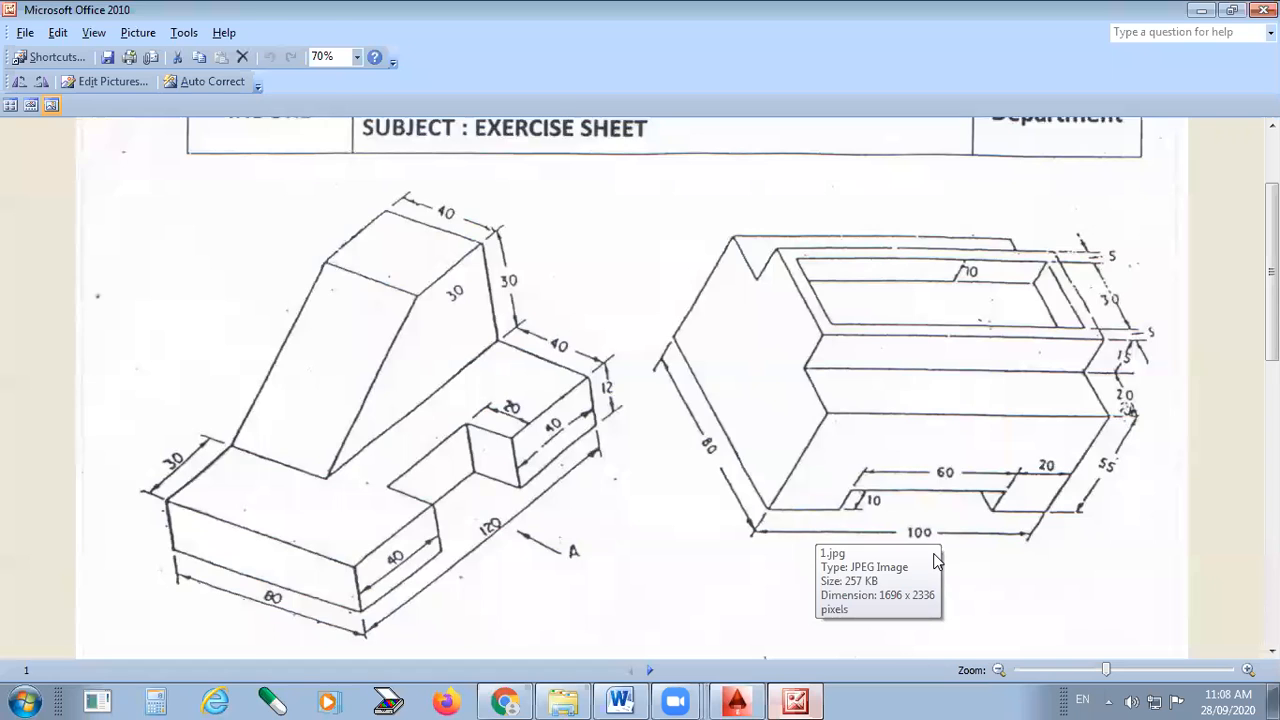
key("alt+Tab")
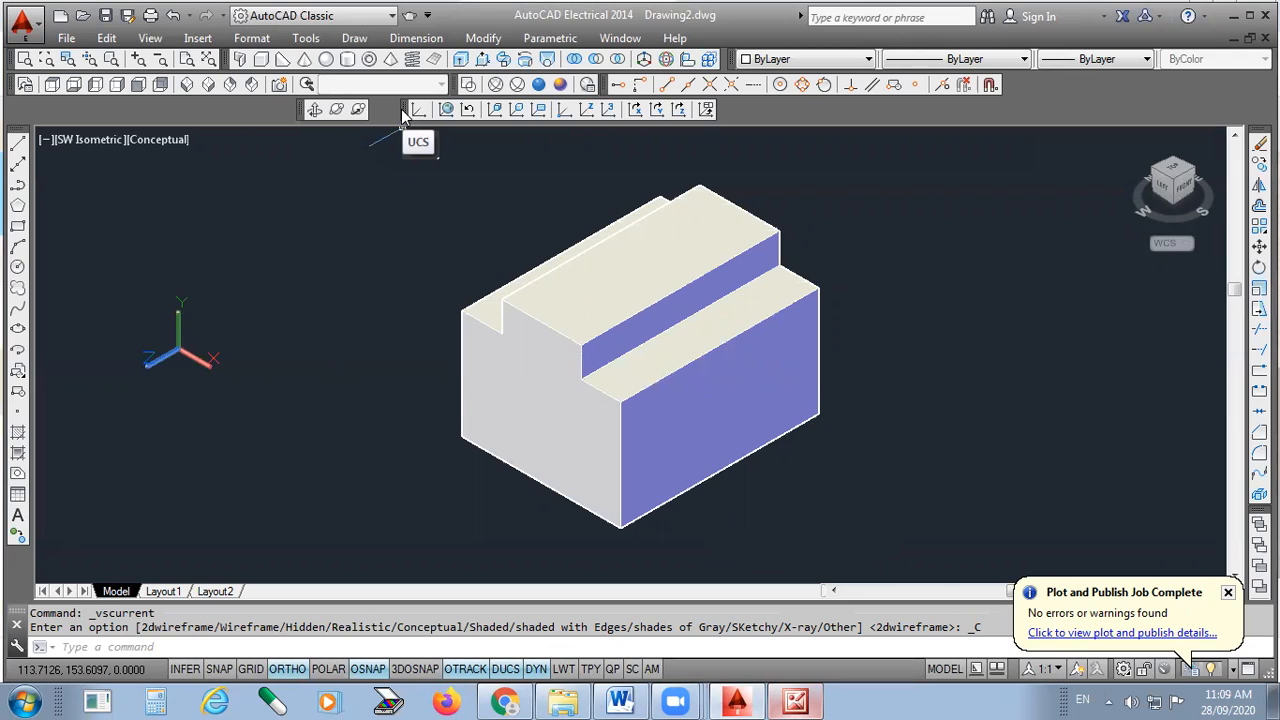
- Align the UCS to the block's front face
left_click(496, 110)
left_click(720, 426)
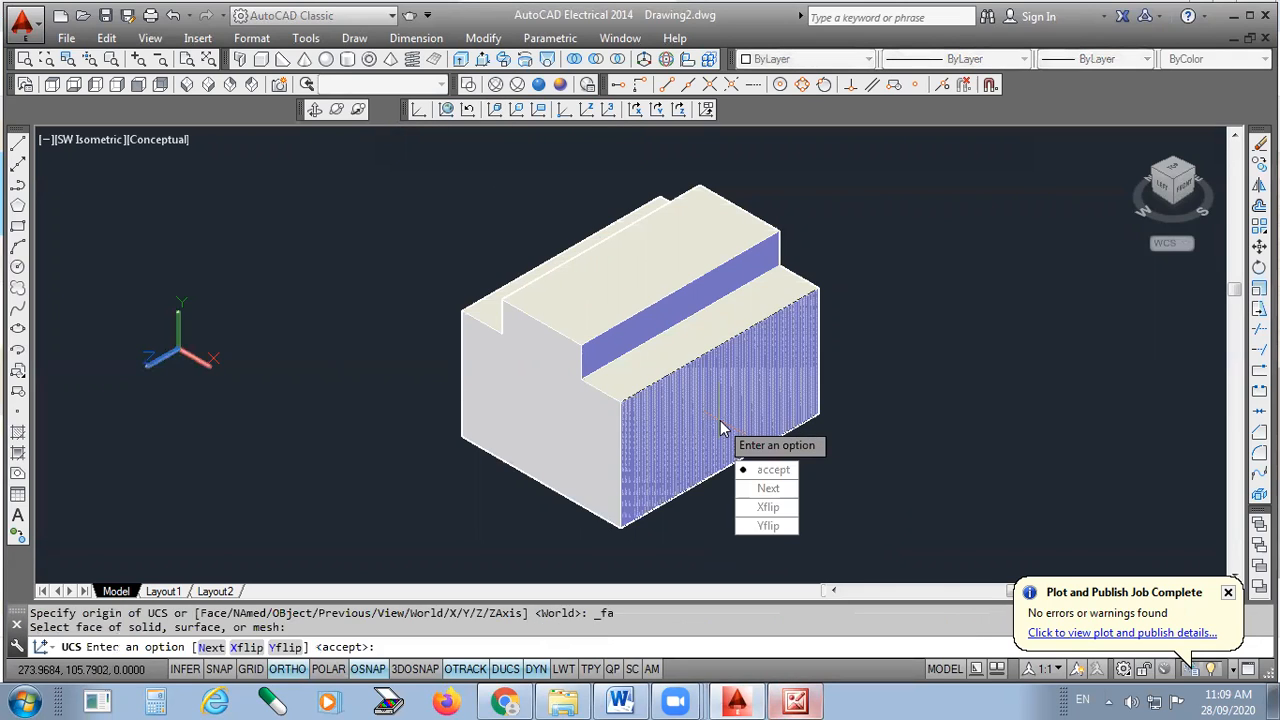
key("Return")
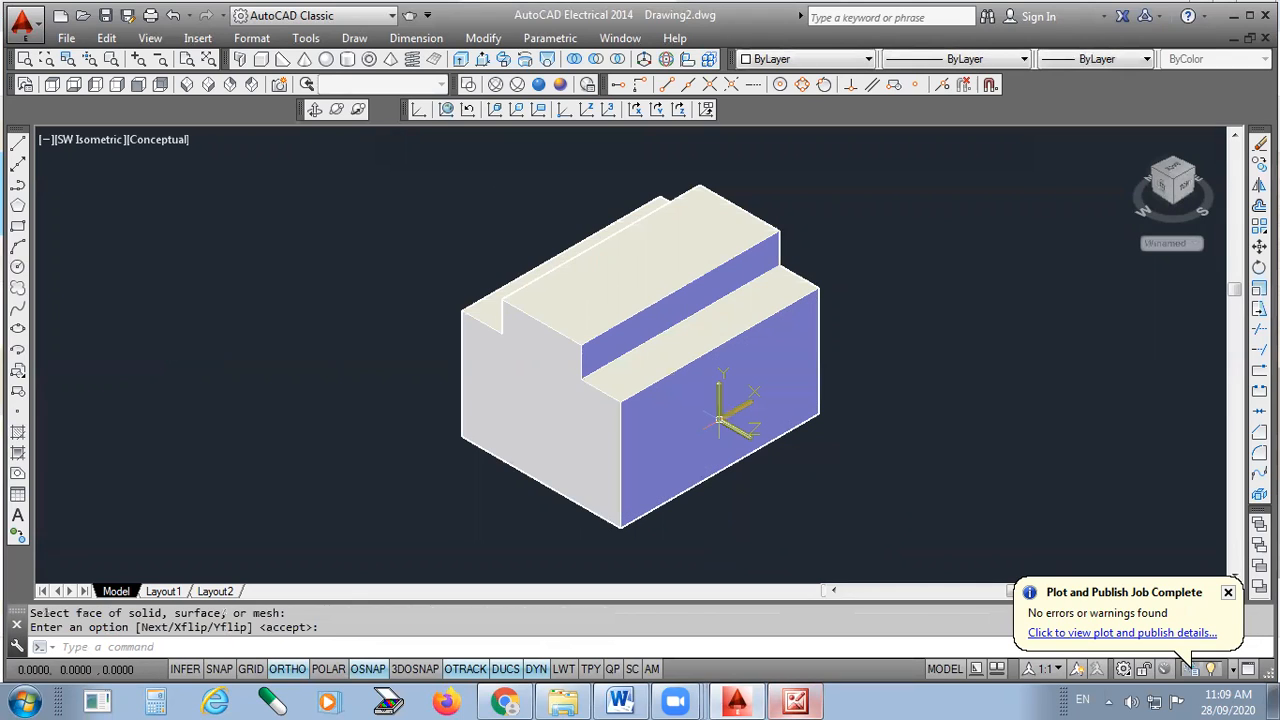
- Make Red the current drawing colour and switch the display to 2D Wireframe
left_click(795, 60)
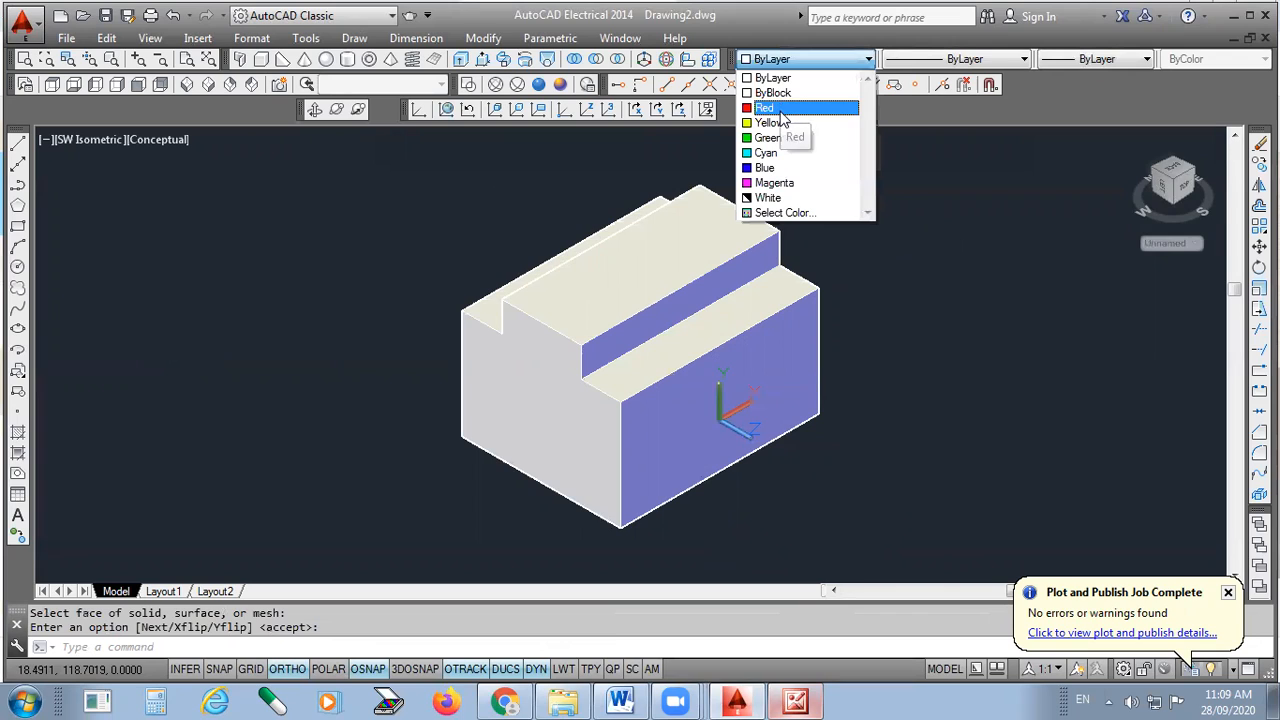
left_click(783, 108)
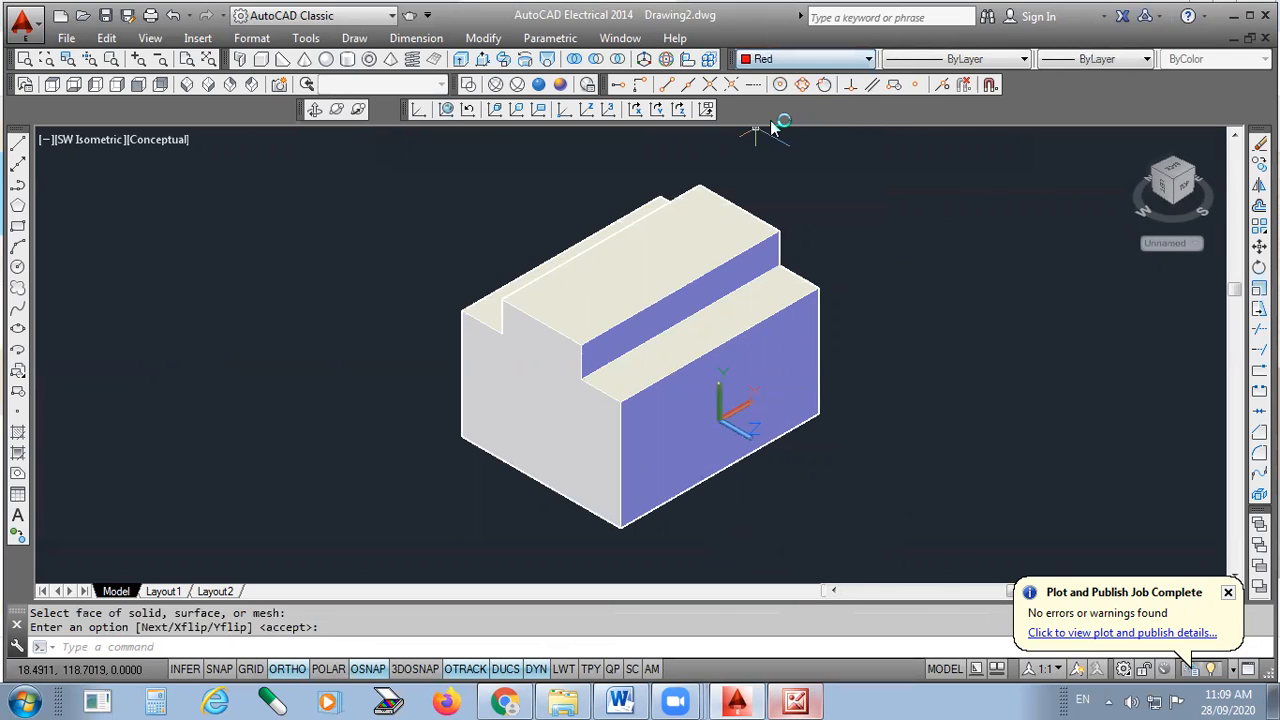
left_click(467, 84)
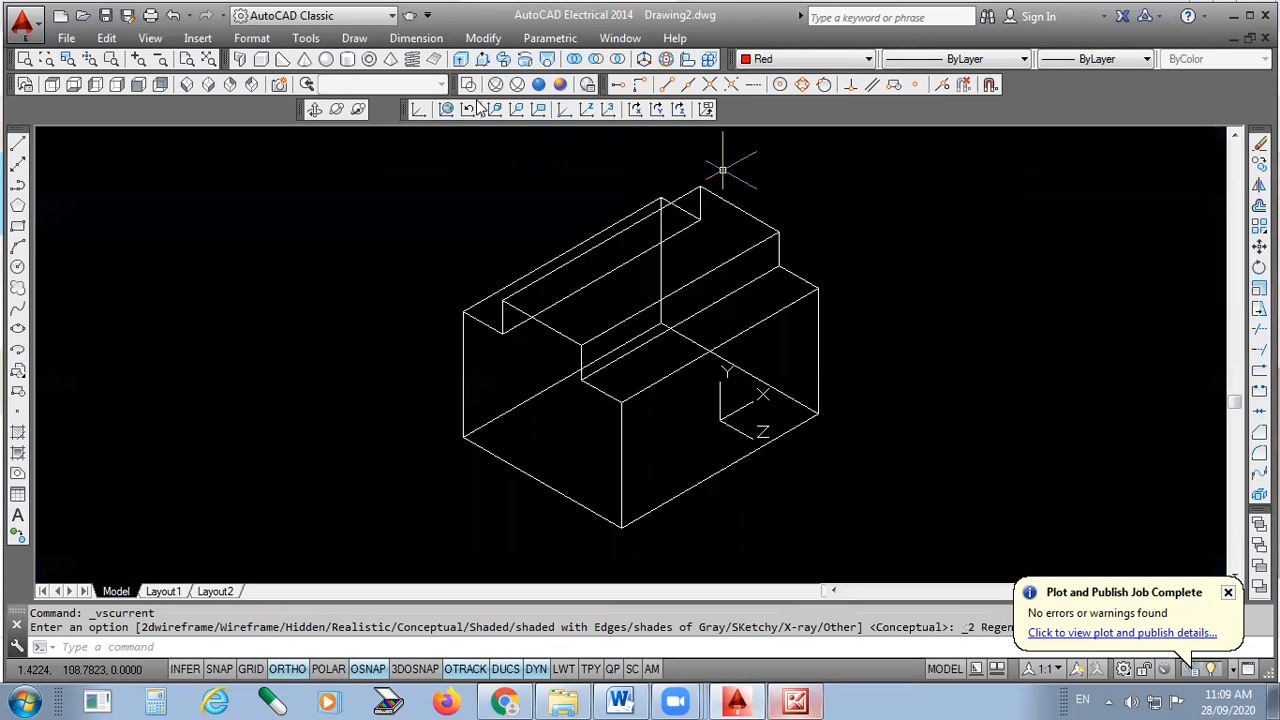
scroll(771, 402, "up", 2)
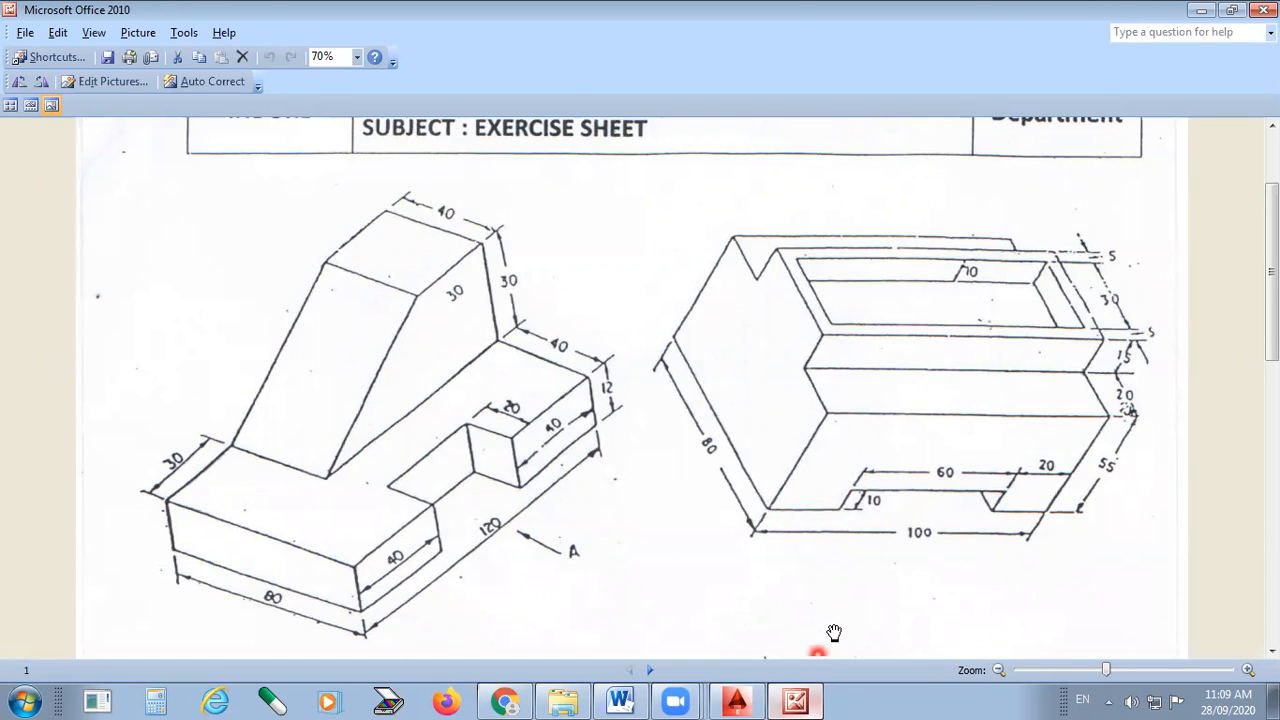
- Starting at the front-bottom corner, draw red lines of lengths 20, 10, 60, 10 and 60 outlining the slot
left_click(737, 701)
left_click(16, 149)
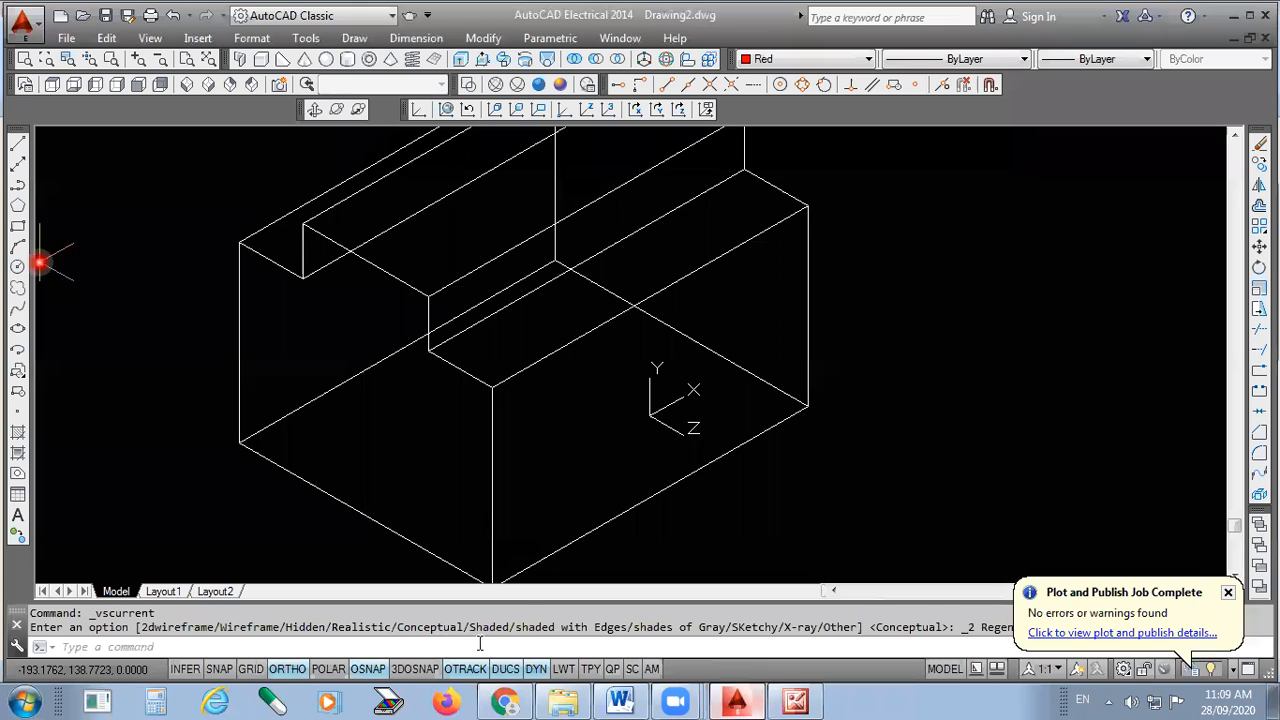
middle_click_drag(561, 449, 575, 390)
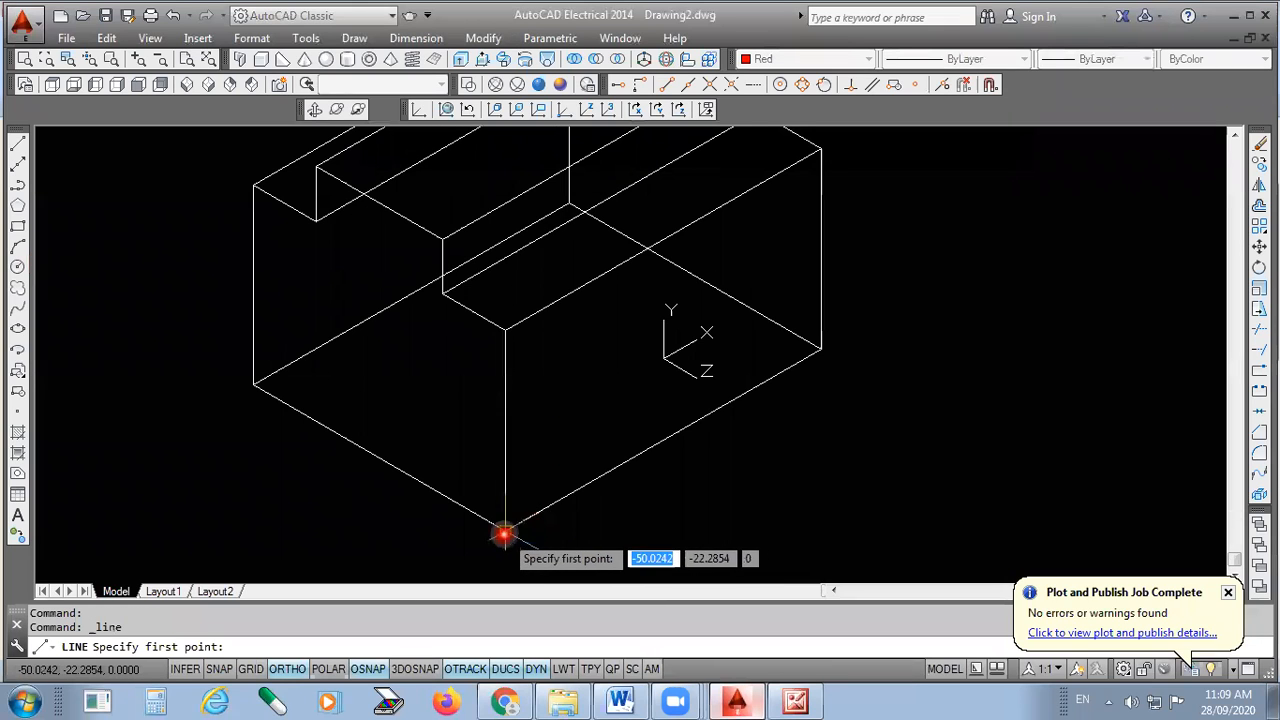
left_click(505, 530)
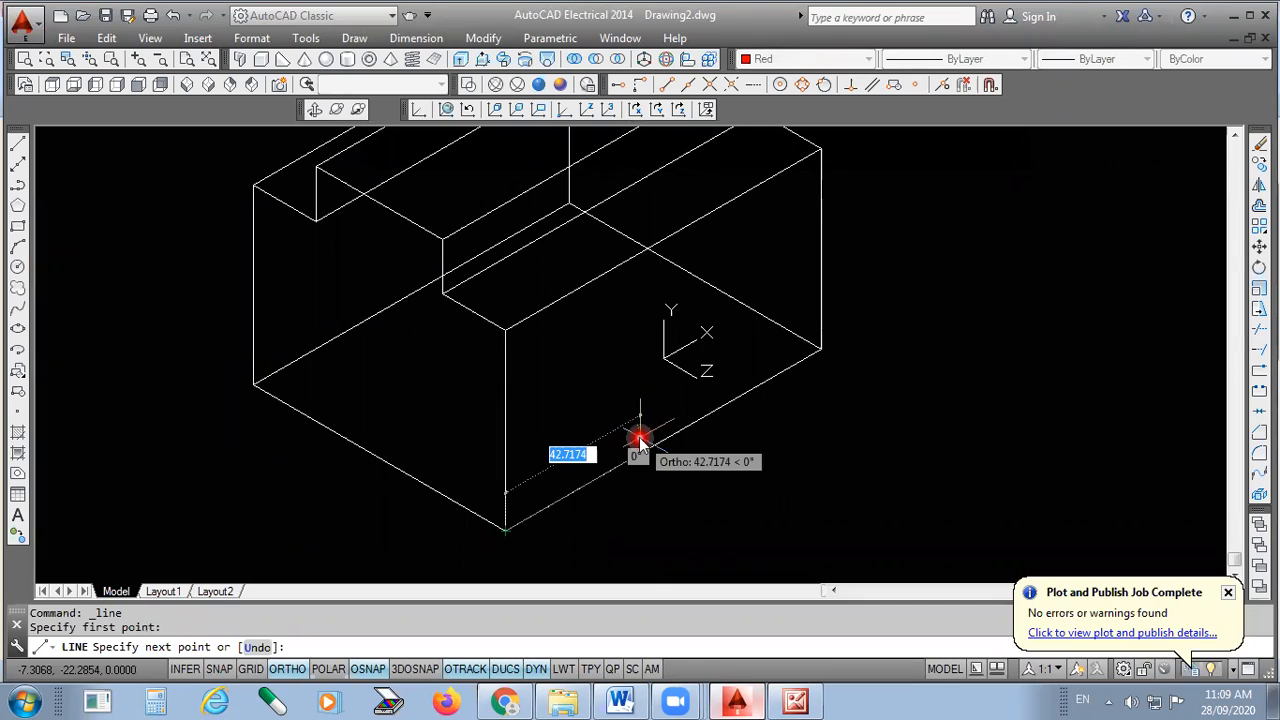
type("20")
key("Return")
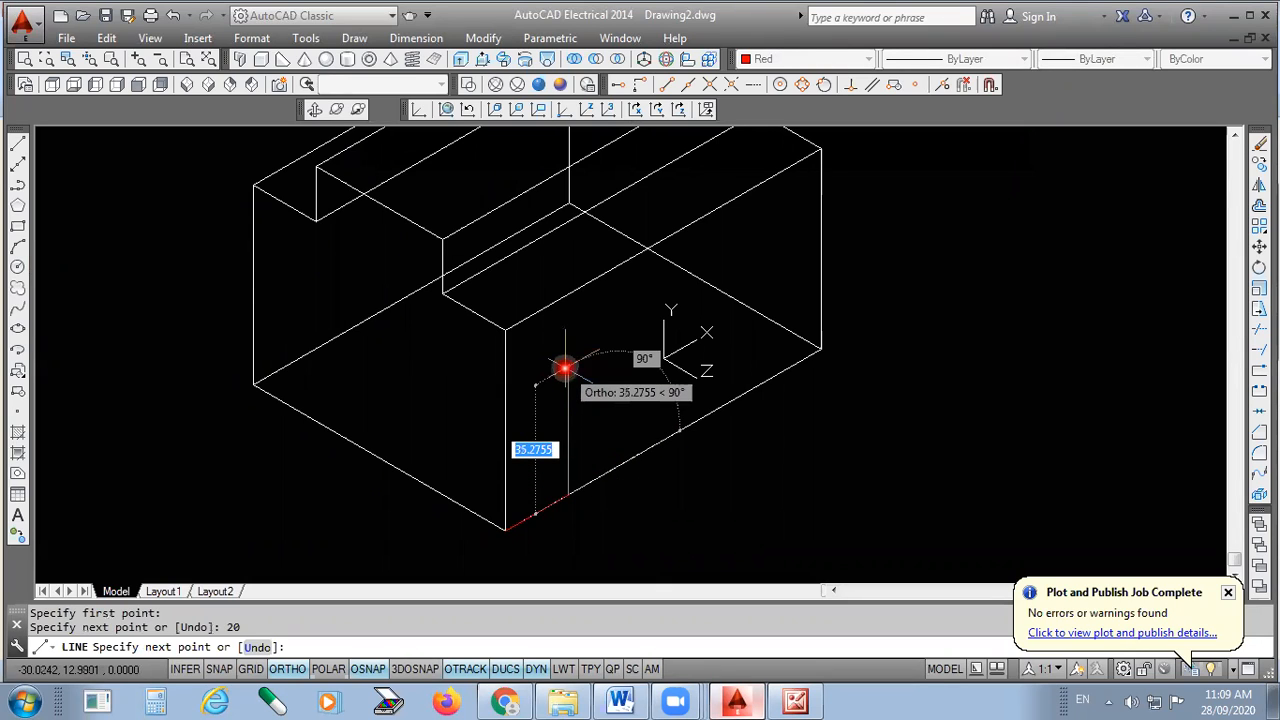
type("10")
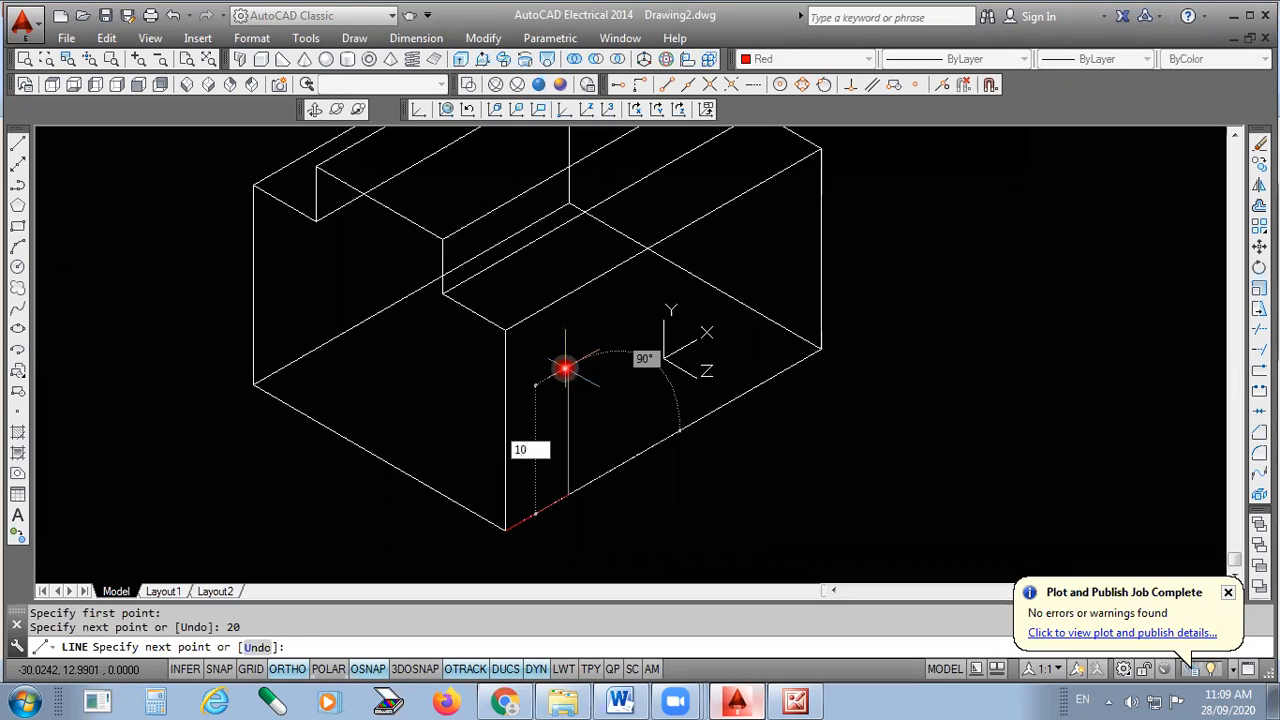
key("Return")
type("60")
key("Return")
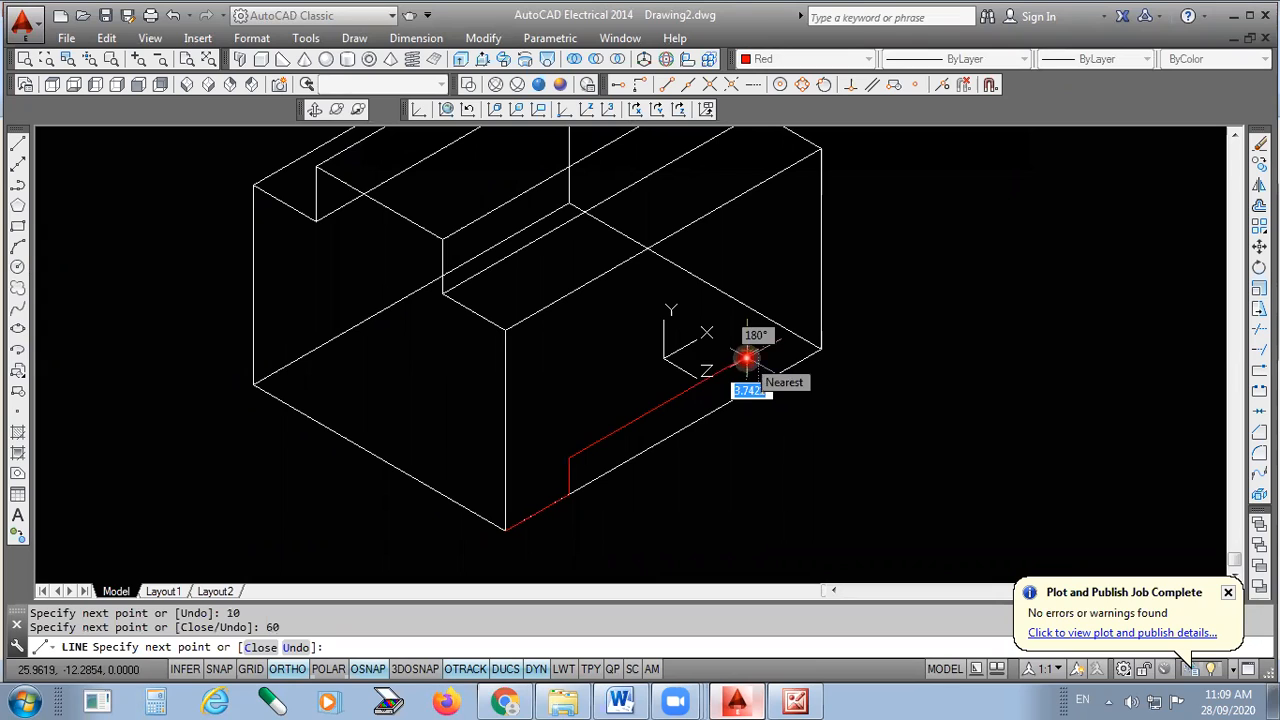
type("10")
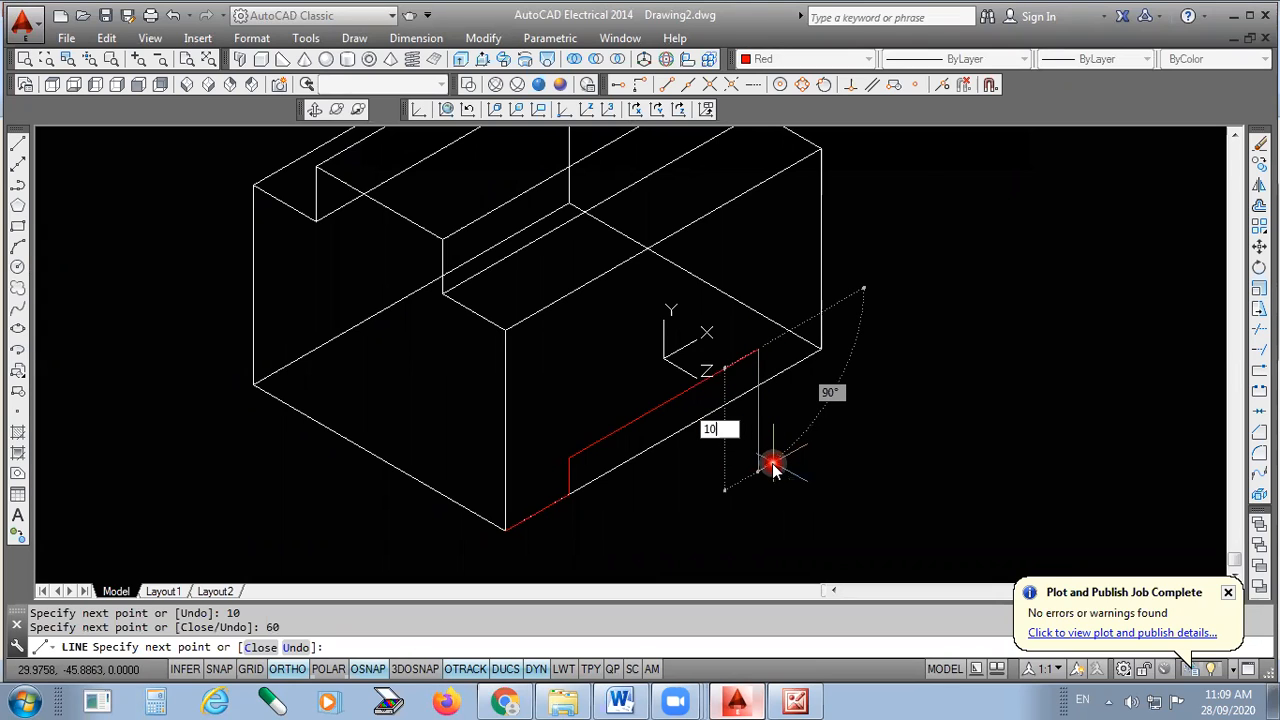
key("Return")
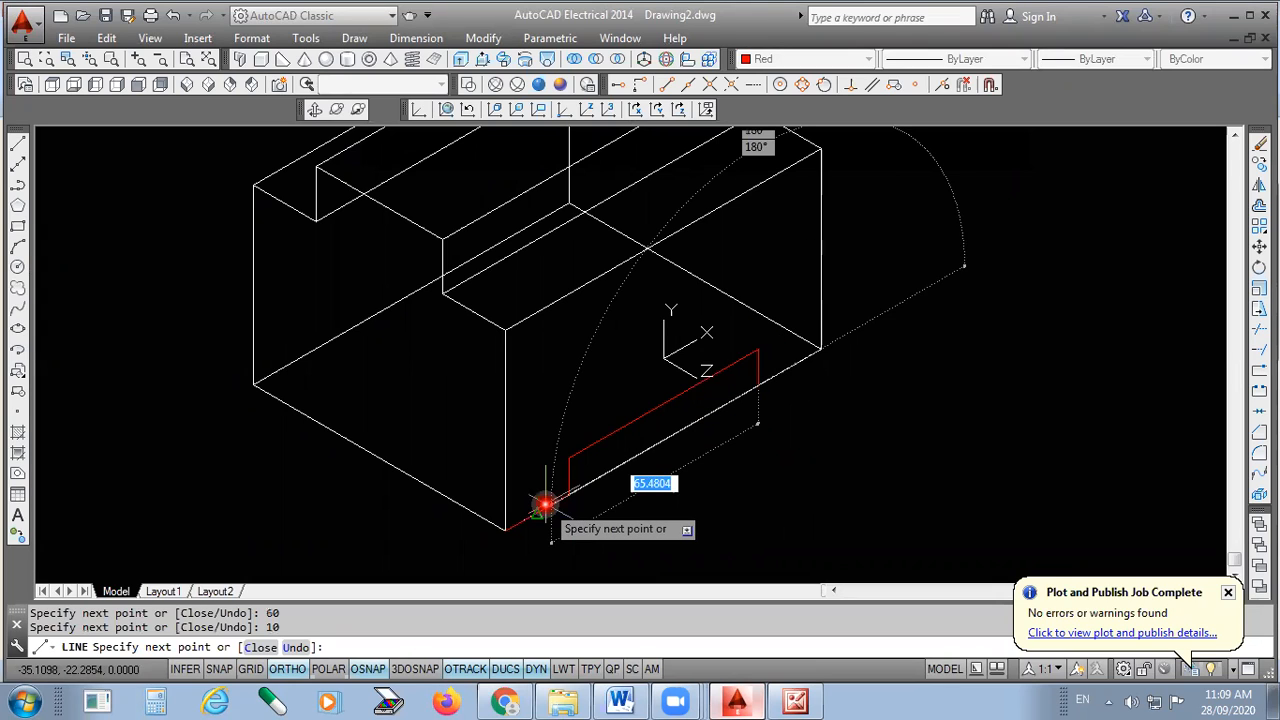
type("60")
key("Return")
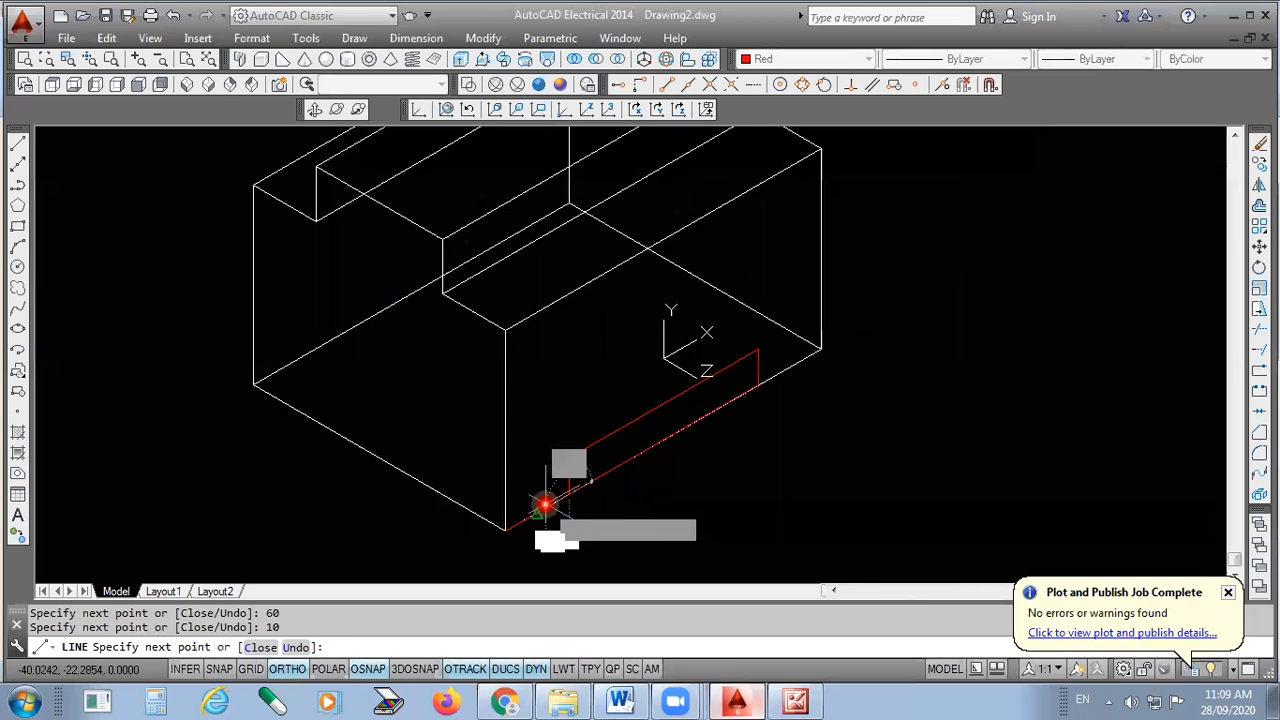
key("Return")
- Erase the stray red line segment
scroll(560, 530, "up", 4)
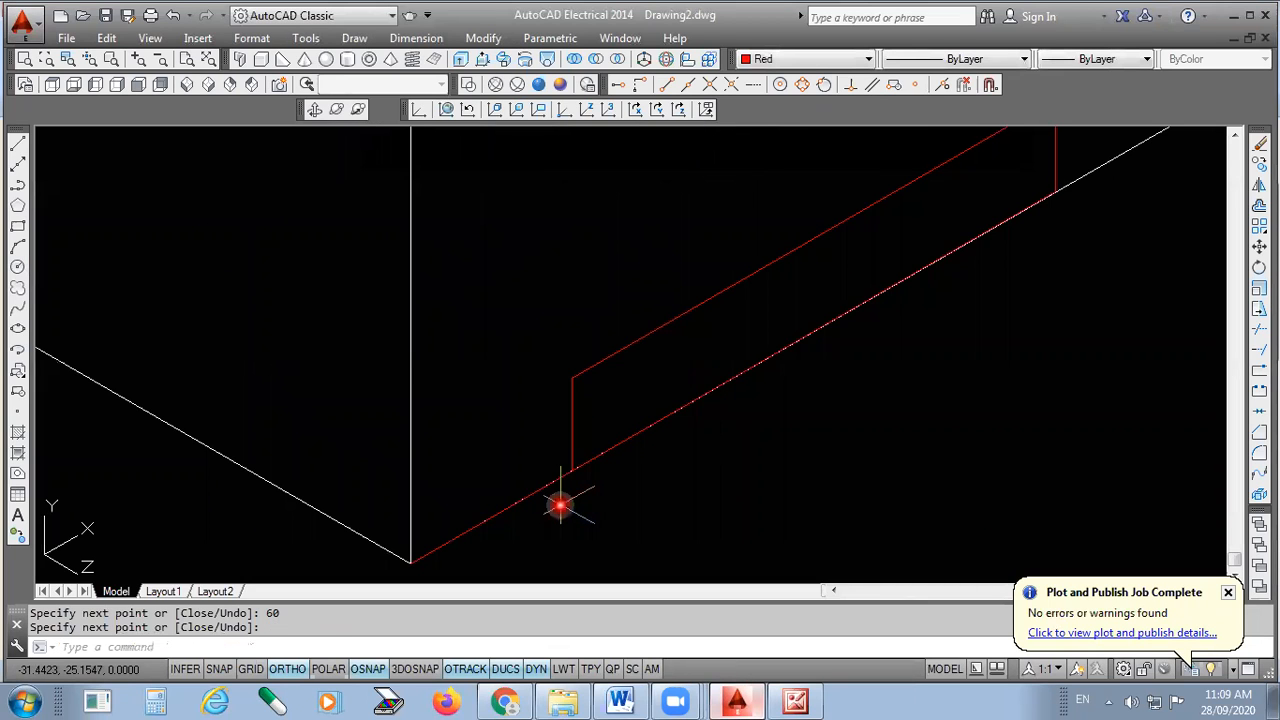
left_click(560, 505)
key("Delete")
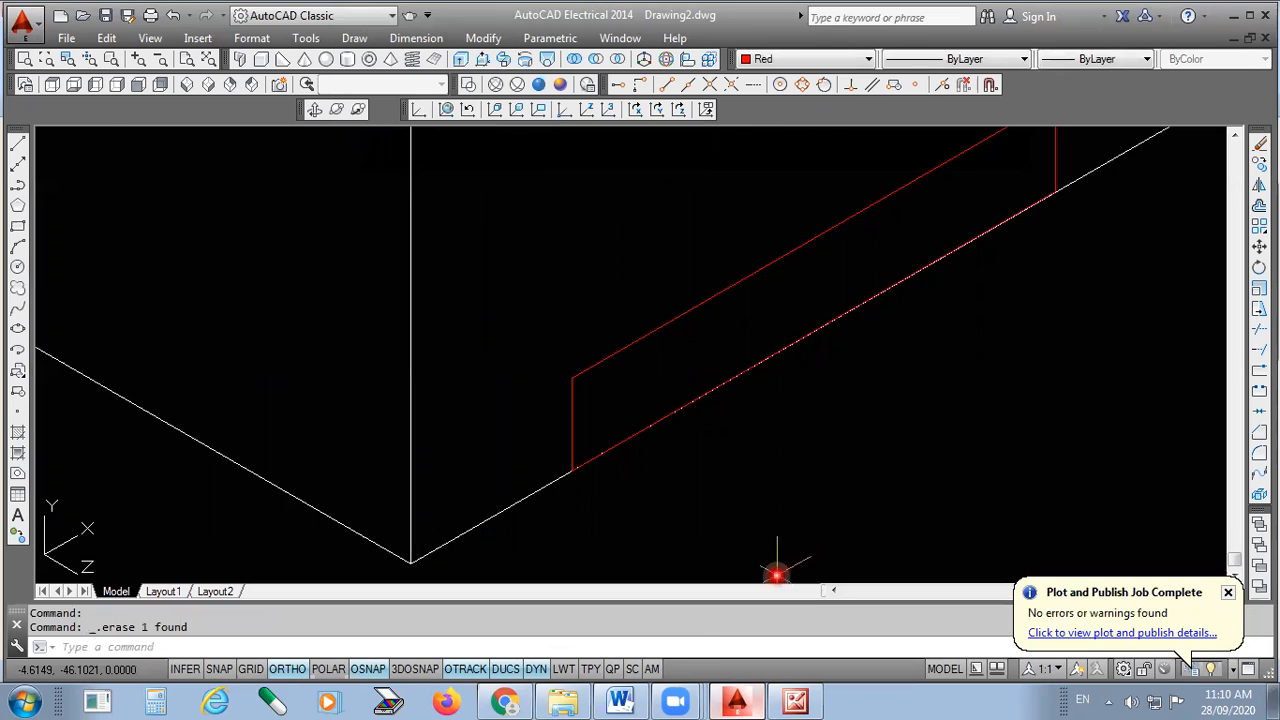
scroll(685, 587, "down", 2)
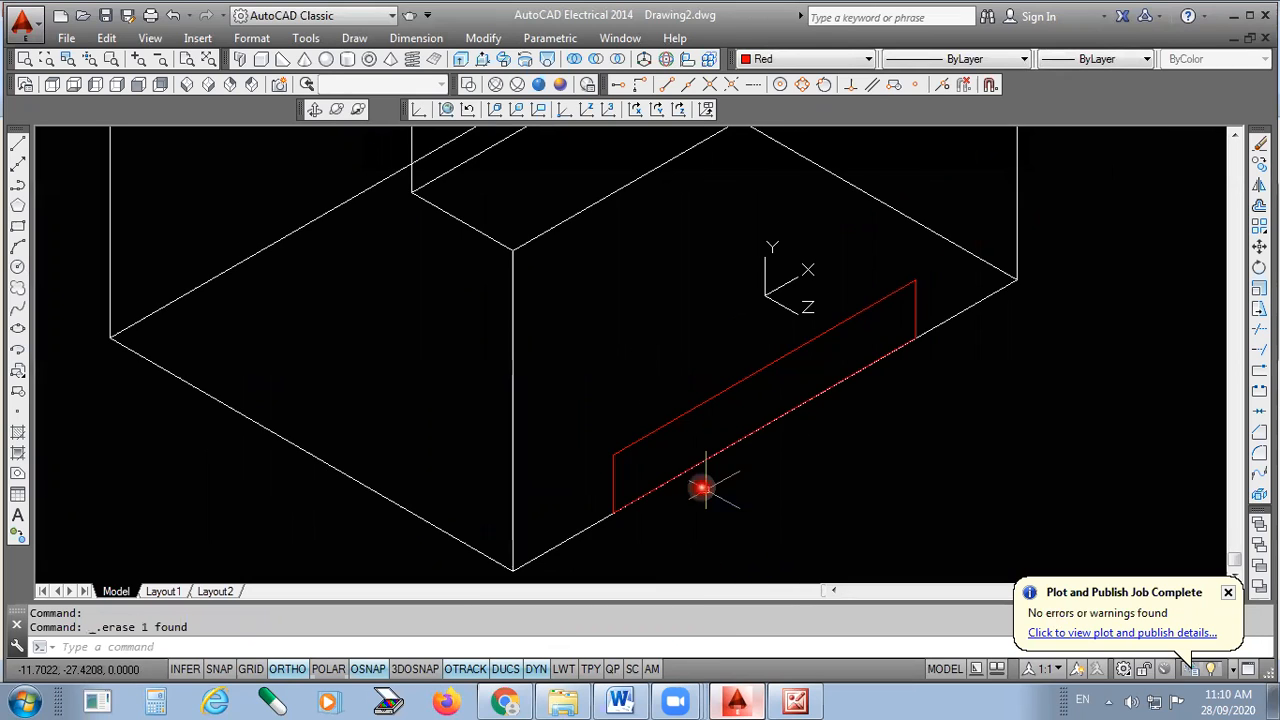
- Select the four red slot edges with the Region tool and create a region from them
left_click(17, 474)
left_click(663, 421)
left_click(623, 463)
left_click(612, 479)
left_click(598, 485)
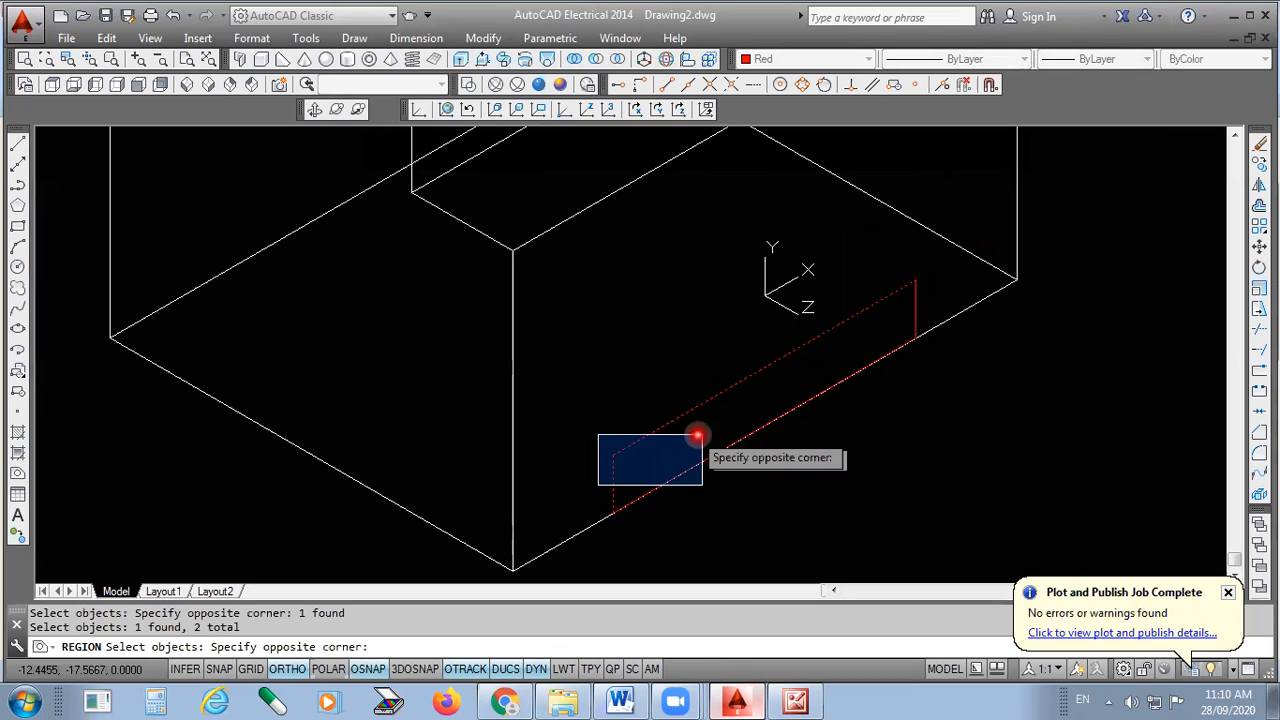
left_click(697, 436)
left_click(913, 304)
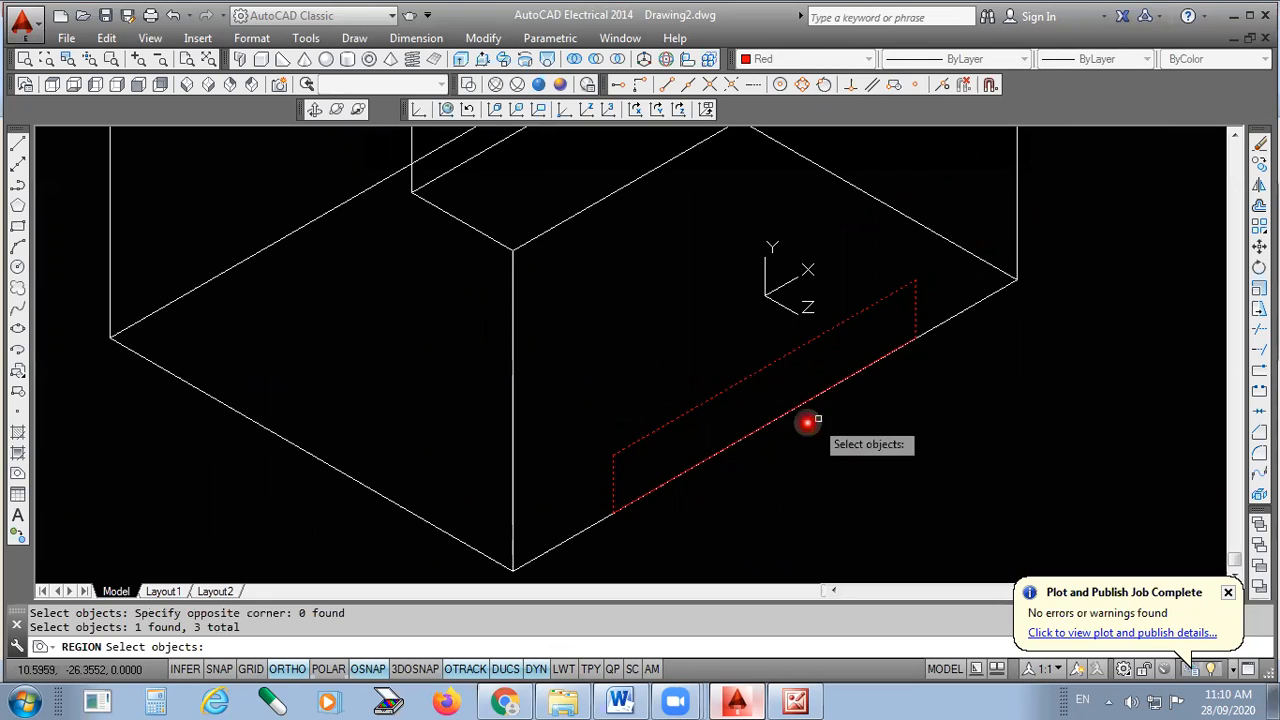
left_click(771, 422)
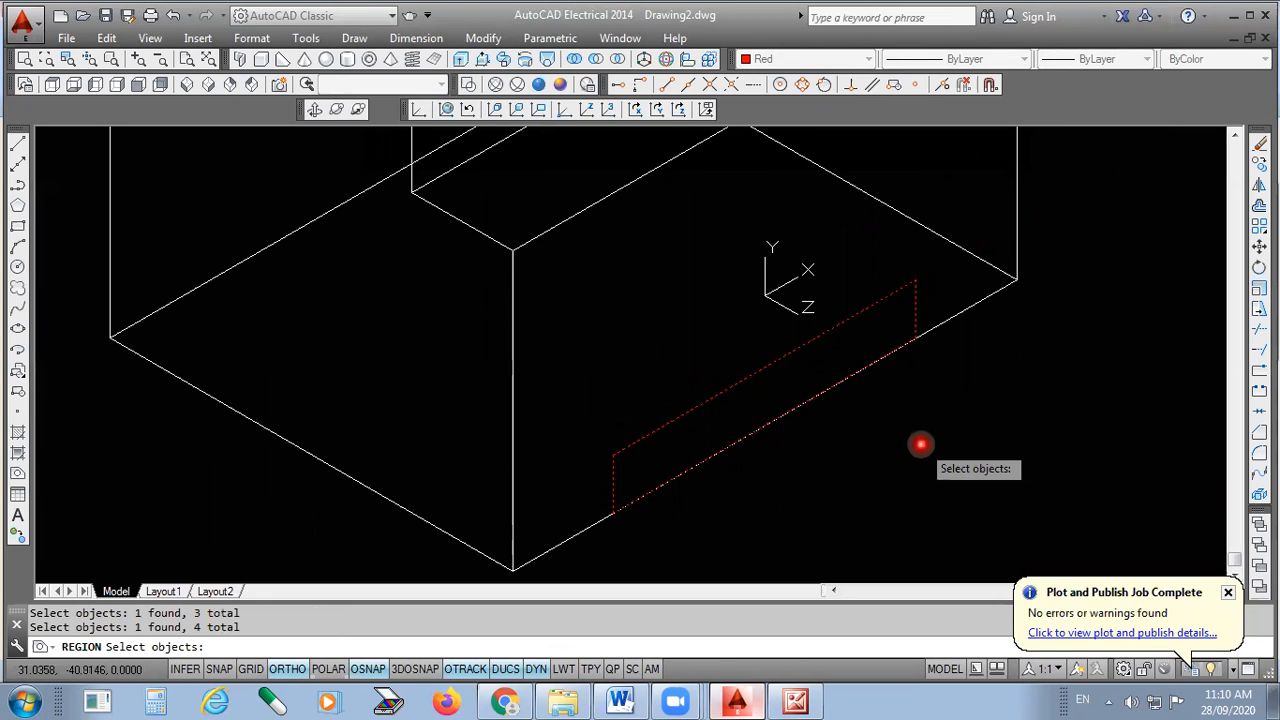
key("Return")
left_click_drag(30, 612, 160, 626)
left_click(404, 578)
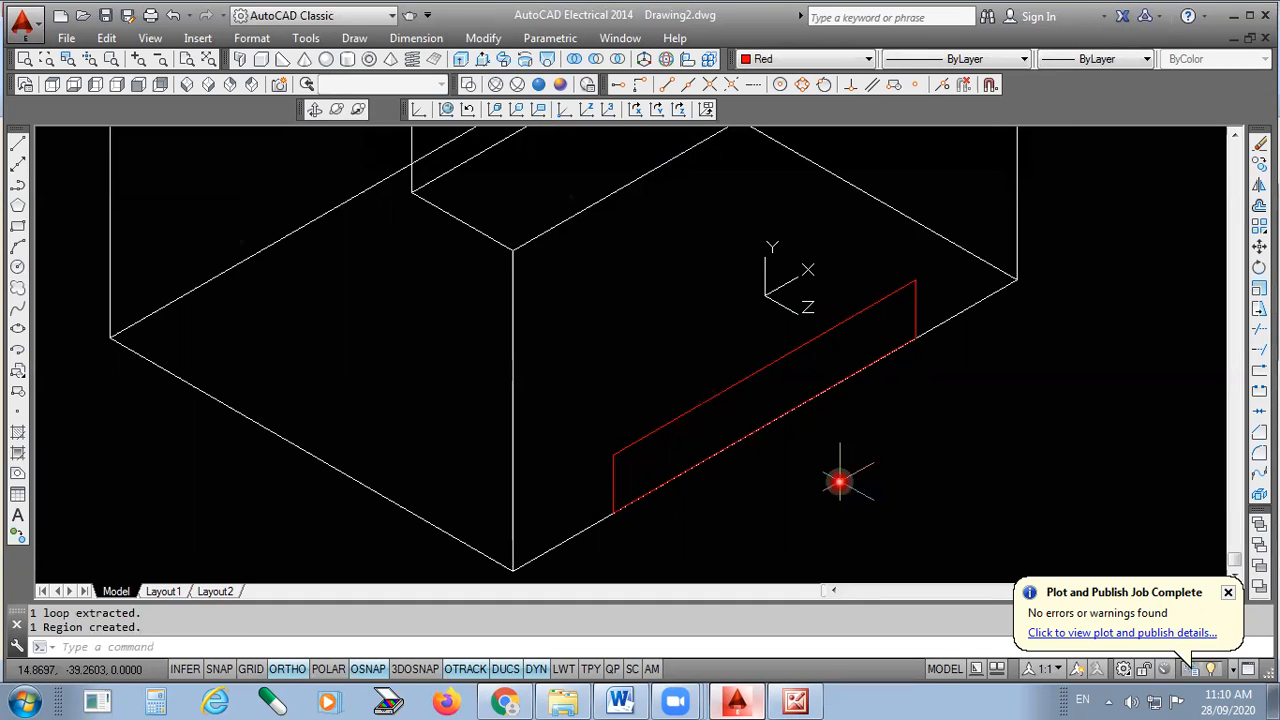
- Select the red region to confirm it is one object, then deselect it
scroll(683, 474, "up", 4)
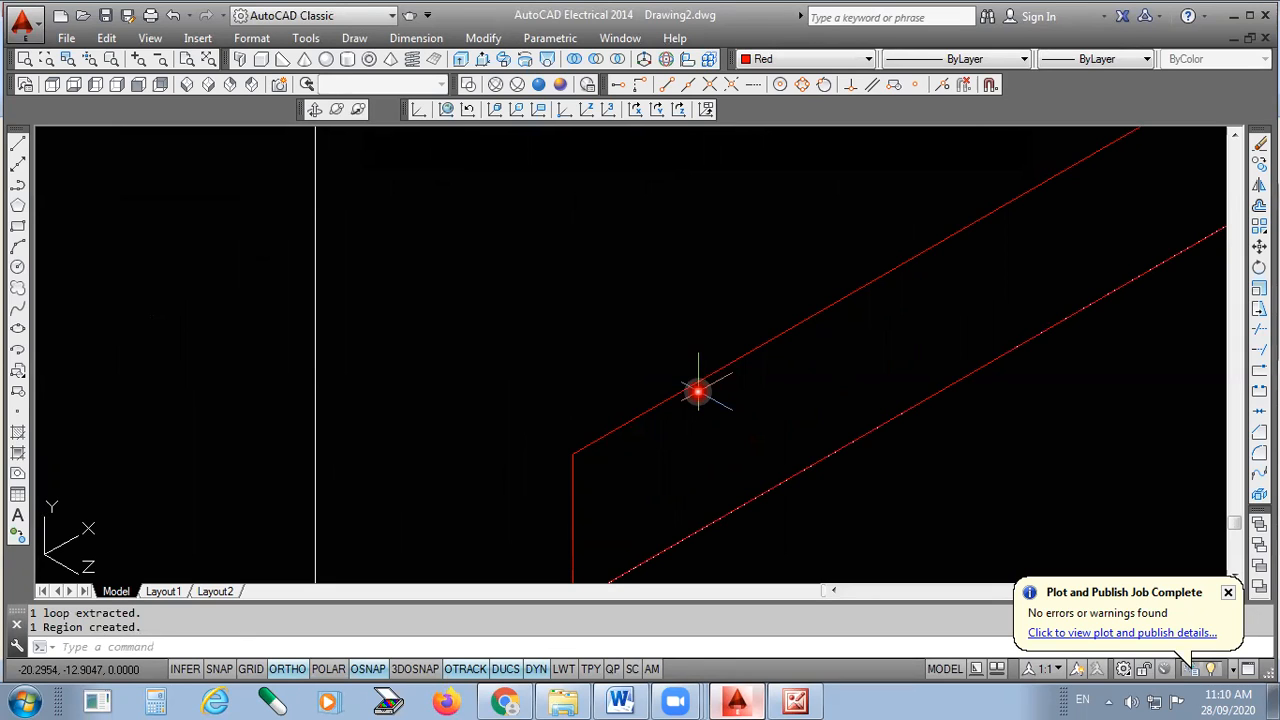
left_click(680, 390)
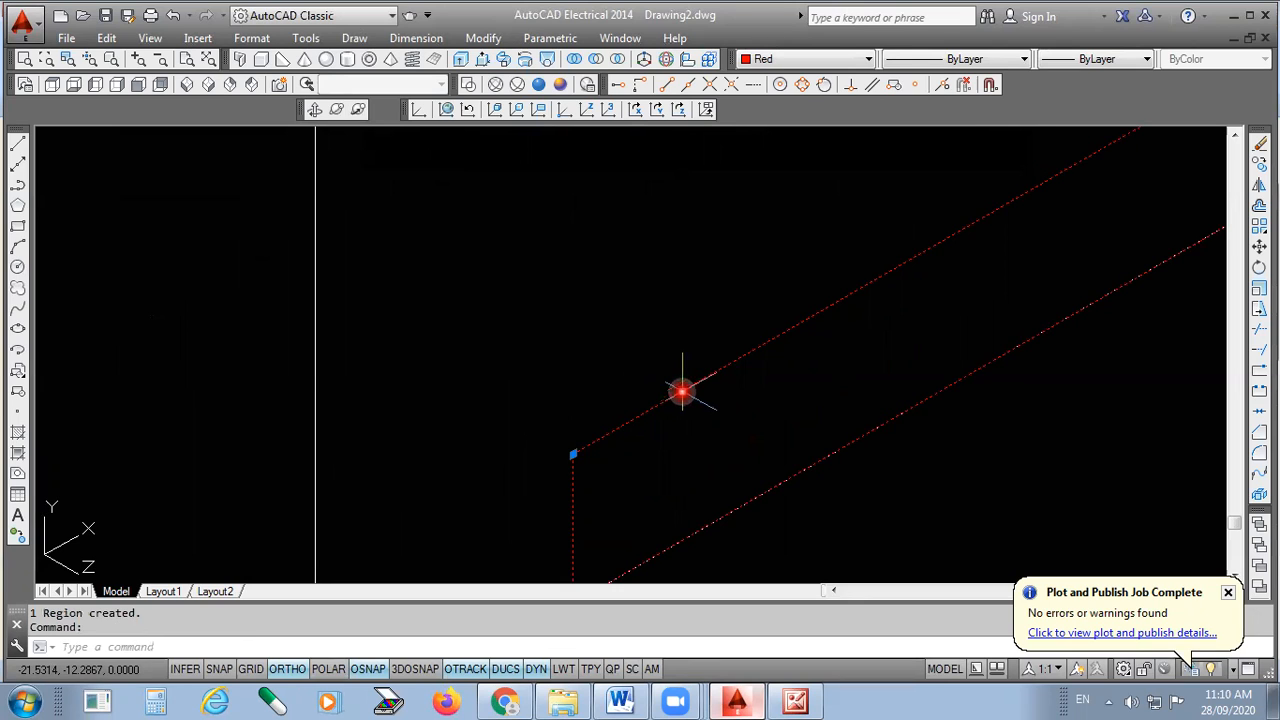
scroll(679, 391, "down", 3)
key("Escape")
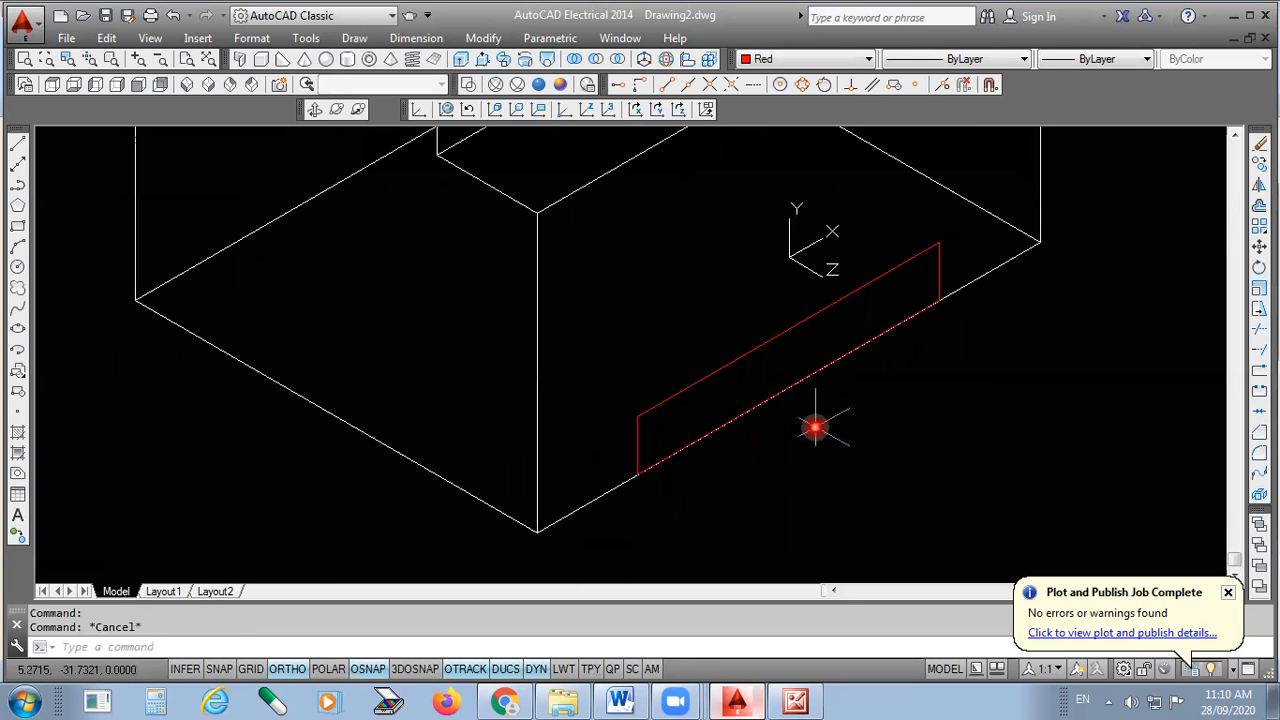
scroll(742, 466, "down", 2)
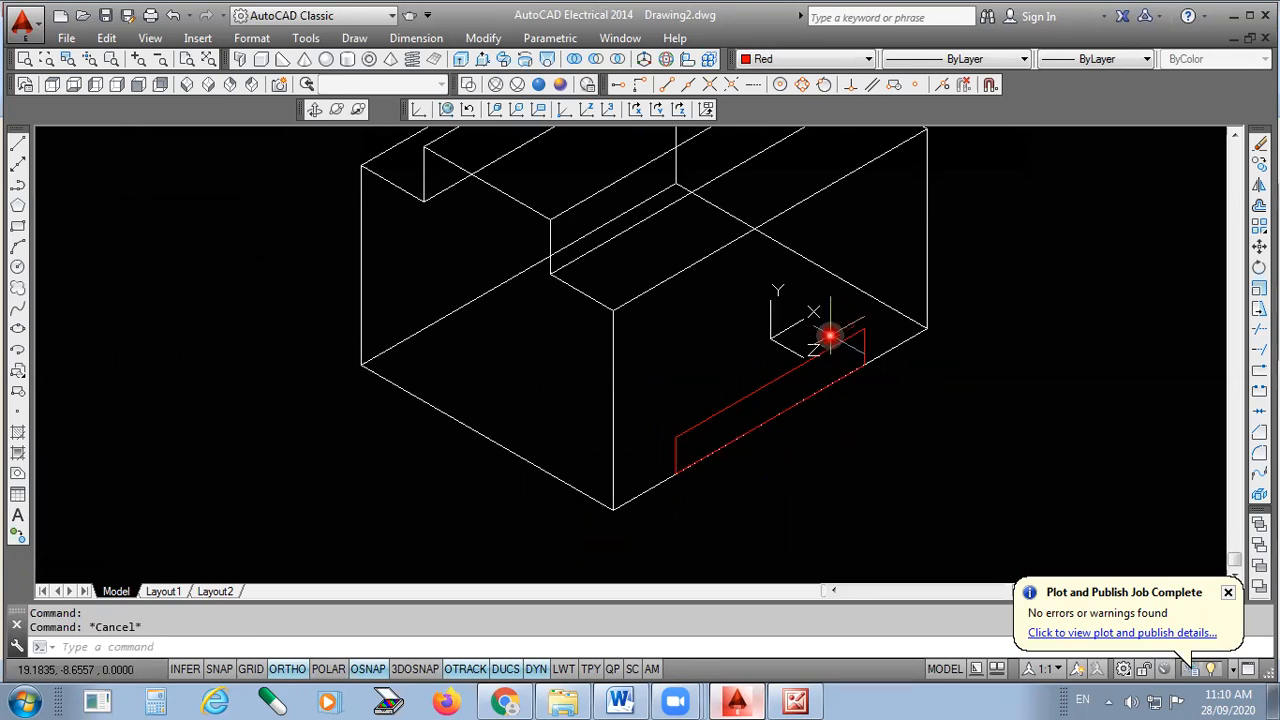
scroll(754, 557, "down", 2)
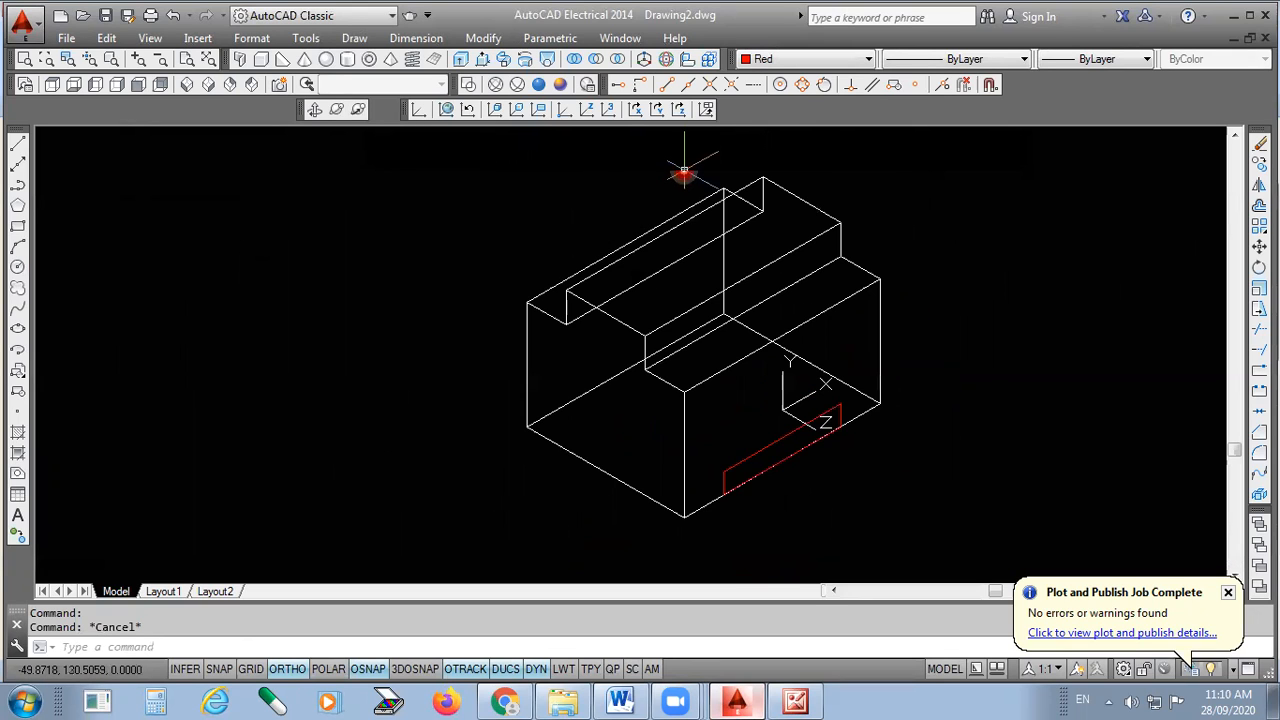
- Extrude the red slot region, picking the height on screen, and compare with the exercise sheet
left_click(460, 62)
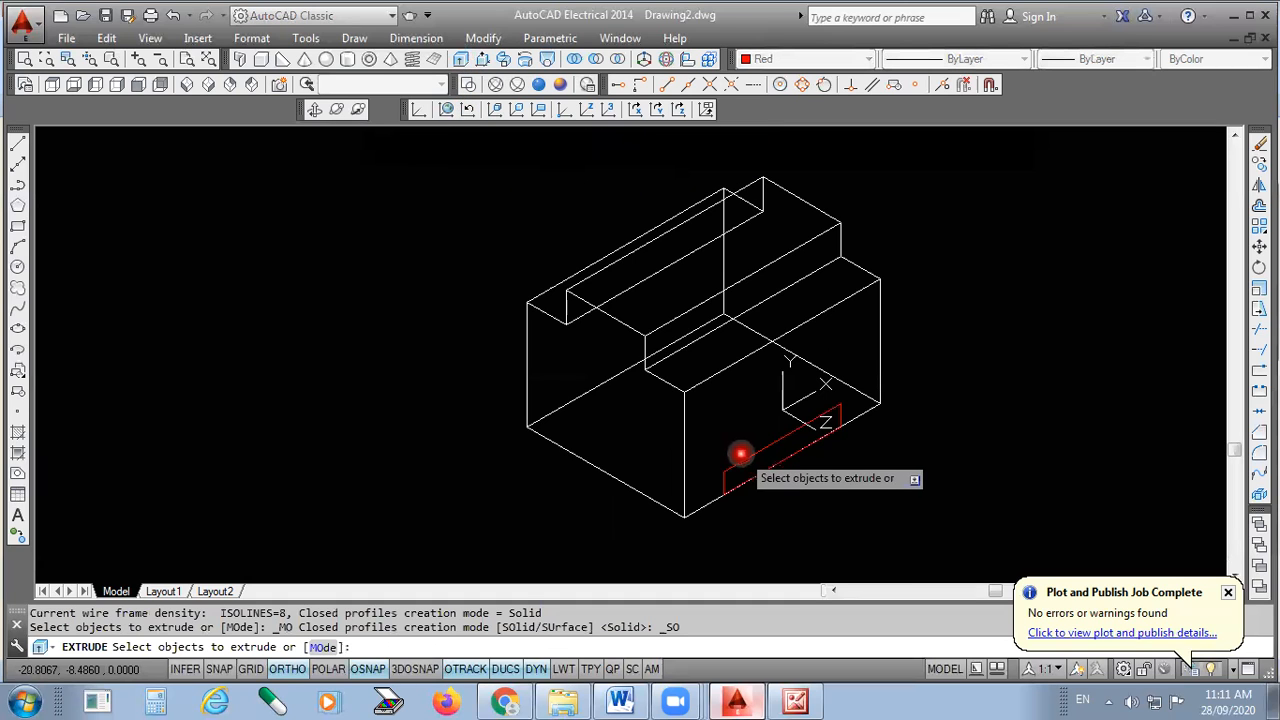
left_click(743, 457)
key("Return")
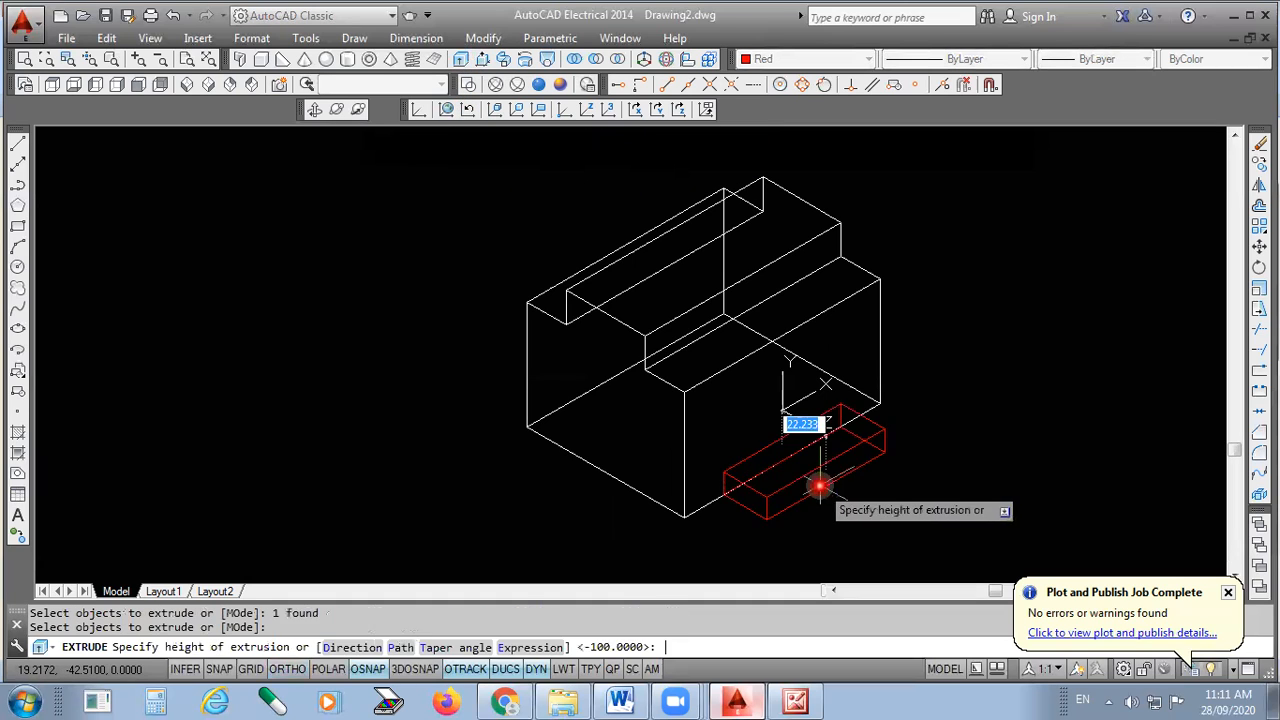
scroll(962, 551, "down", 2)
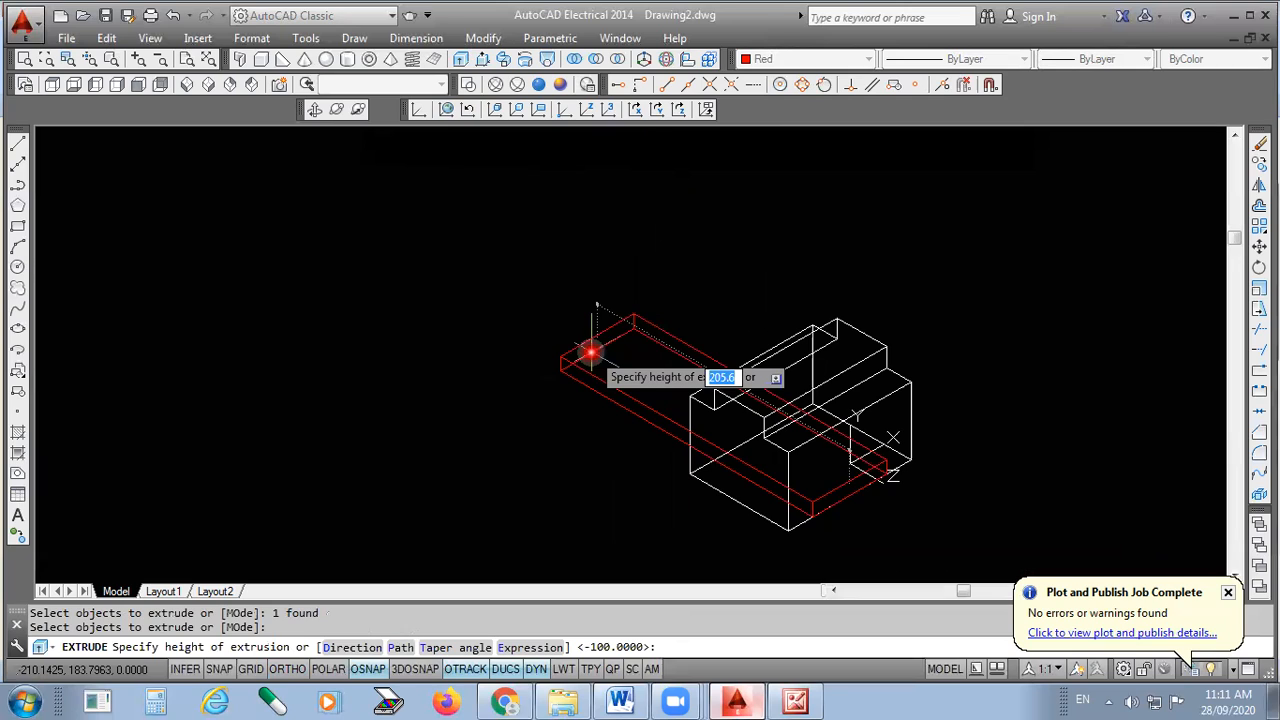
left_click(591, 351)
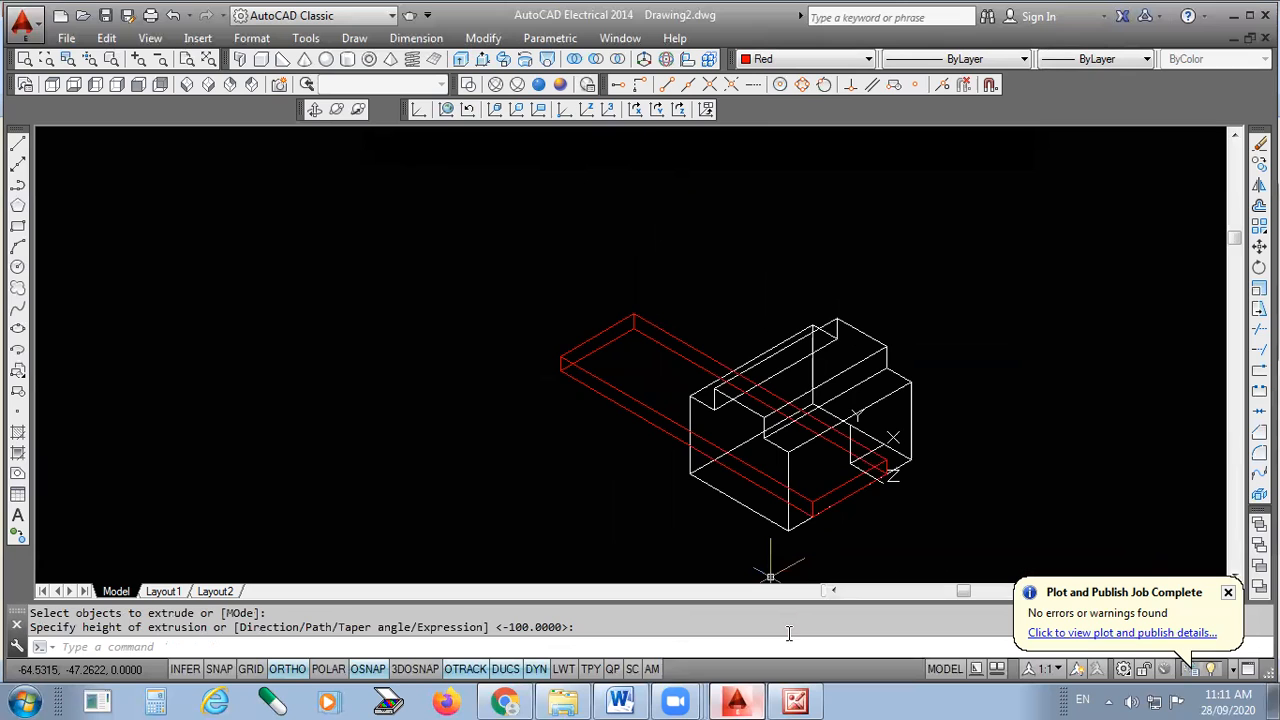
left_click(795, 700)
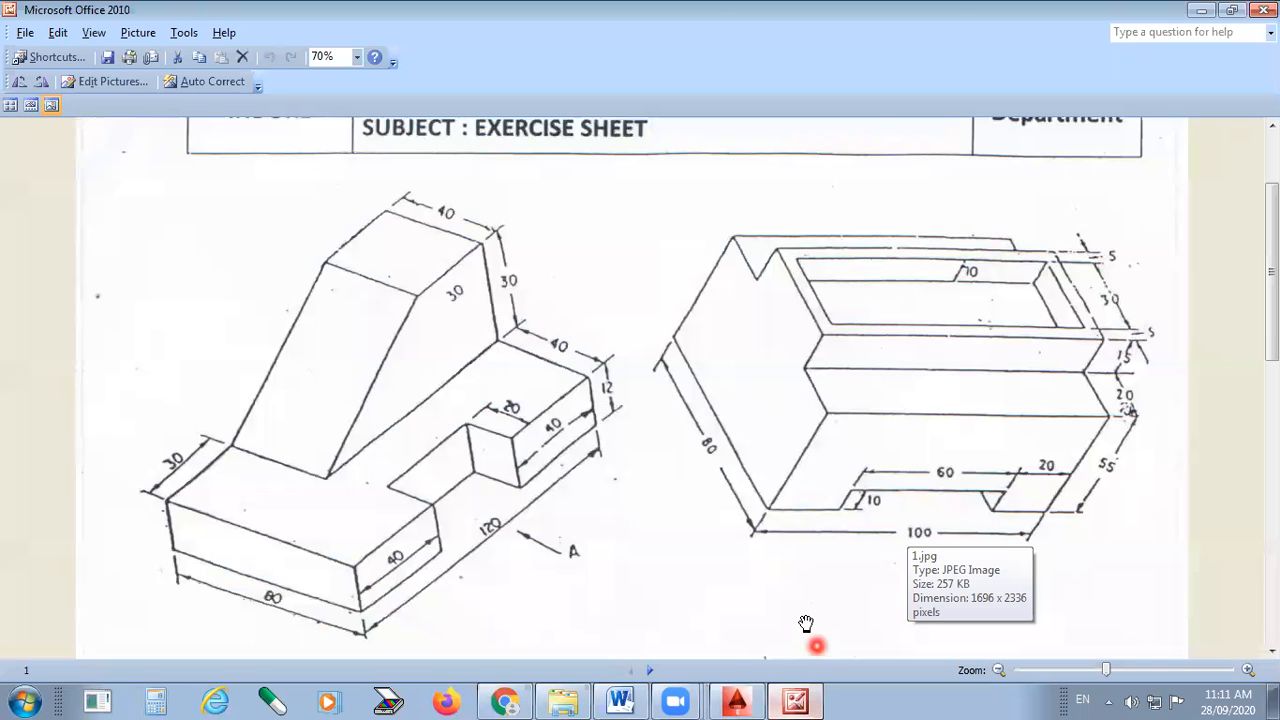
left_click(738, 700)
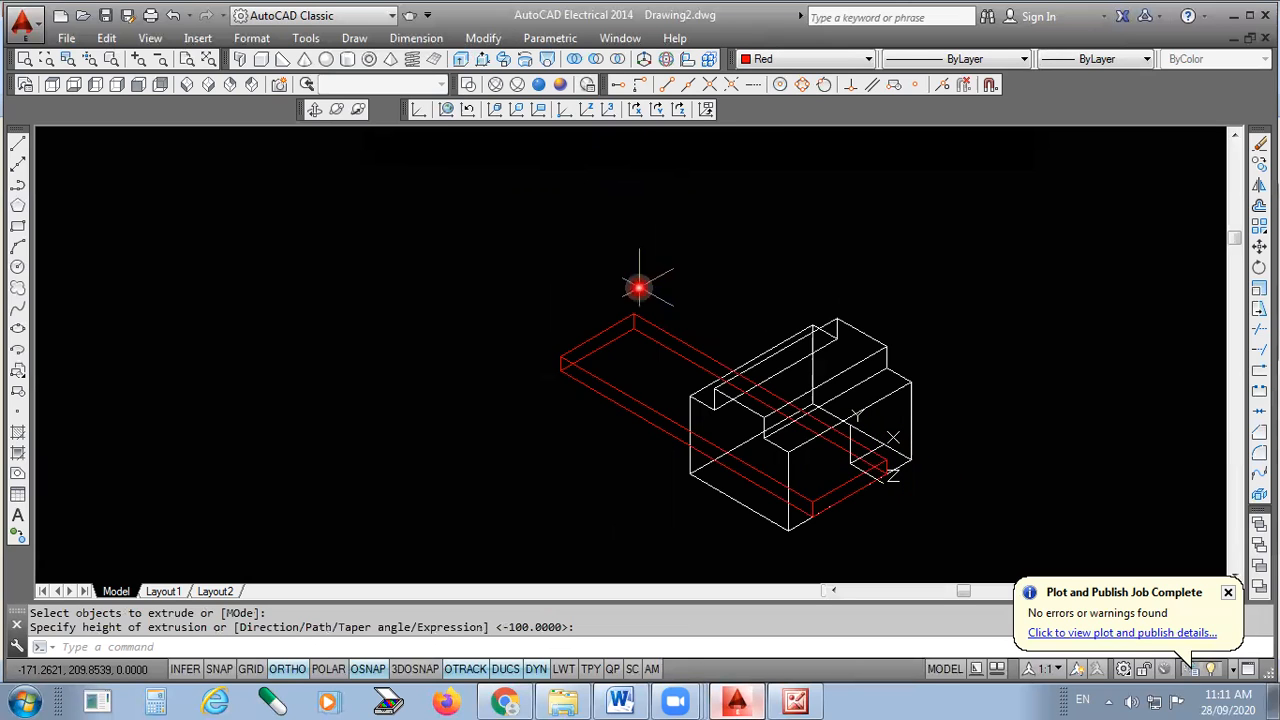
- Shade the model in Conceptual style, orbit it to a new angle, and bring up the exercise sheet
left_click(560, 85)
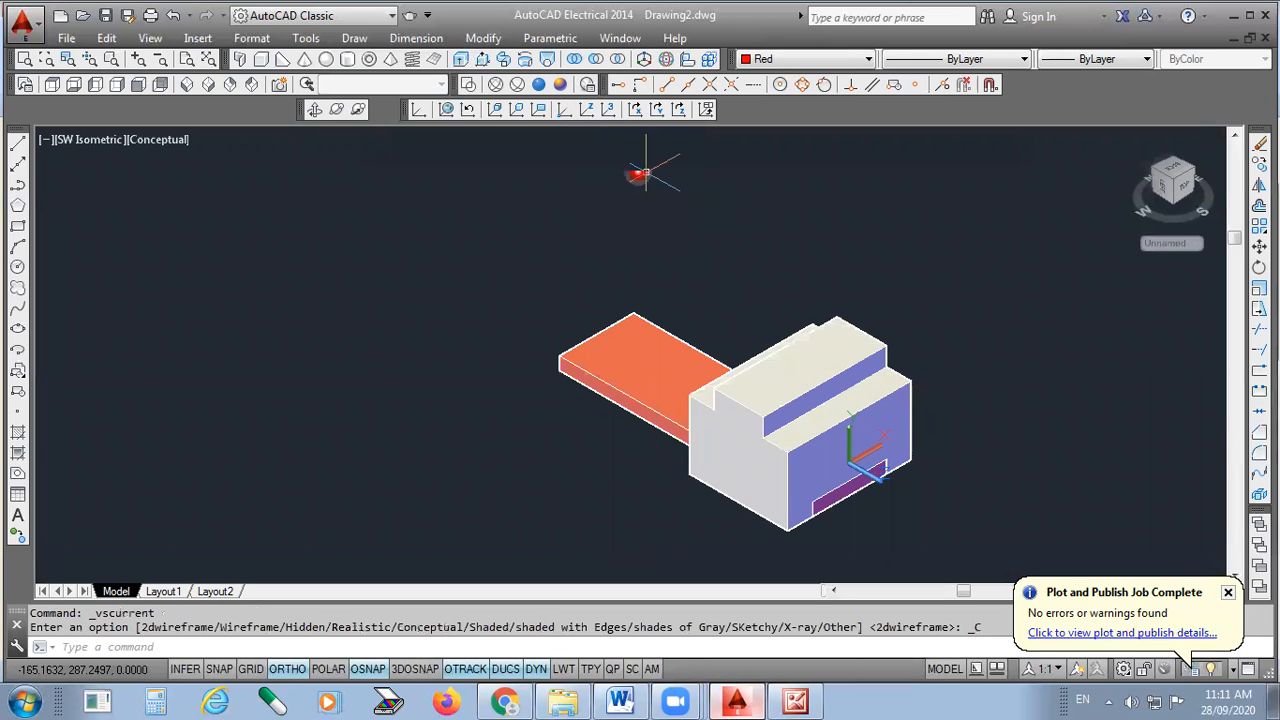
left_click(336, 109)
left_click_drag(663, 500, 745, 322)
right_click(752, 320)
left_click(789, 330)
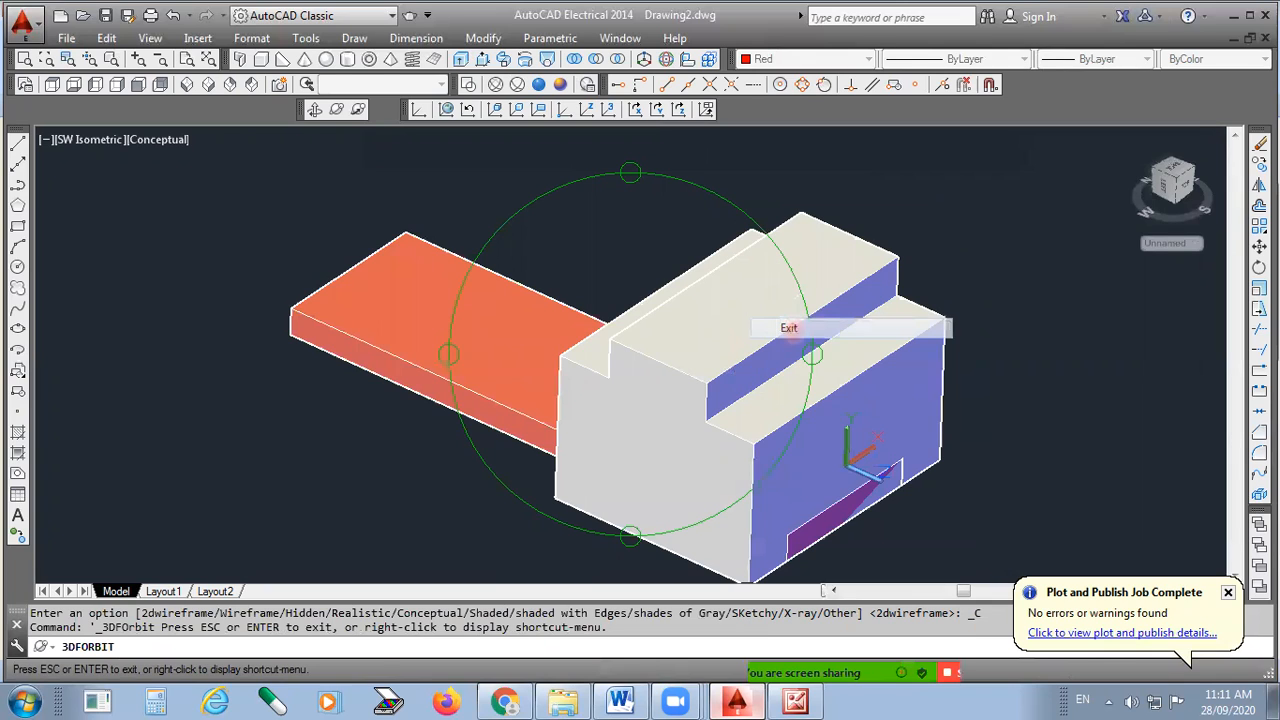
scroll(604, 450, "down", 4)
scroll(604, 450, "up", 4)
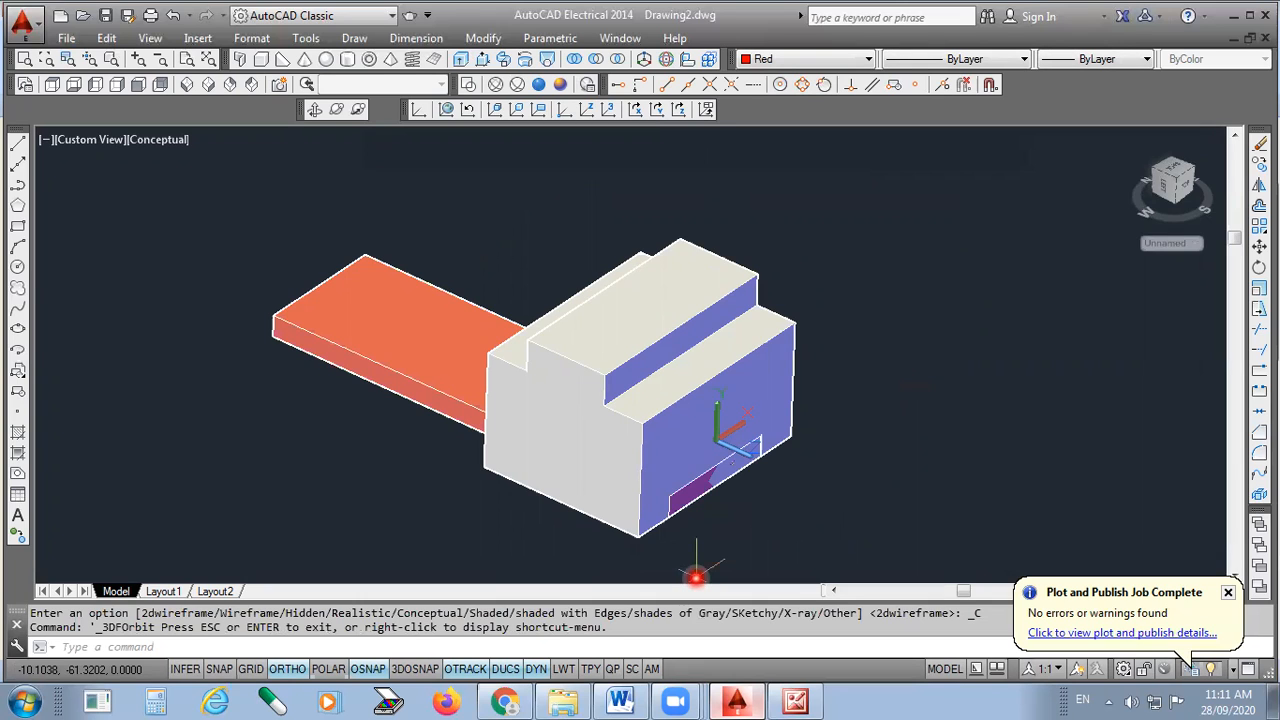
key("alt+Tab")
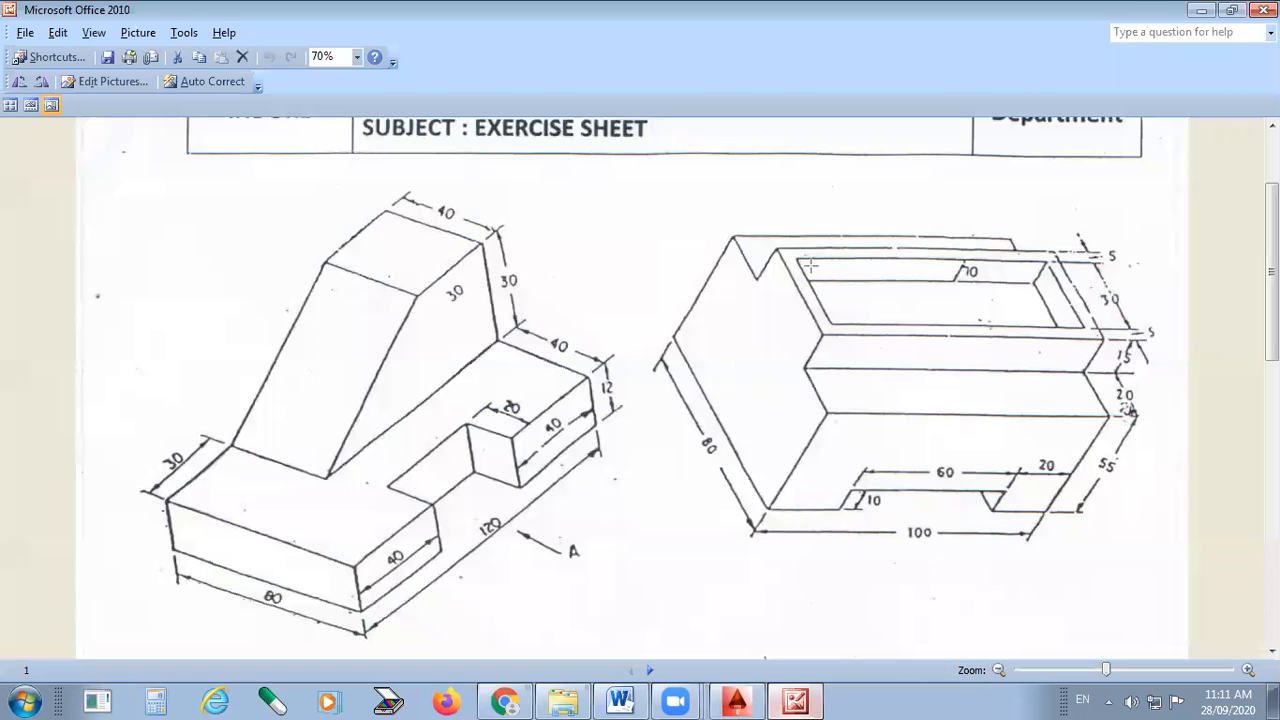
- Trace a red outline around the top pocket of the right-hand exercise drawing
mouse_move(797, 259)
left_mouse_down()
mouse_move(1047, 260)
mouse_move(1080, 321)
mouse_move(920, 334)
mouse_move(832, 325)
mouse_move(793, 262)
left_mouse_up()
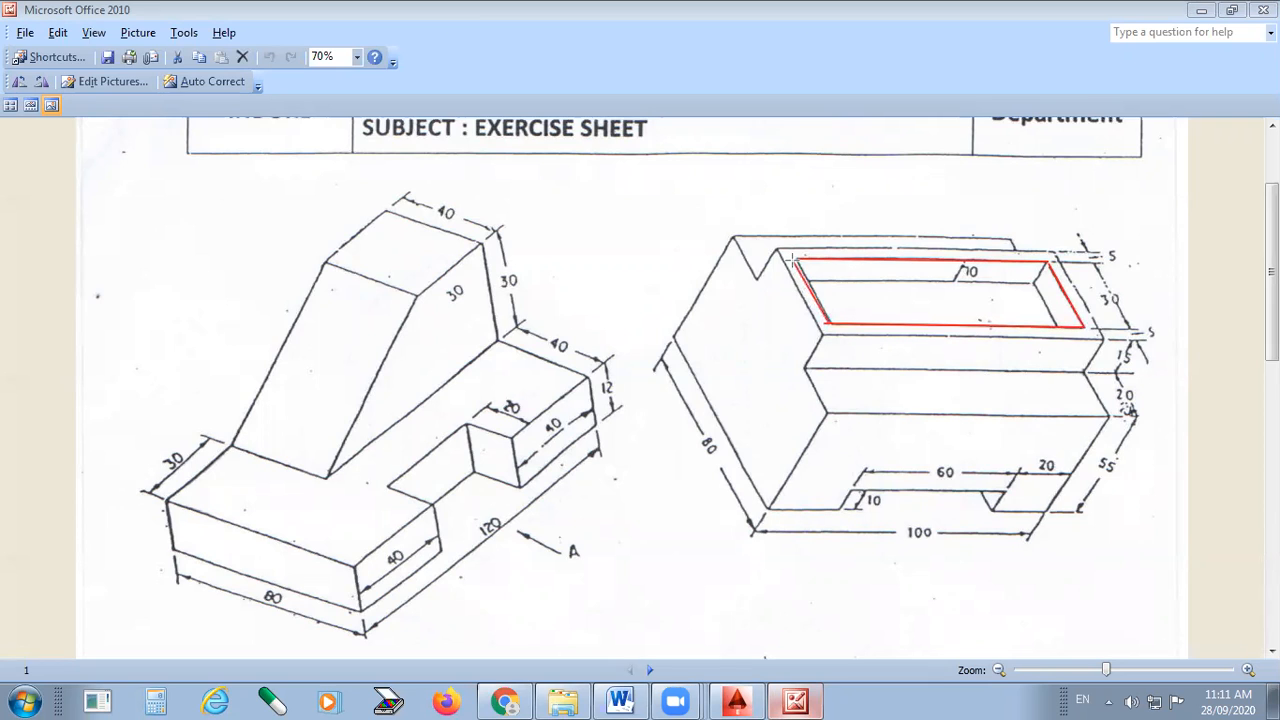
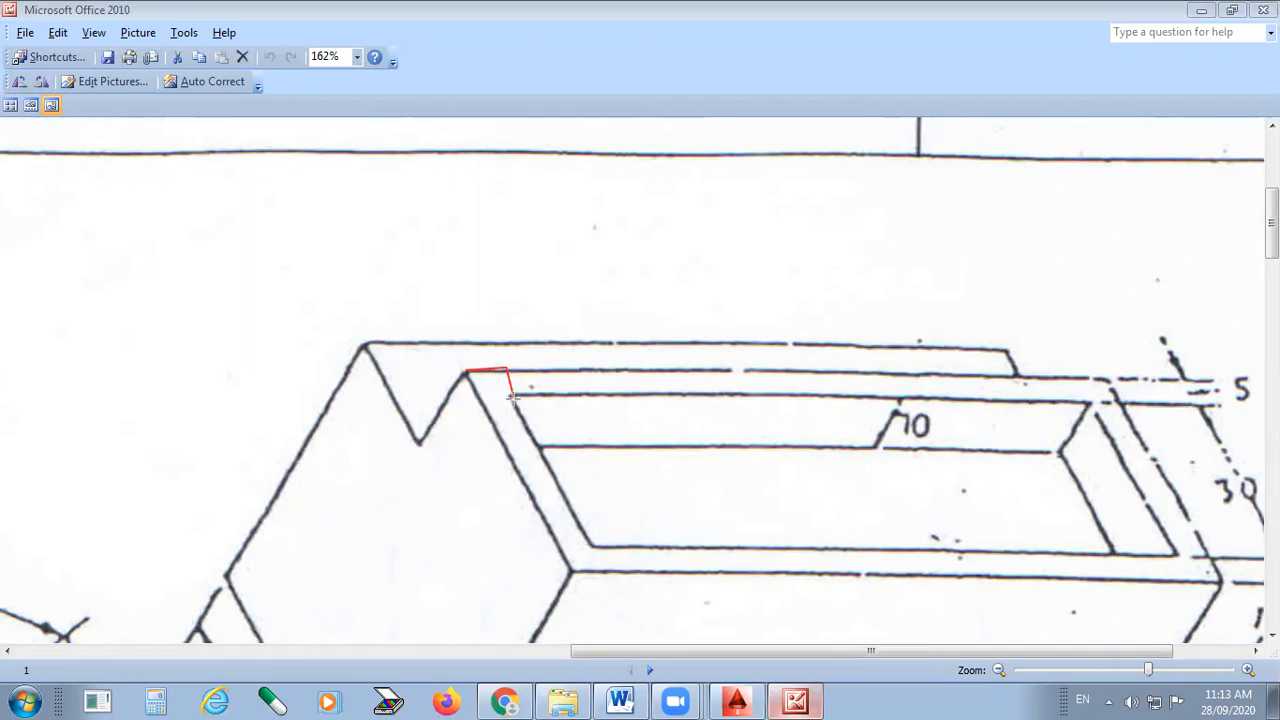
- Trace the pocket's top edge in red on the exercise sheet, then zoom out to view the whole sheet
mouse_move(512, 396)
left_mouse_down()
mouse_move(1087, 388)
mouse_move(1172, 560)
mouse_move(685, 587)
mouse_move(594, 551)
mouse_move(511, 395)
left_mouse_up()
scroll(768, 353, "down", 5, "ctrl")
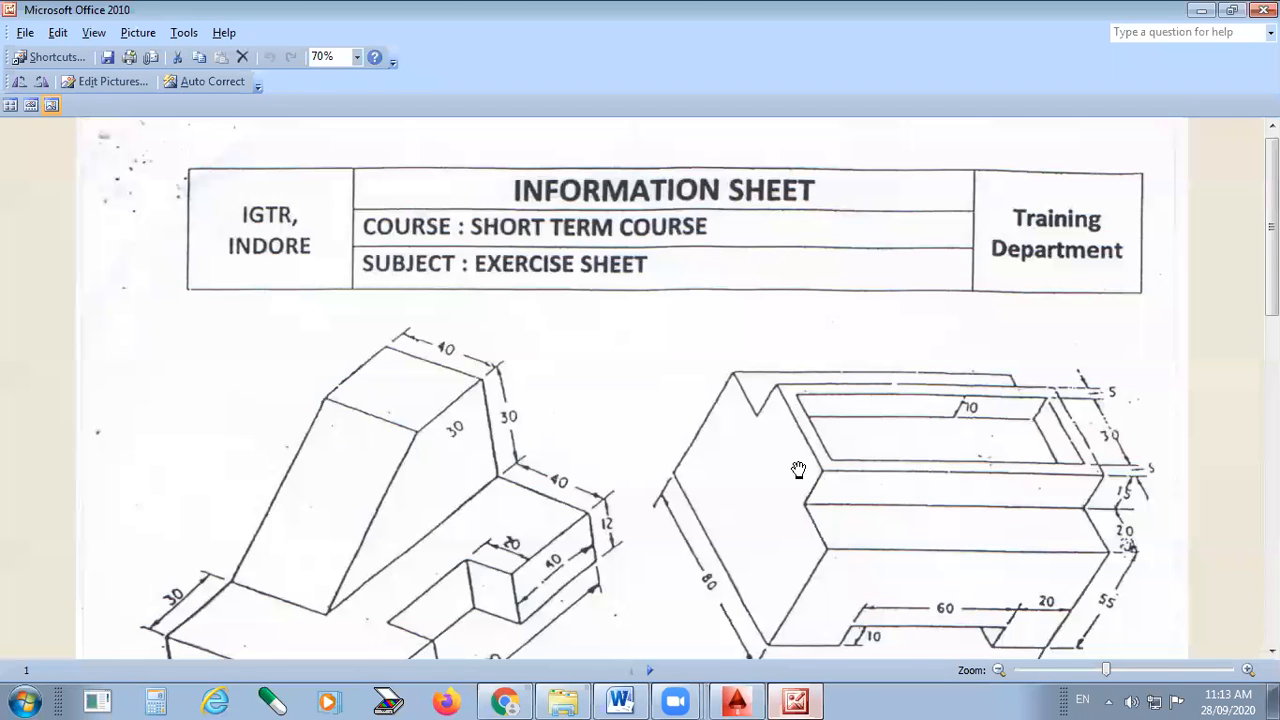
scroll(785, 650, "down", 1)
- Back in AutoCAD, show the block from SW Isometric as a 2D wireframe
key("alt+Tab")
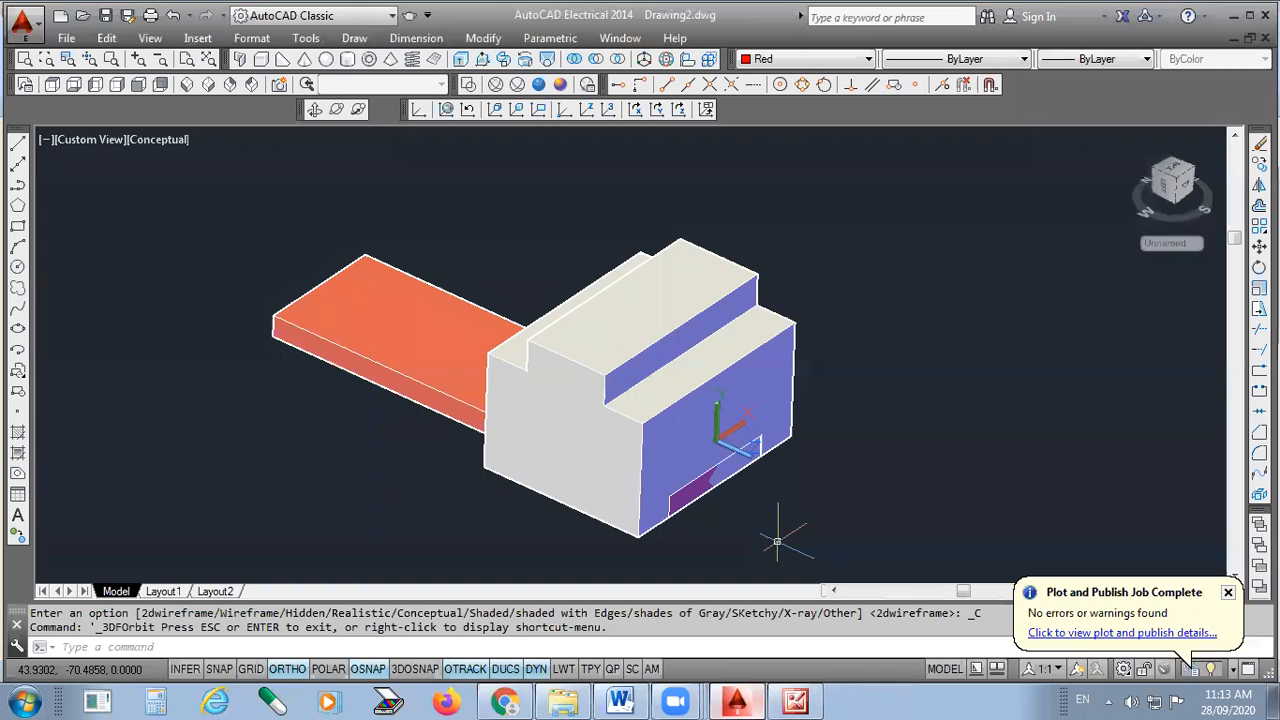
scroll(777, 541, "up", 3)
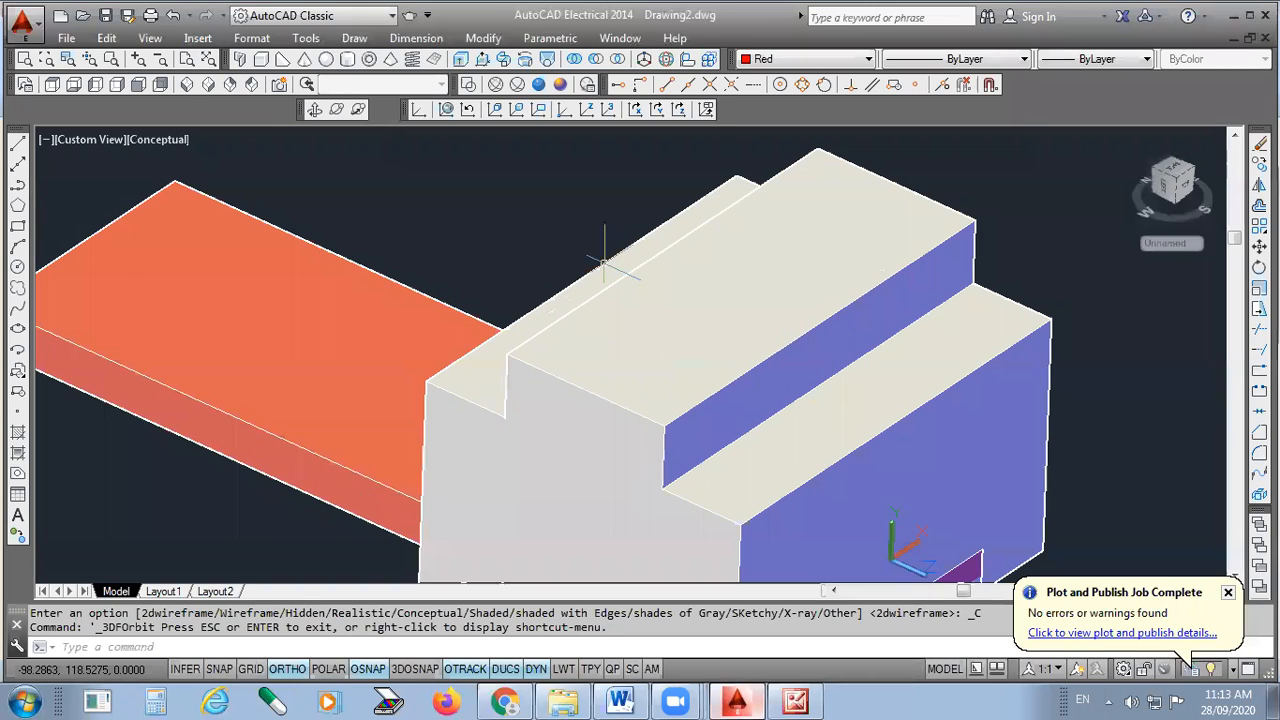
scroll(420, 290, "down", 3)
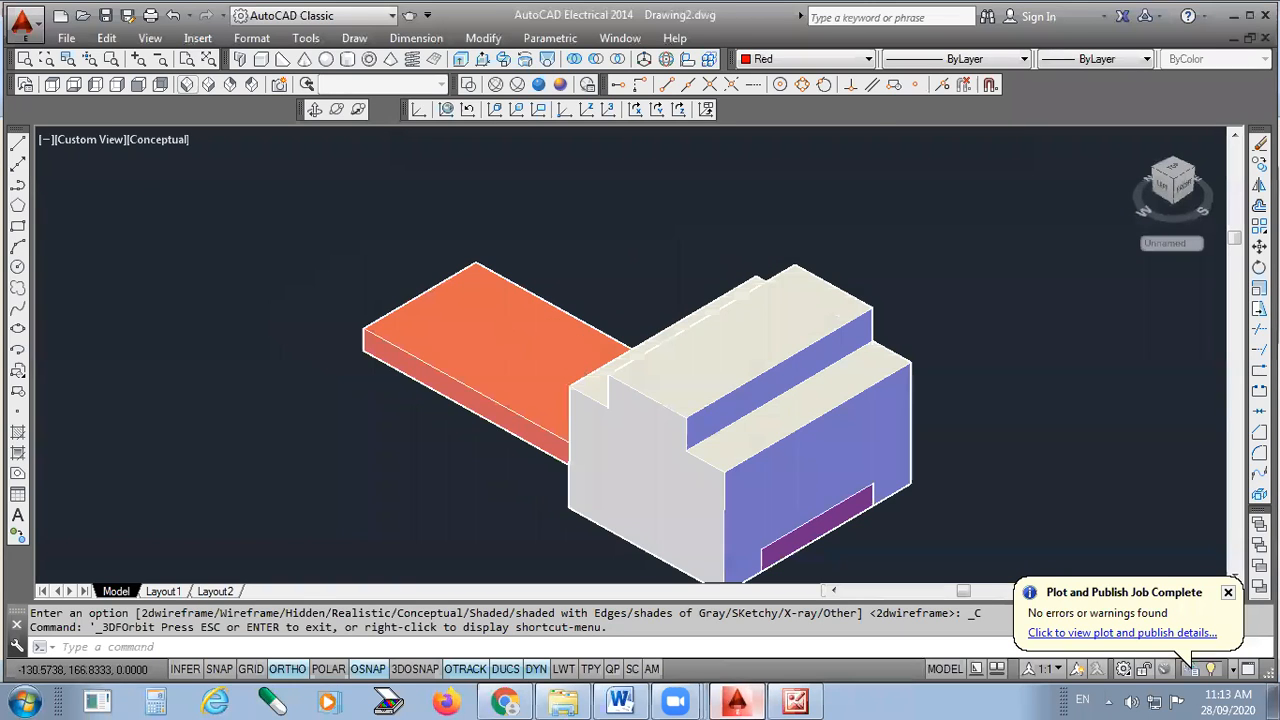
left_click(187, 85)
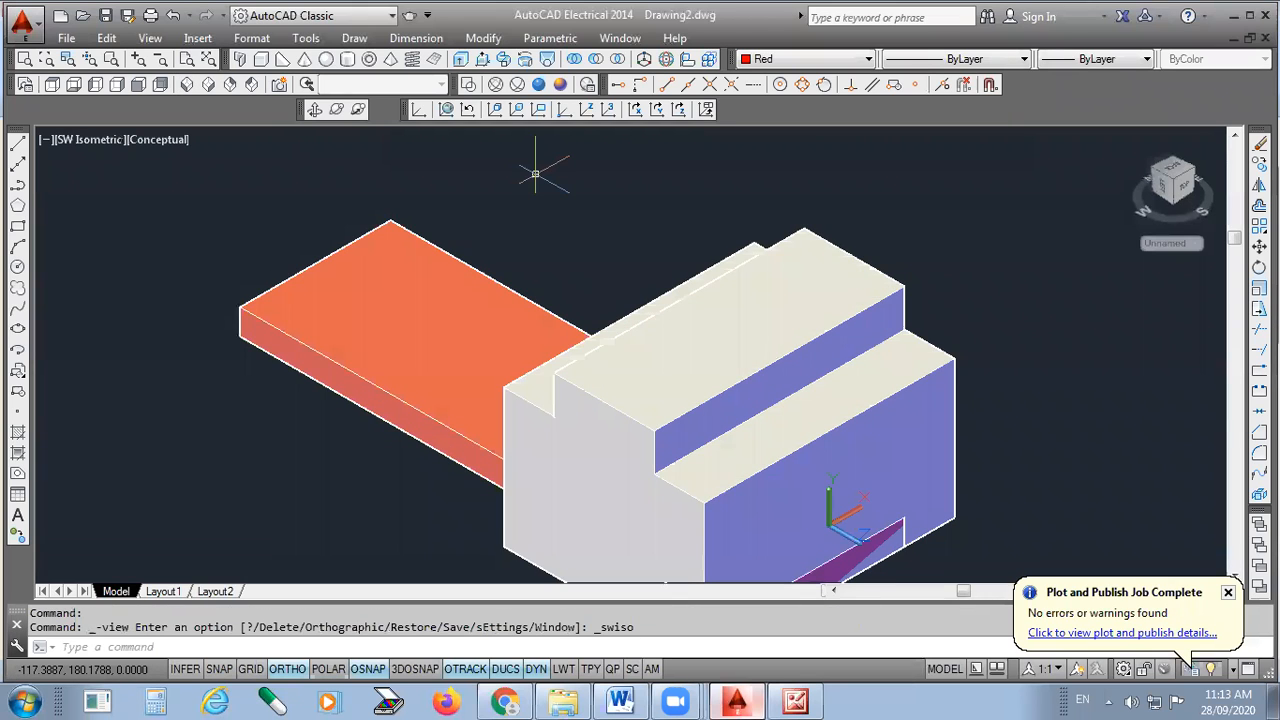
left_click(468, 84)
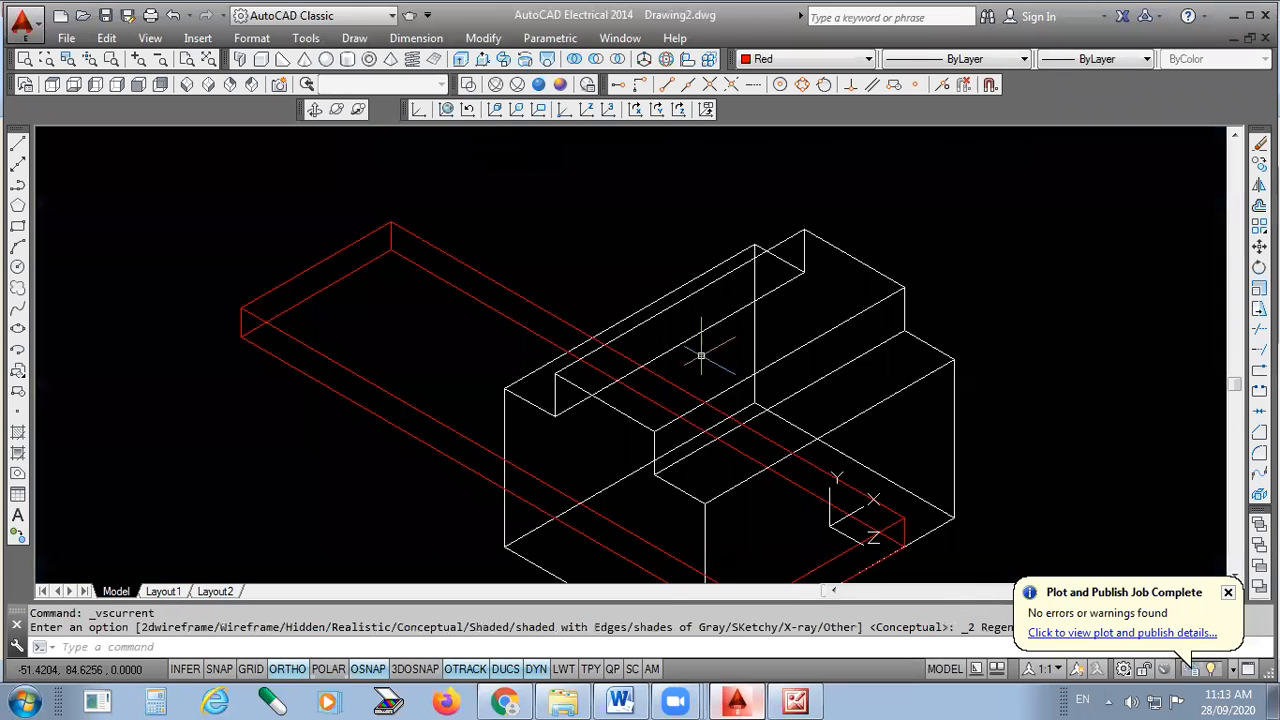
scroll(701, 355, "up", 4)
scroll(701, 355, "down", 5)
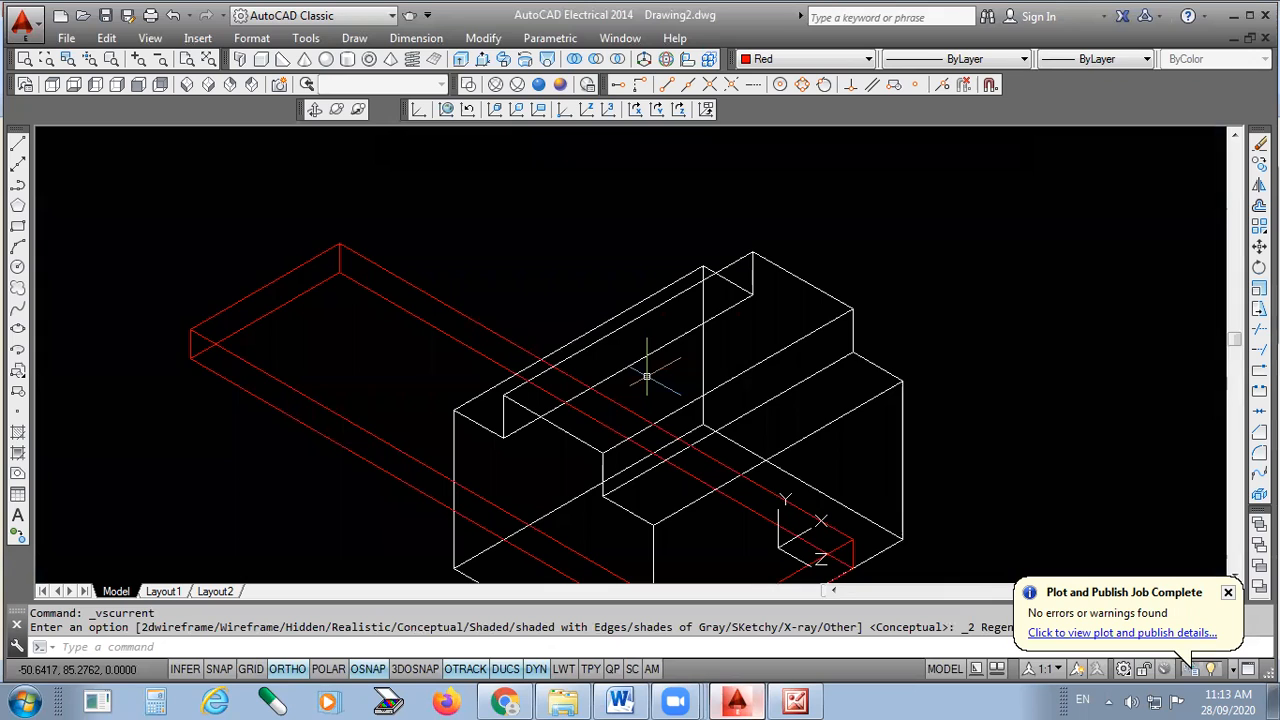
scroll(647, 377, "up", 2)
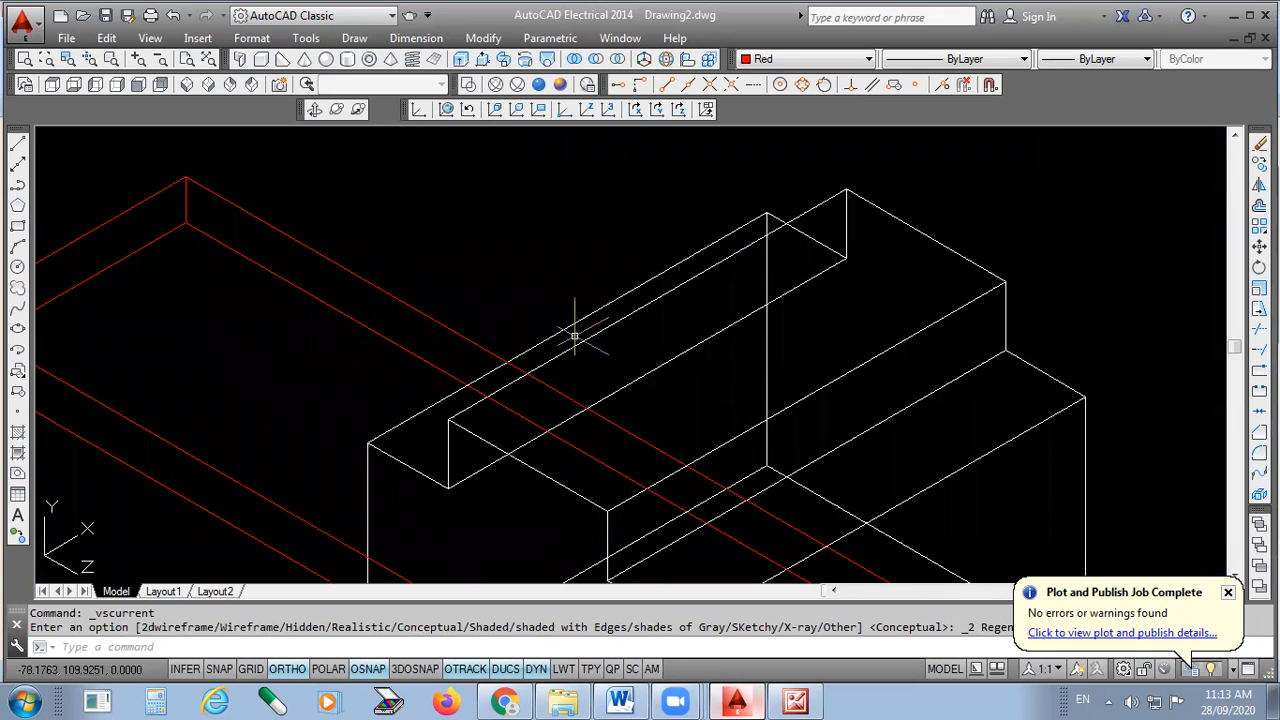
- Make Green the current drawing colour
left_click(575, 337)
key("Escape")
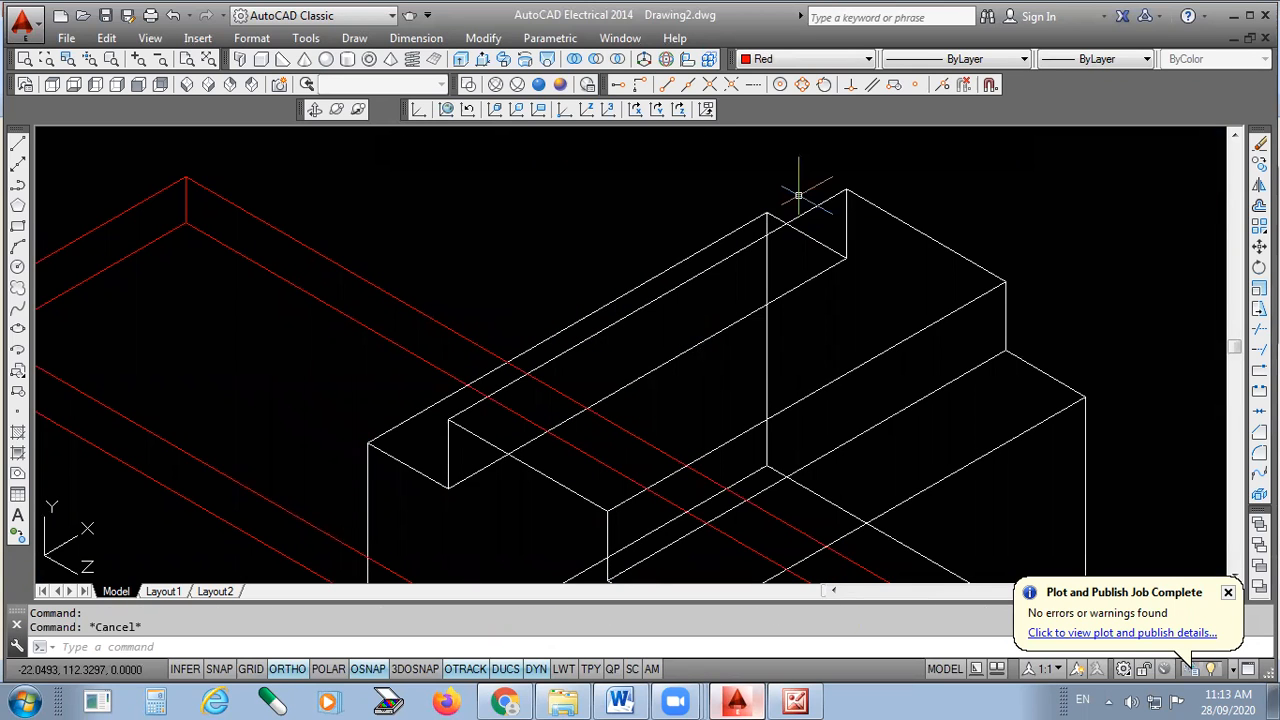
left_click(776, 60)
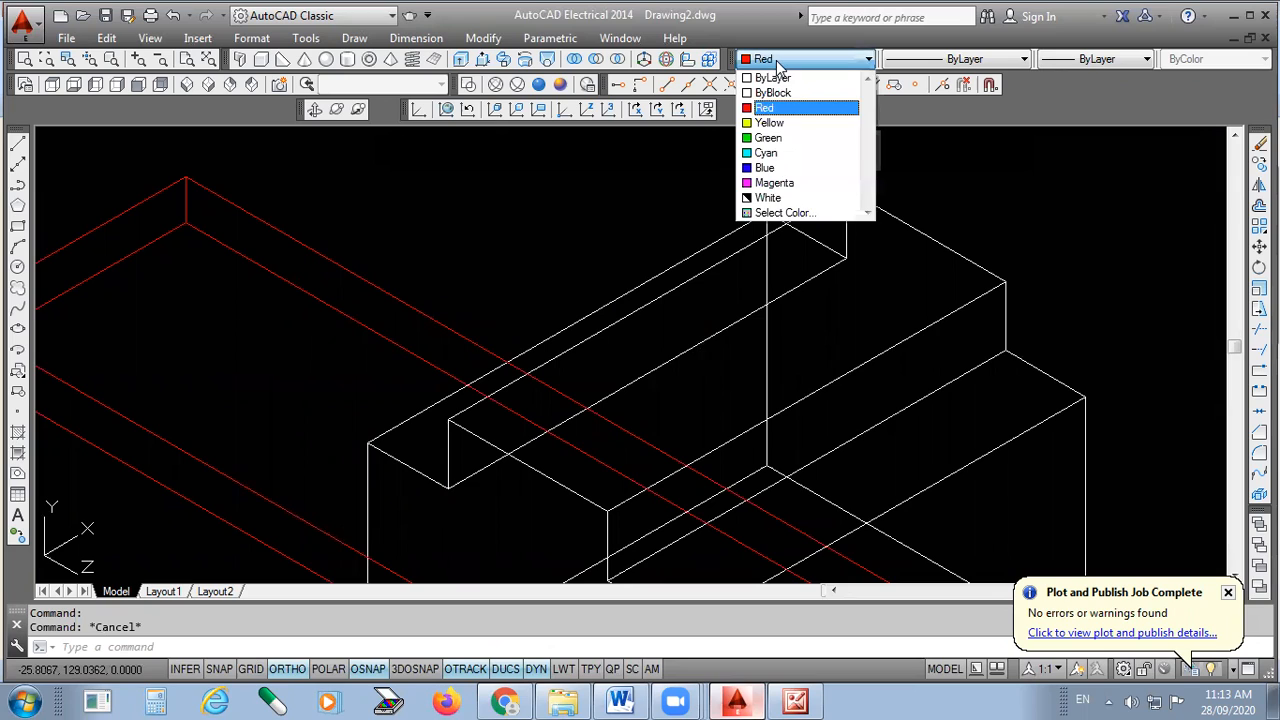
left_click(790, 137)
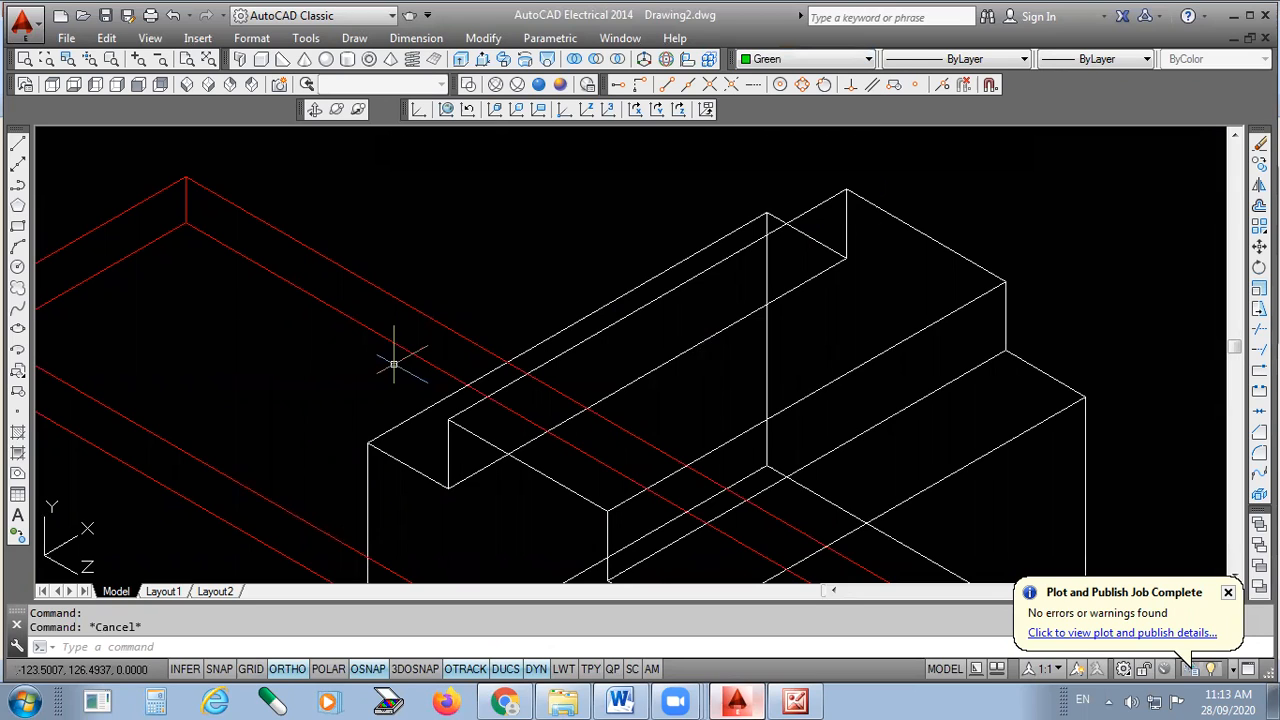
left_click(18, 146)
- Draw two 5-unit green guide lines starting from the block's top corner
scroll(462, 415, "up", 4)
scroll(462, 415, "down", 4)
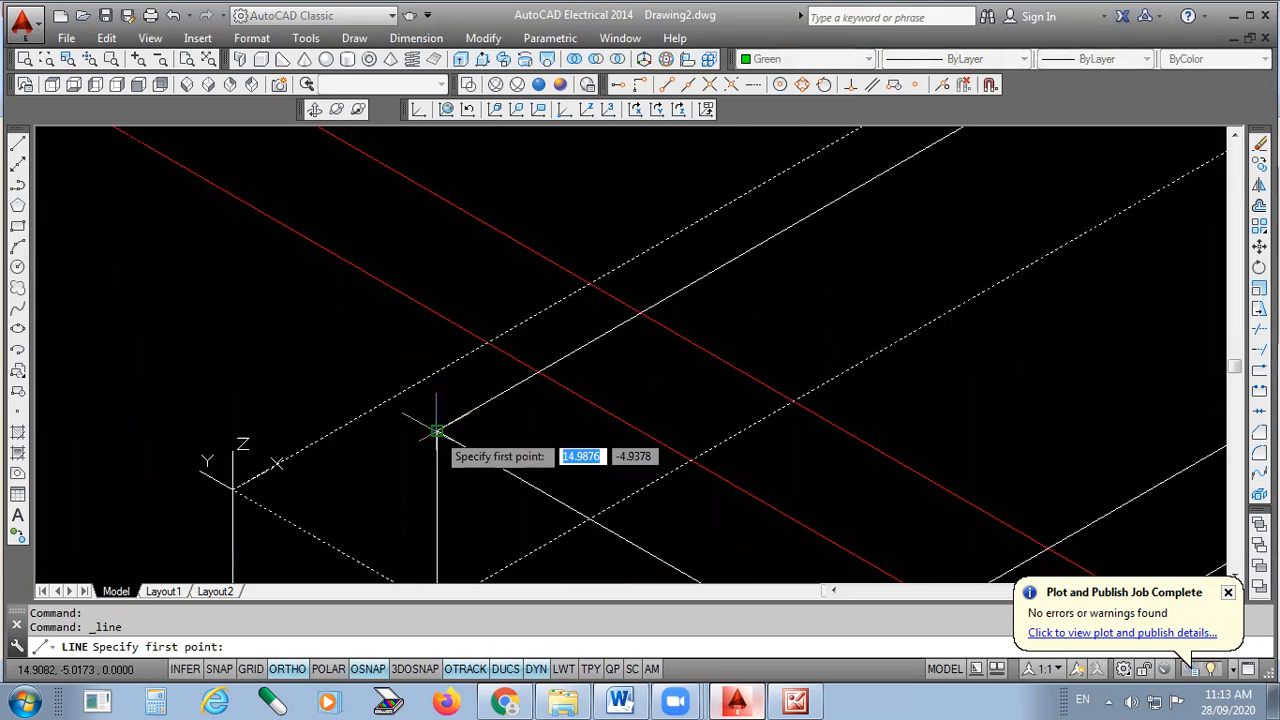
scroll(440, 428, "up", 4)
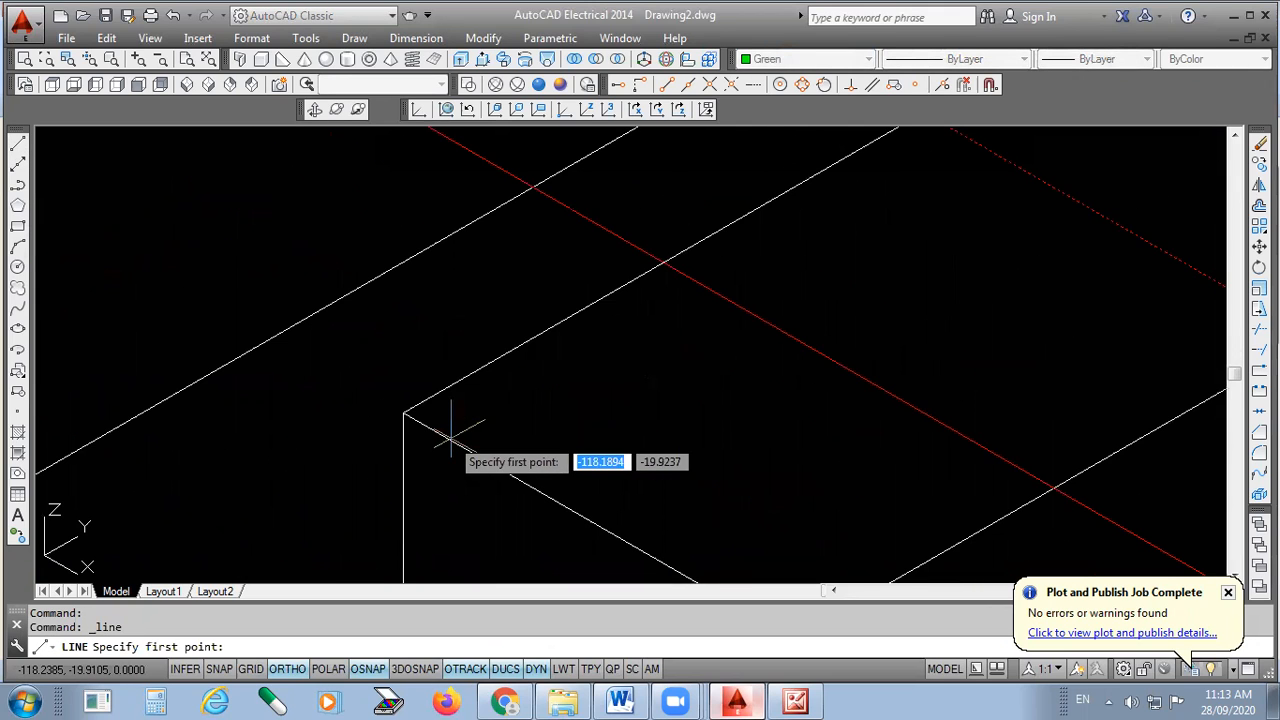
left_click(403, 413)
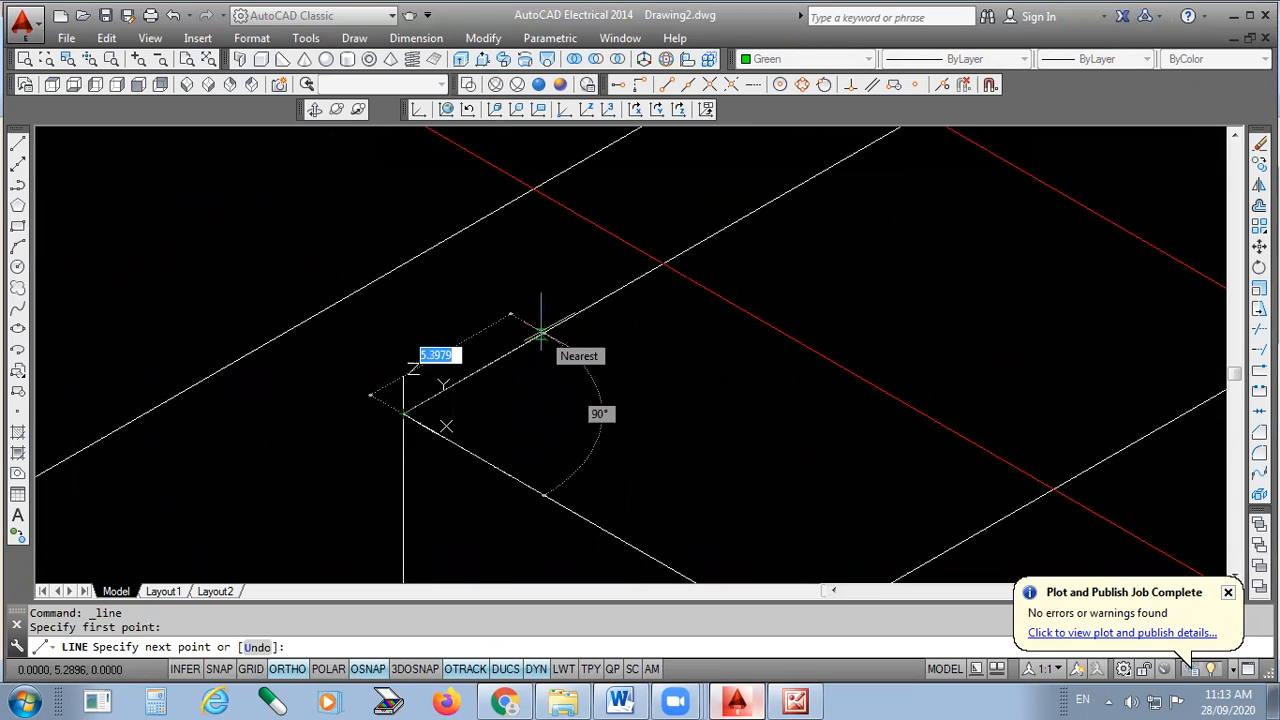
type("5")
key("Return")
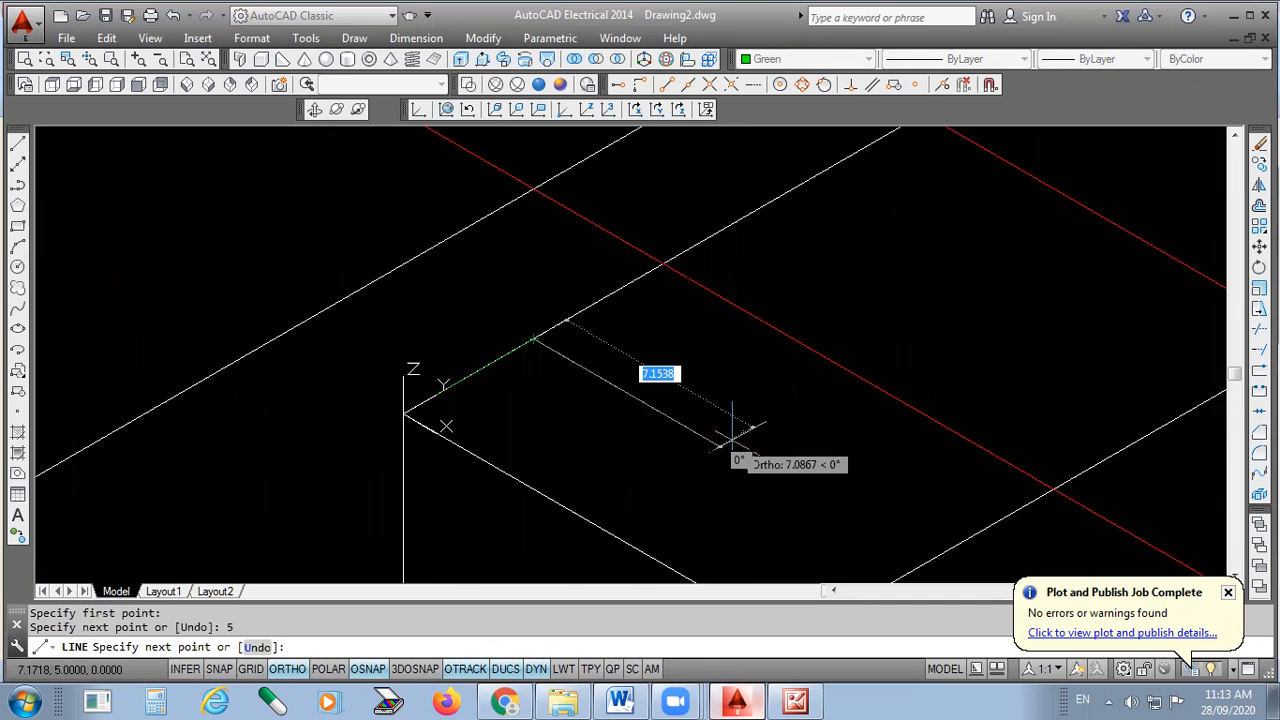
type("5")
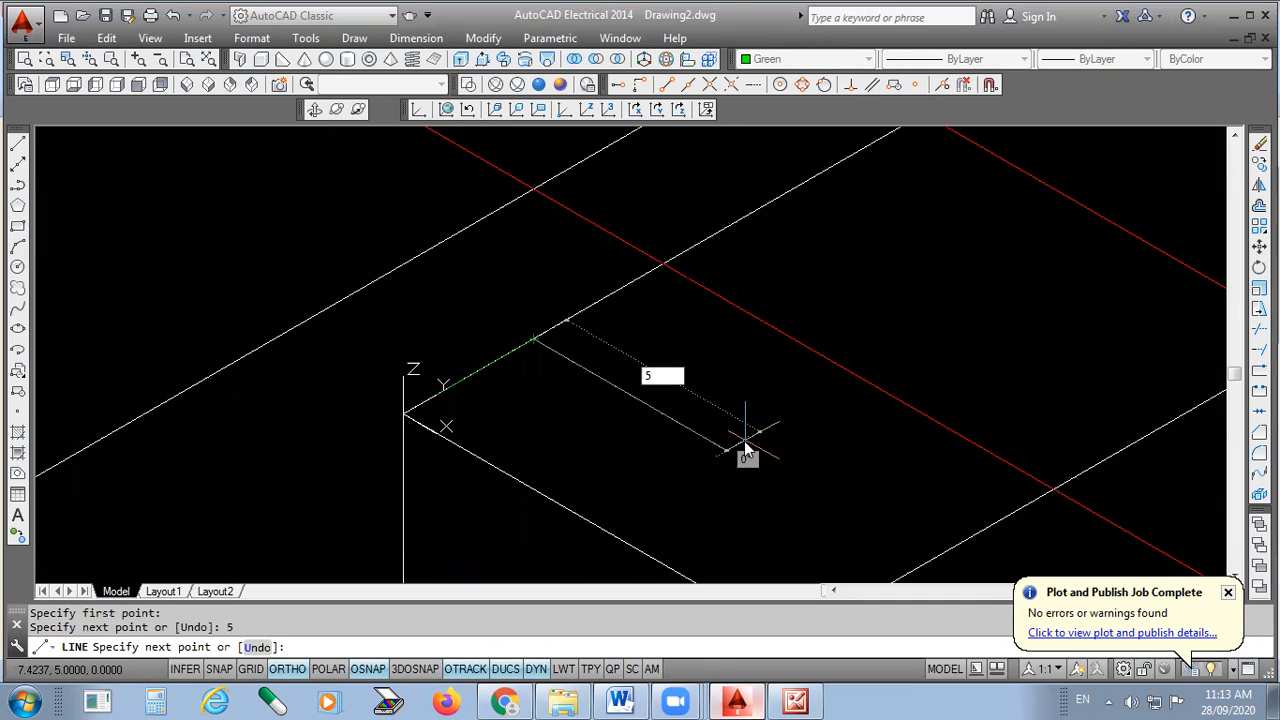
key("Return")
key("Return")
- Shade the model in the Conceptual visual style
scroll(555, 346, "down", 6)
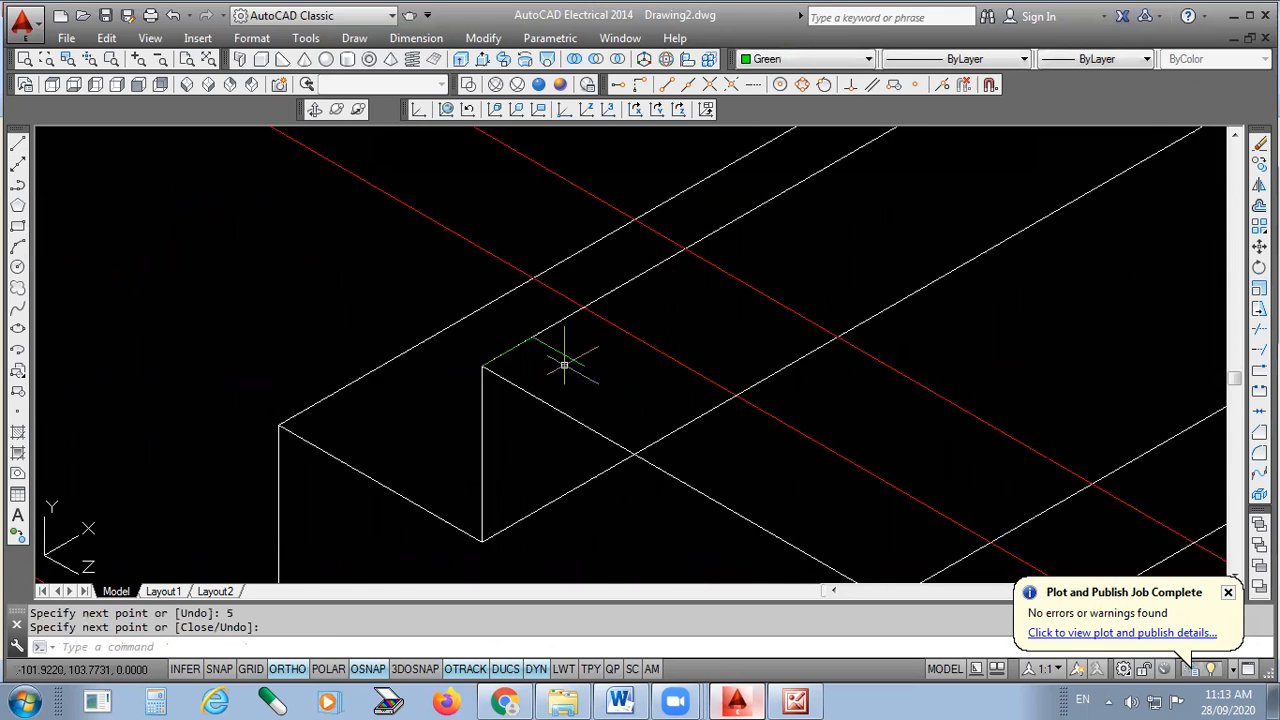
left_click(560, 84)
scroll(563, 377, "up", 8)
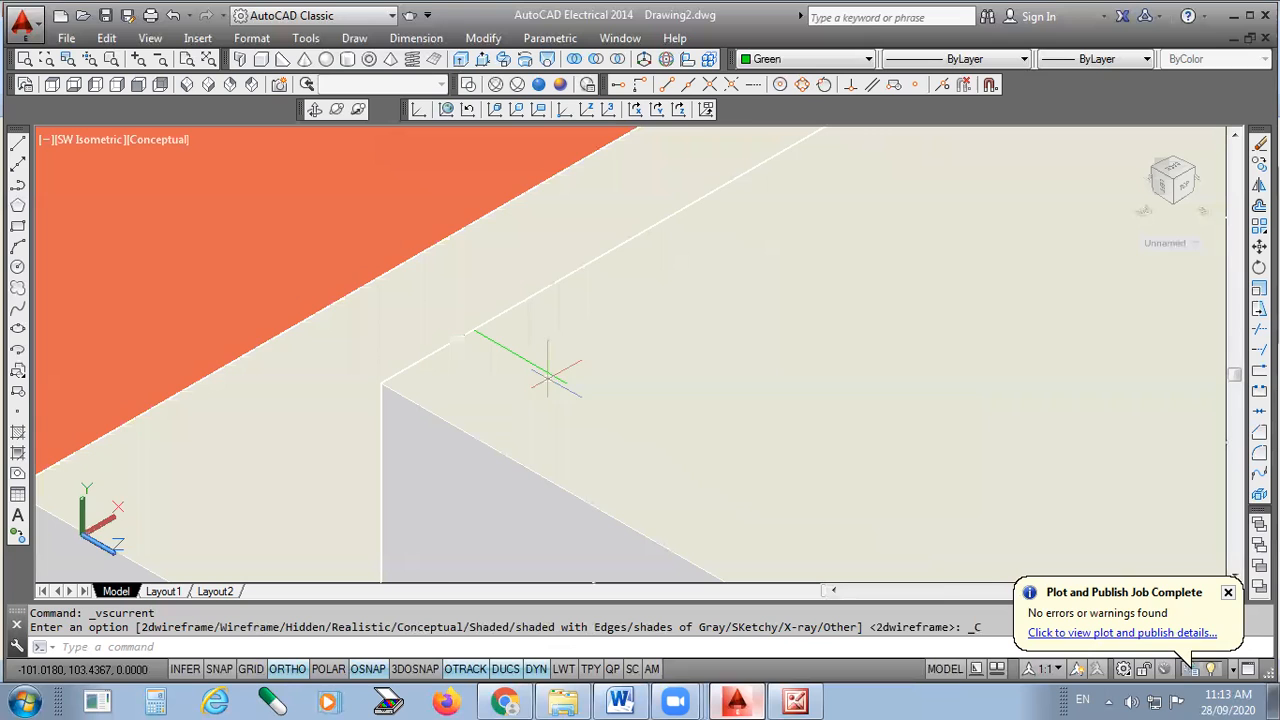
- Switch the block back to 2D wireframe and zoom to frame the green guide lines
scroll(558, 377, "down", 7)
scroll(560, 377, "down", 3)
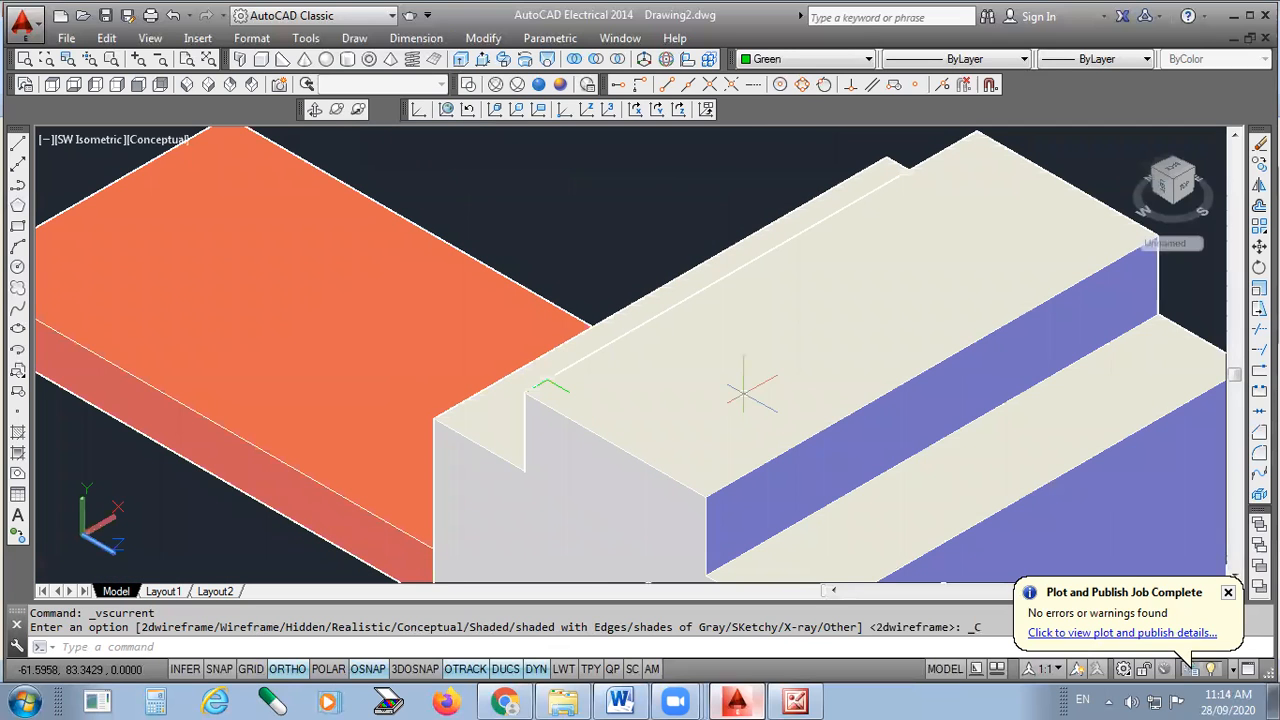
scroll(645, 204, "up", 2)
left_click(467, 84)
scroll(620, 415, "down", 3)
scroll(845, 390, "up", 3)
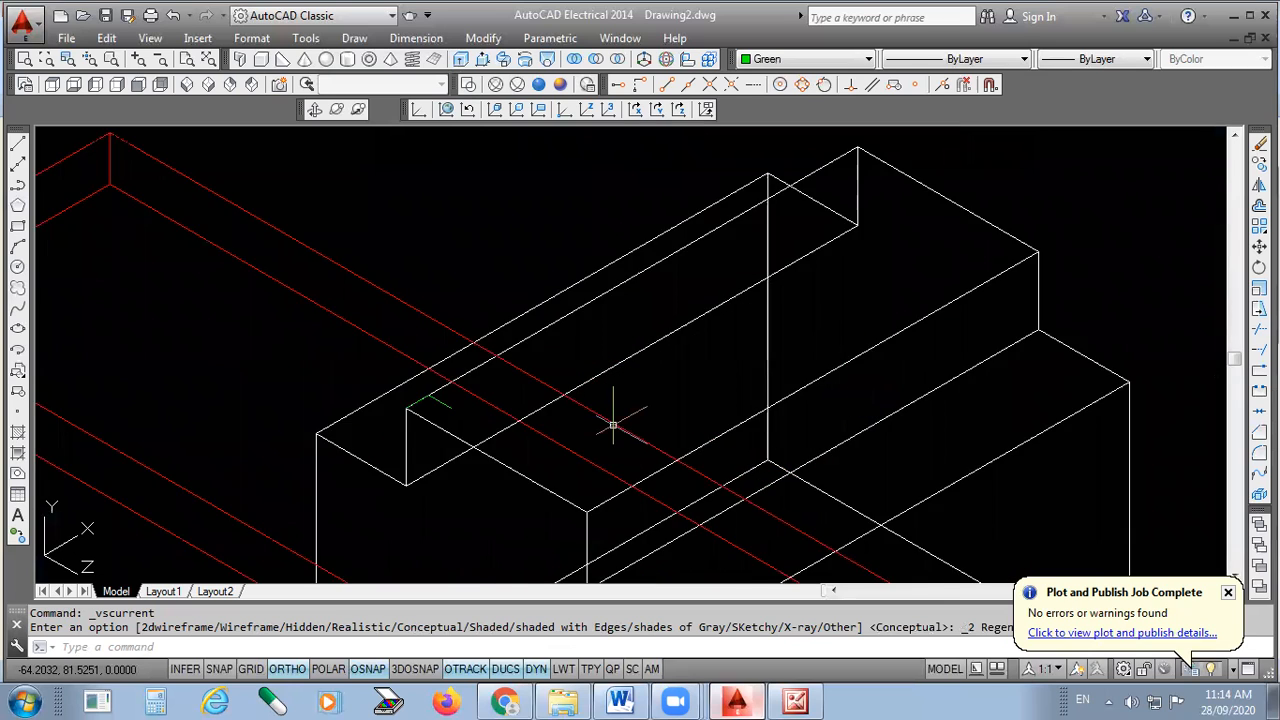
scroll(613, 425, "down", 3)
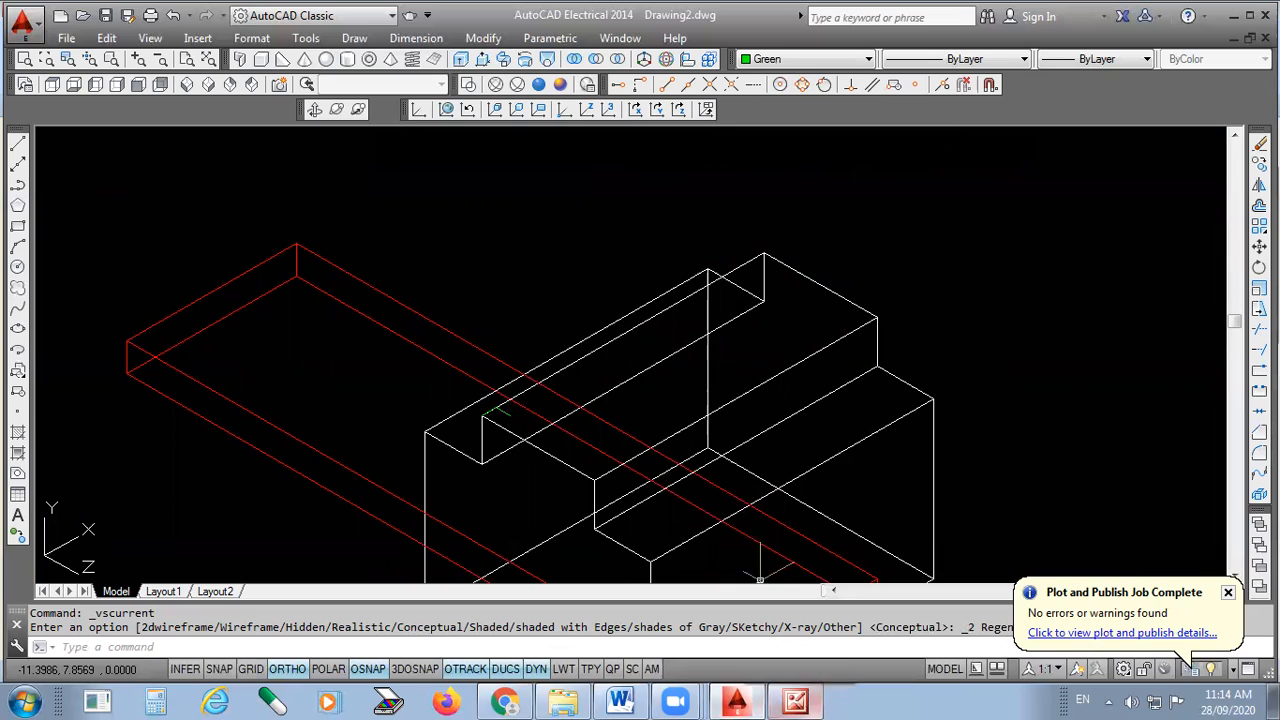
scroll(617, 397, "down", 3)
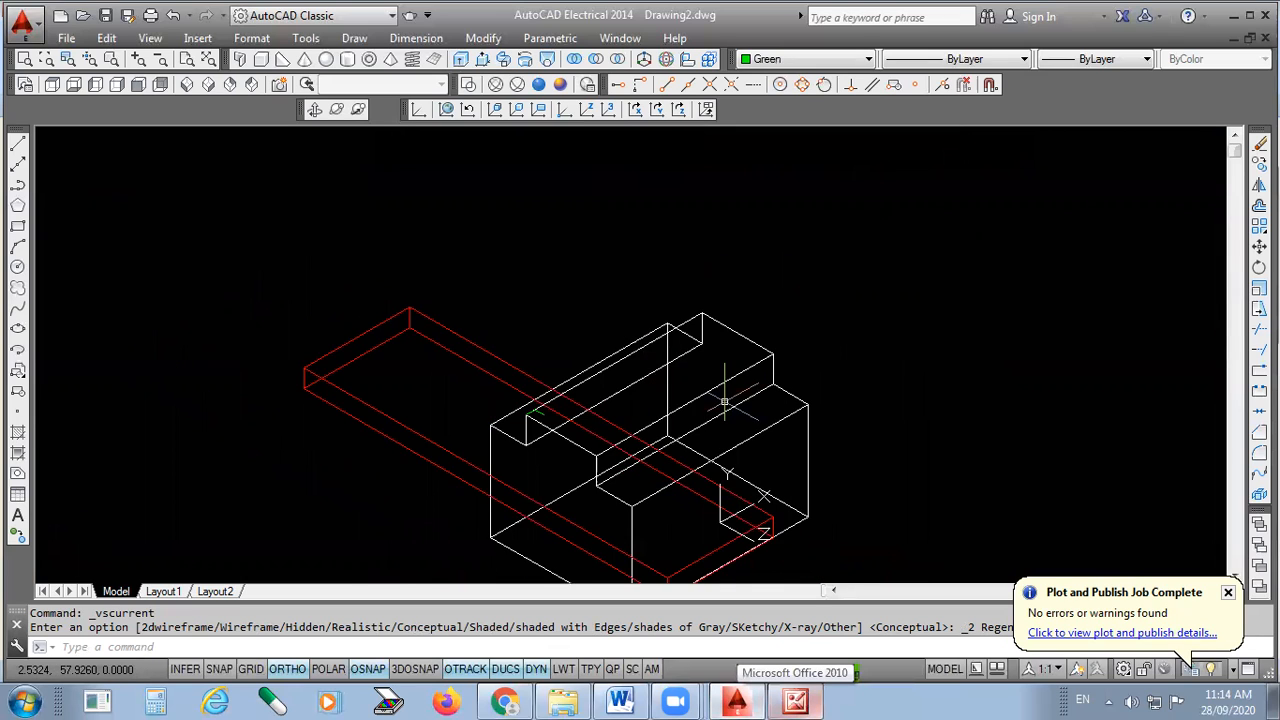
scroll(714, 392, "up", 3)
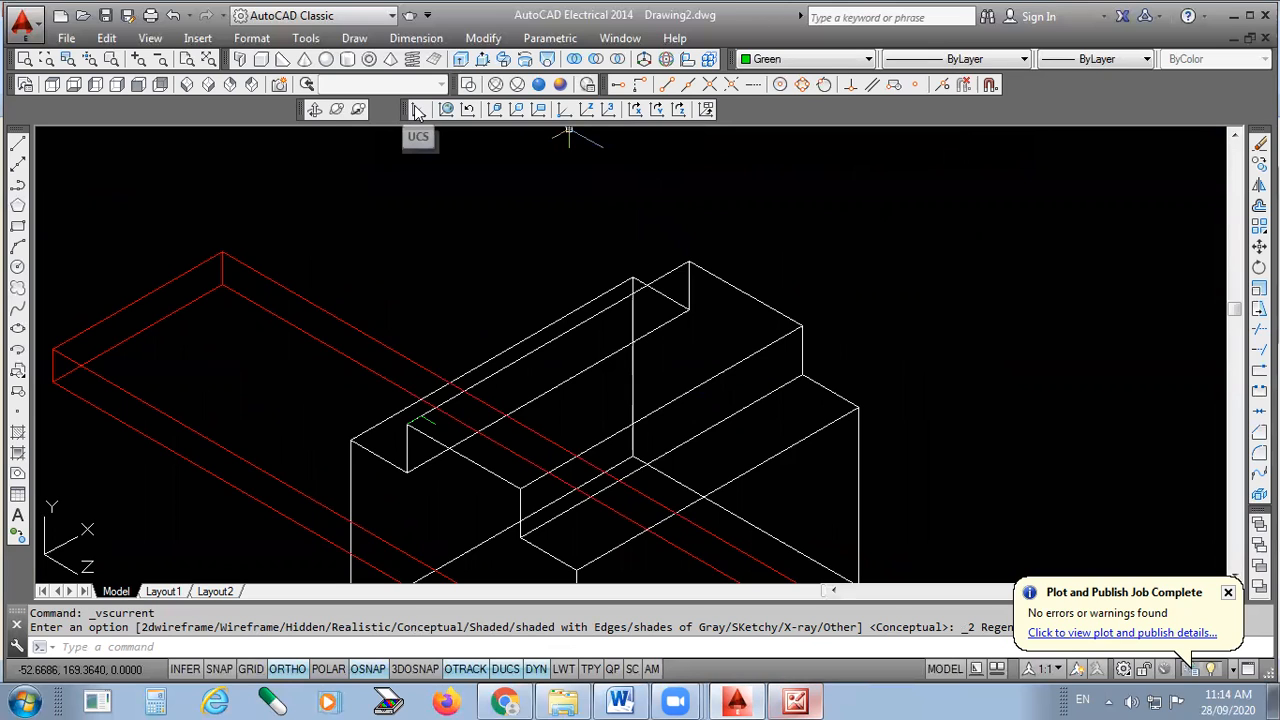
- Align the UCS to the block's top face
left_click(497, 110)
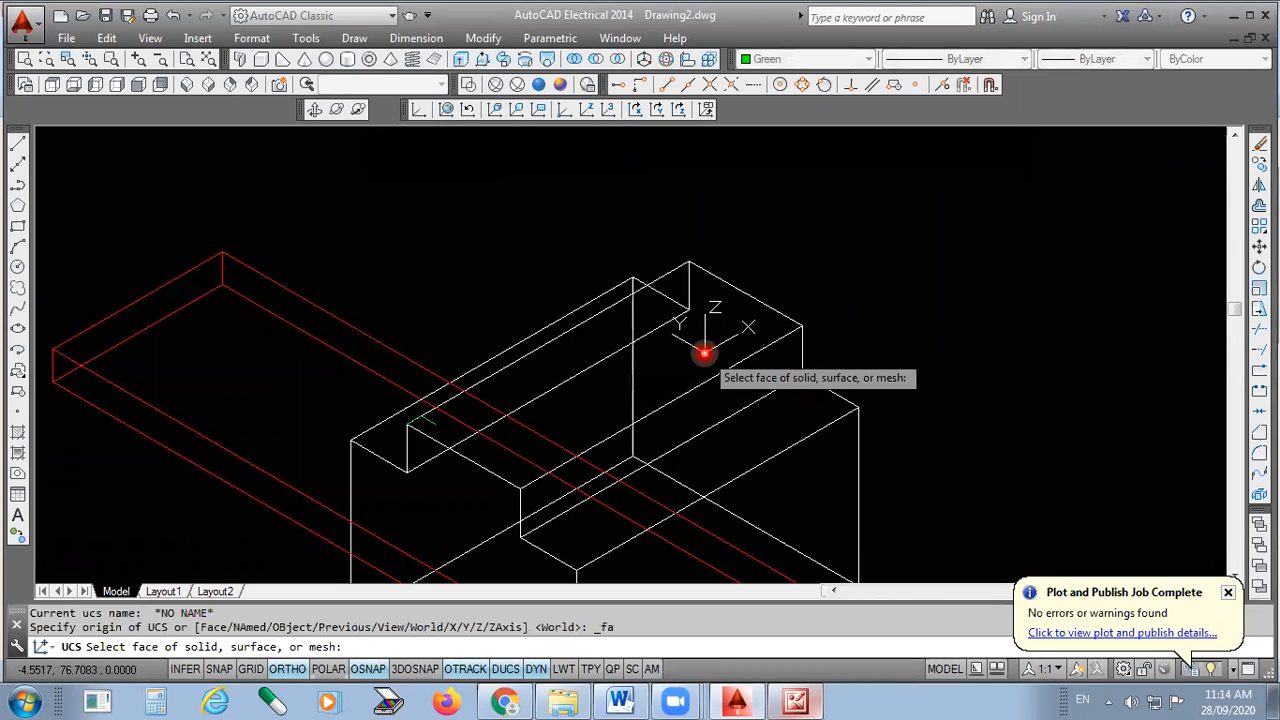
left_click(704, 353)
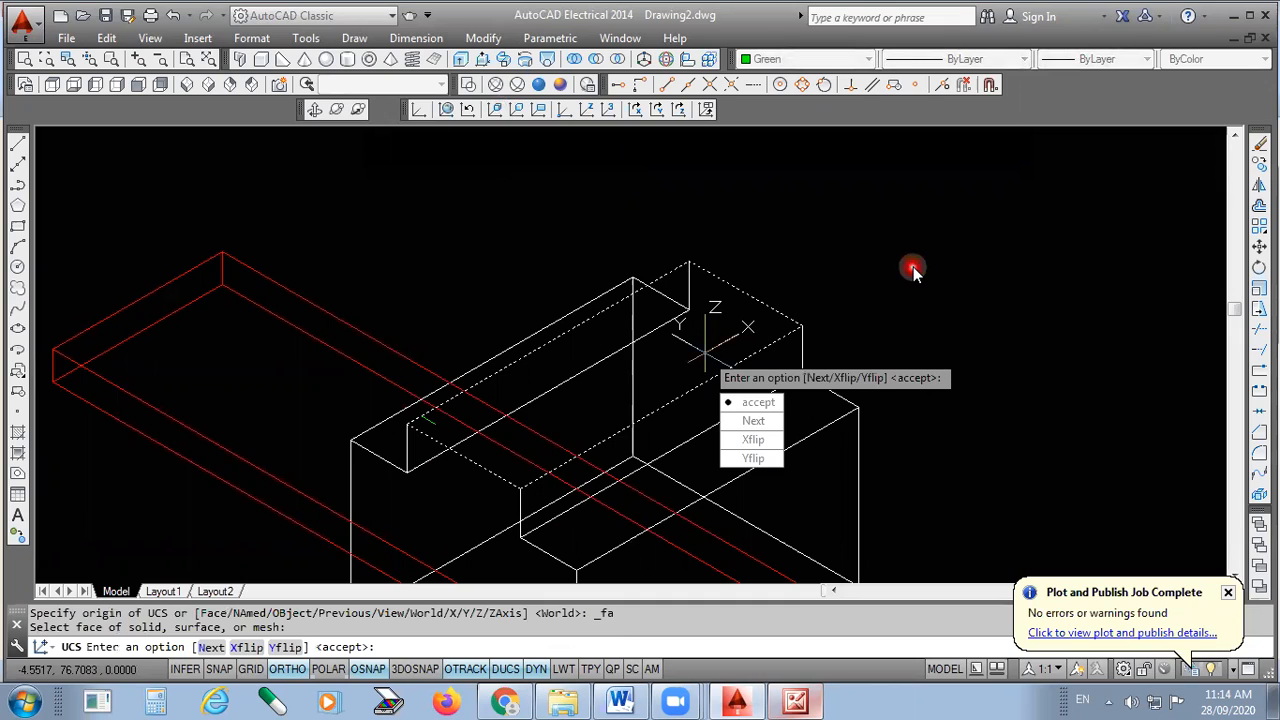
key("Return")
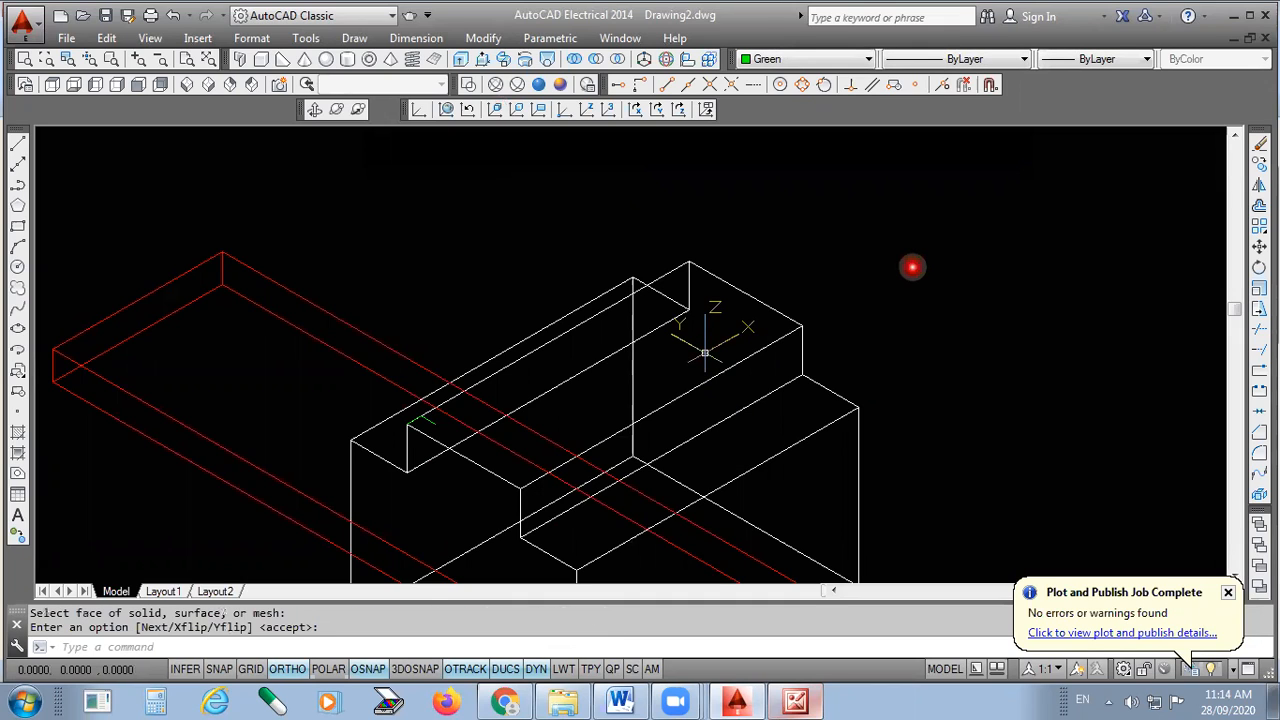
- Draw a 90 × 30 rectangle on the top face outlining the pocket
left_click(17, 232)
scroll(614, 466, "up", 4)
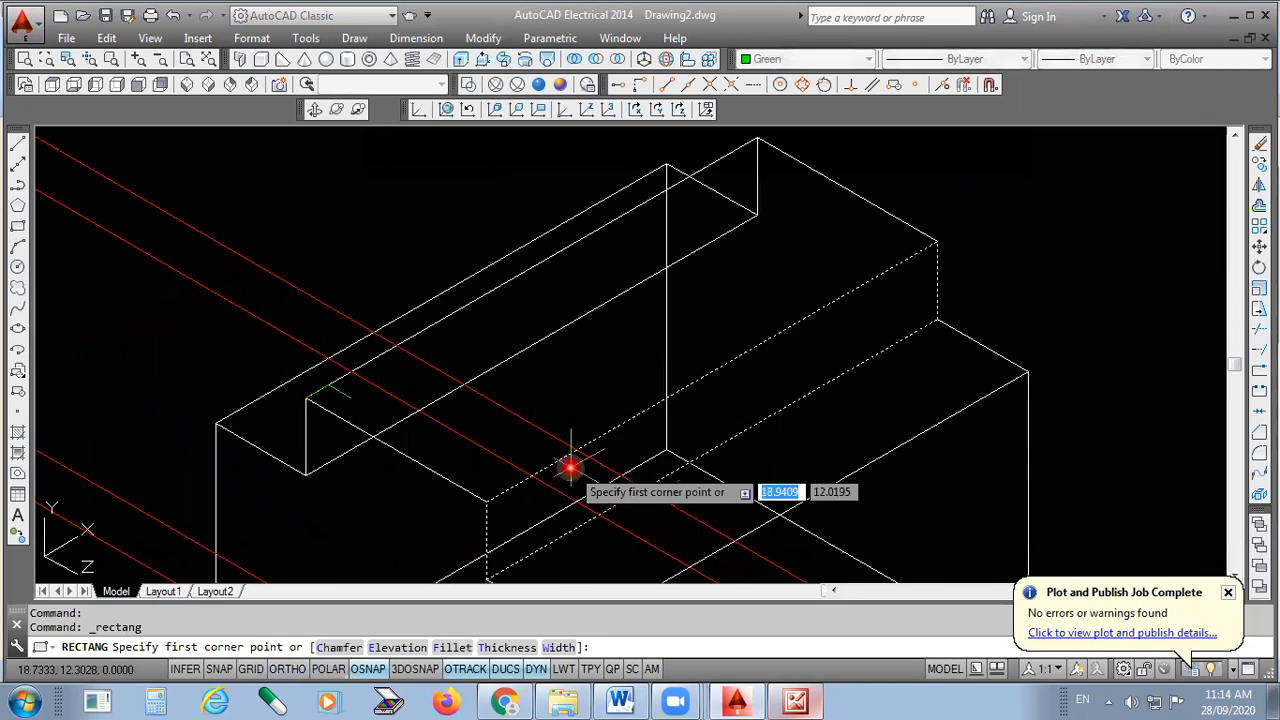
left_click(225, 359)
scroll(224, 358, "down", 5)
scroll(331, 306, "up", 5)
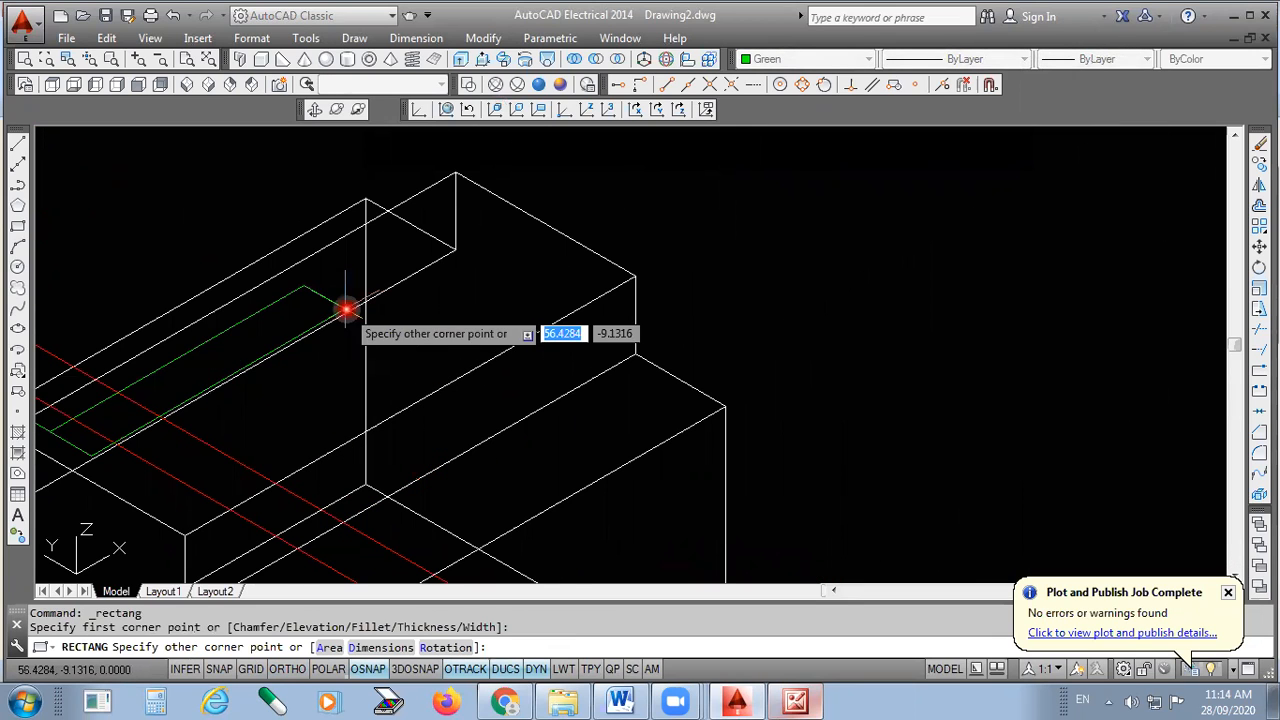
type("D")
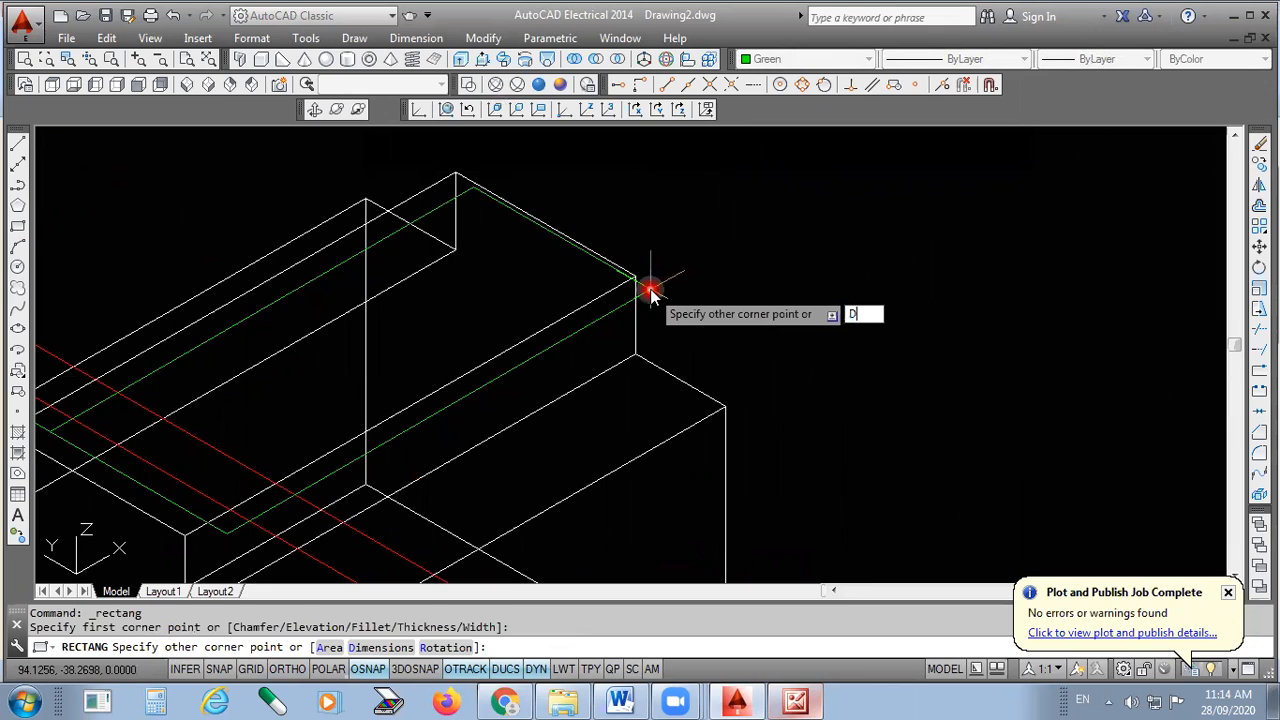
key("Return")
type("90")
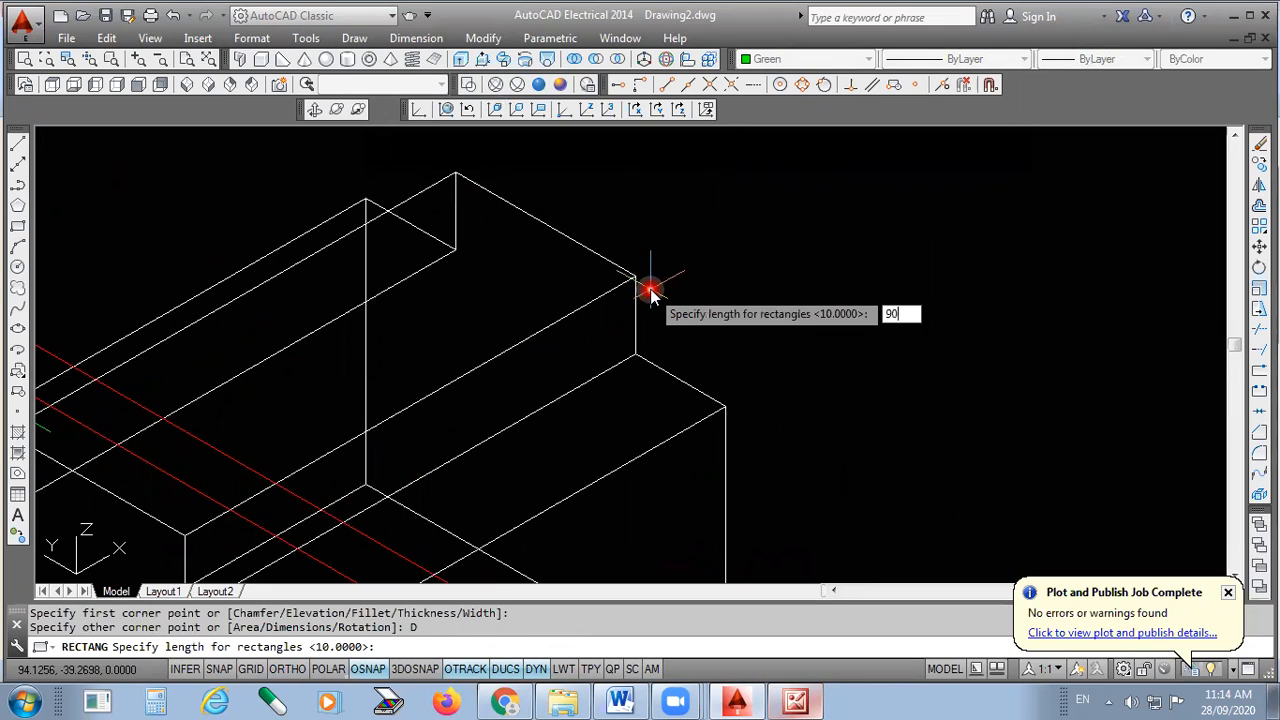
key("Return")
type("3")
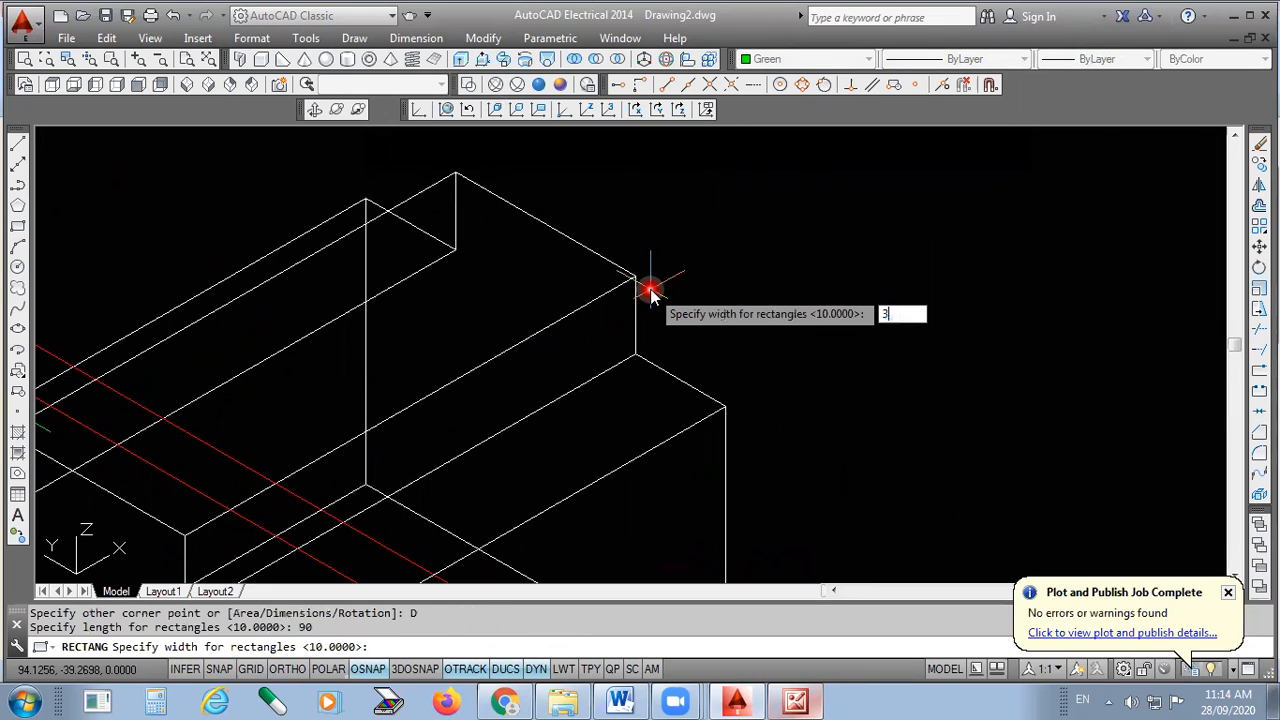
type("0")
key("Return")
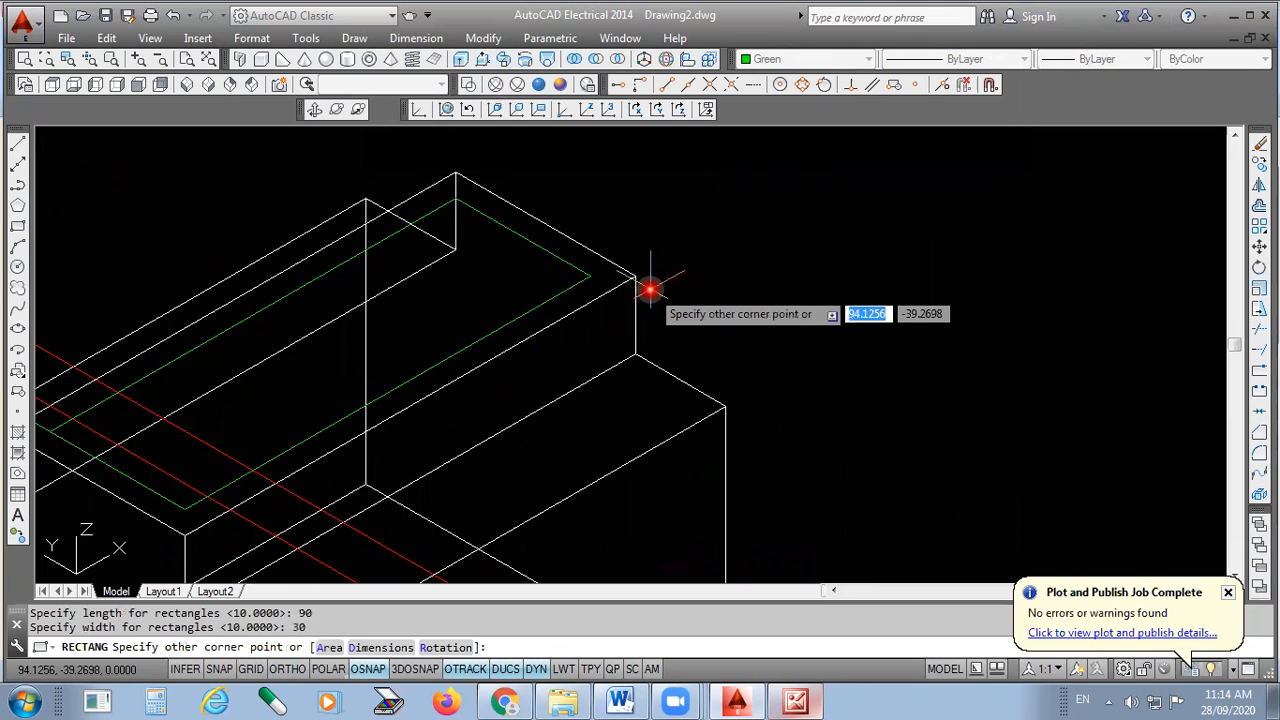
left_click(650, 290)
key("F8")
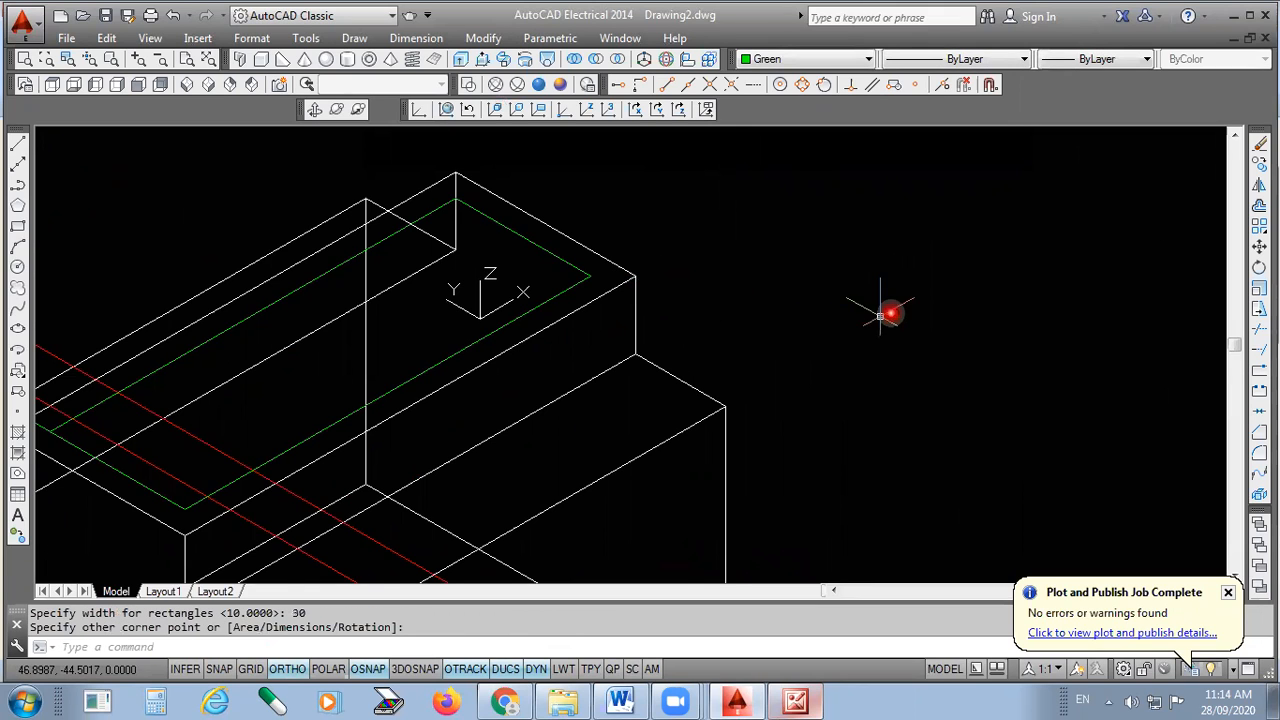
- Erase the two short stray guide lines at the corner
scroll(890, 313, "down", 2)
scroll(408, 391, "up", 2)
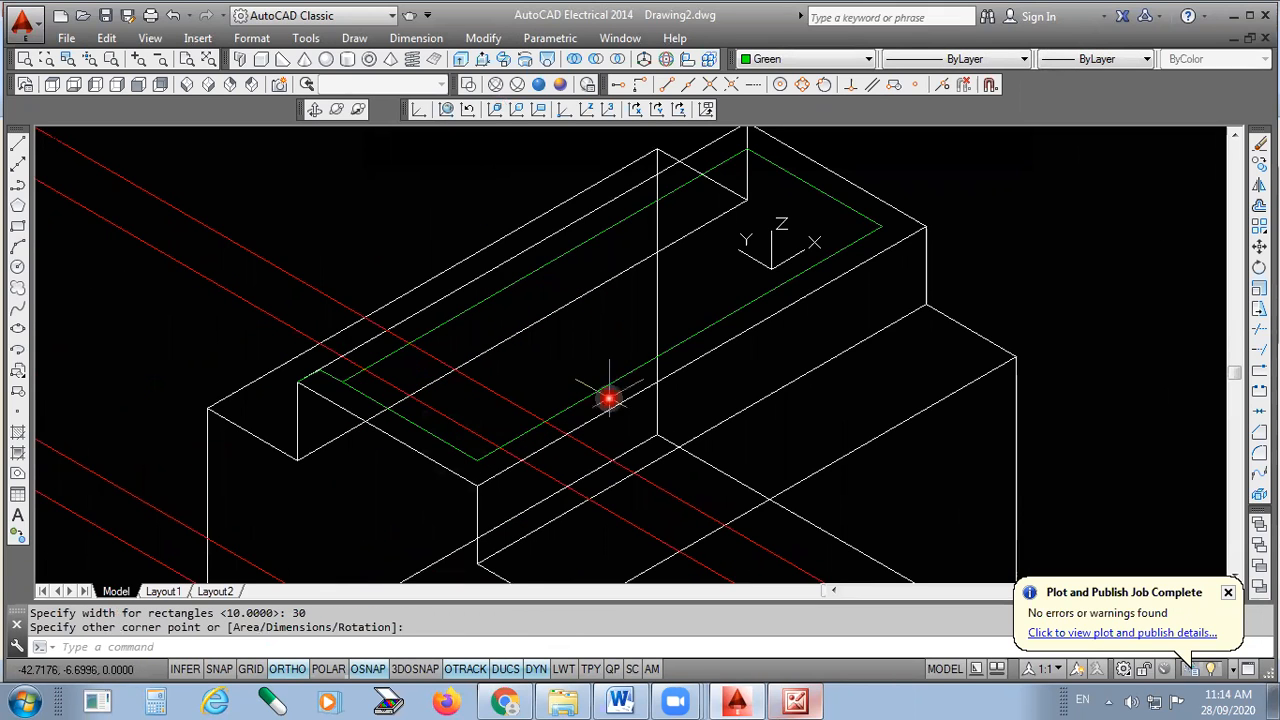
scroll(333, 399, "up", 2)
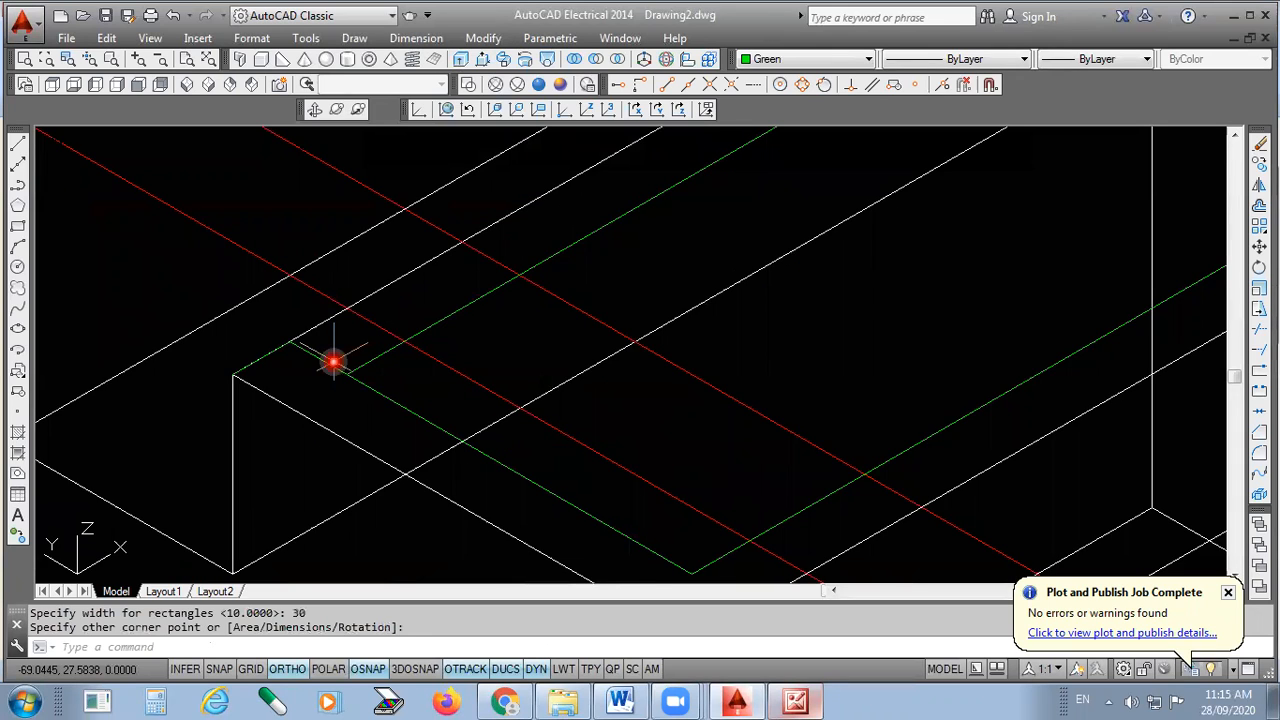
left_click(333, 362)
left_click(323, 361)
left_click(322, 362)
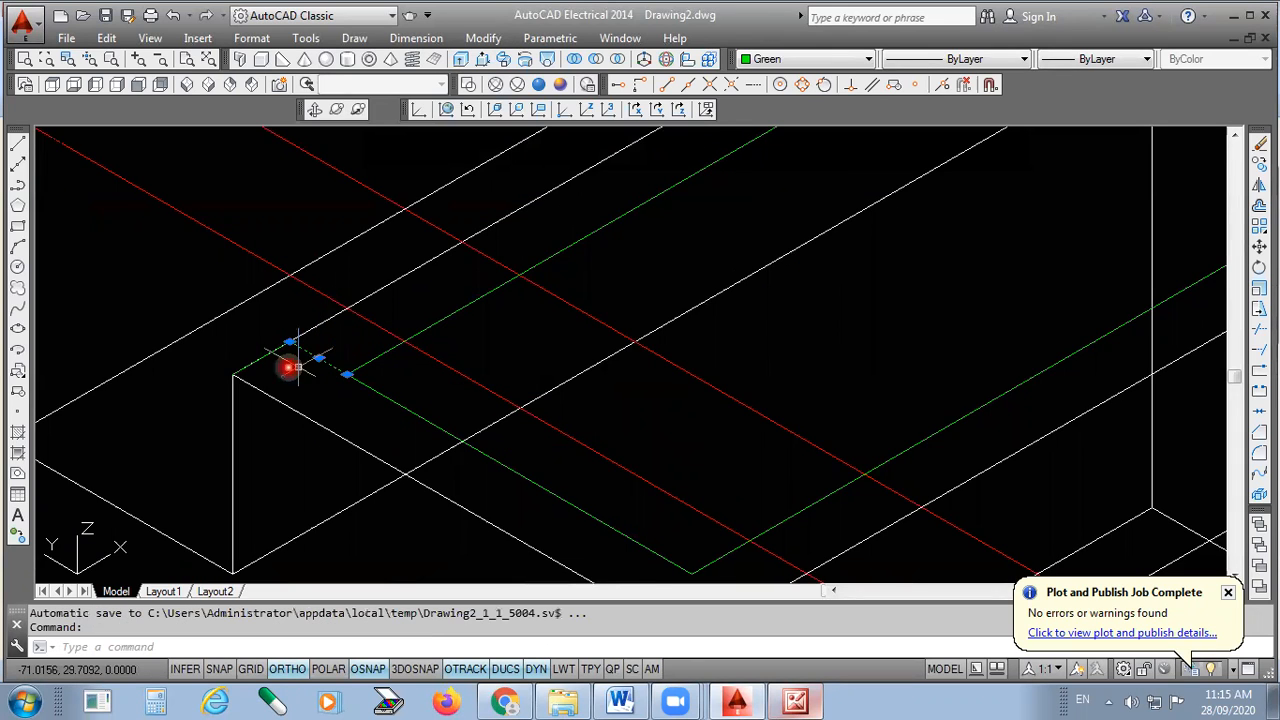
key("Delete")
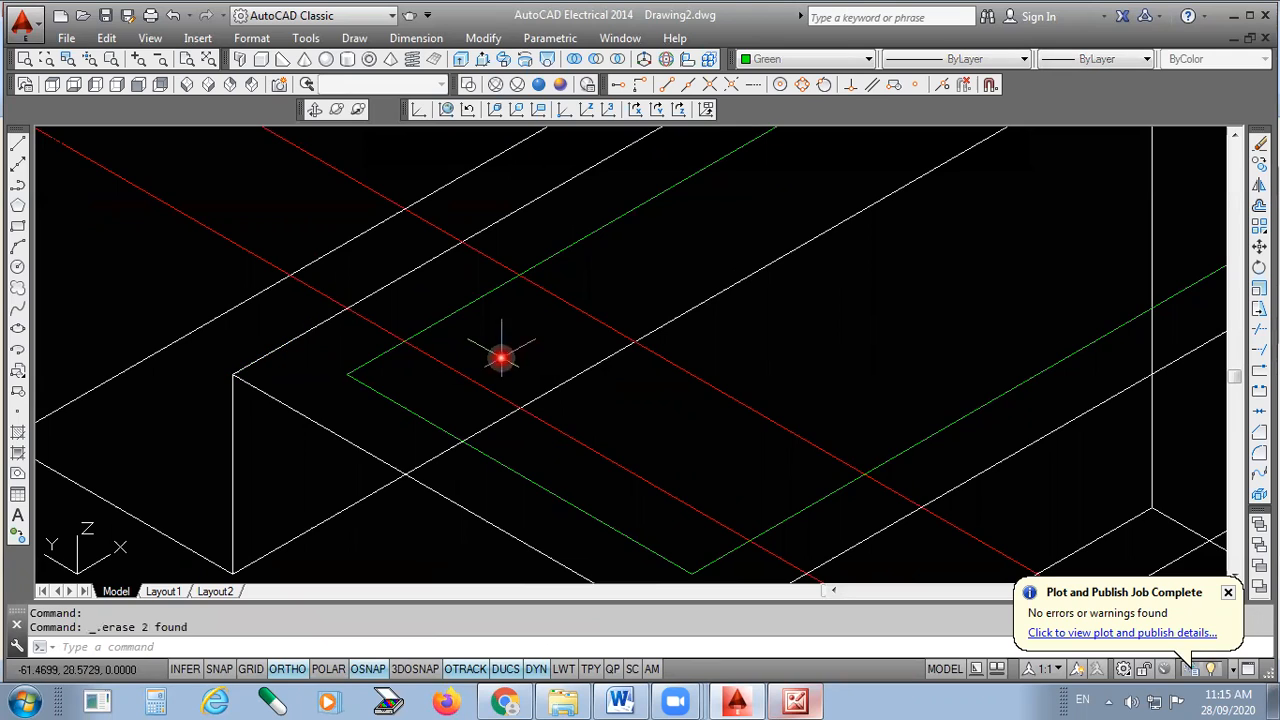
scroll(390, 405, "down", 2)
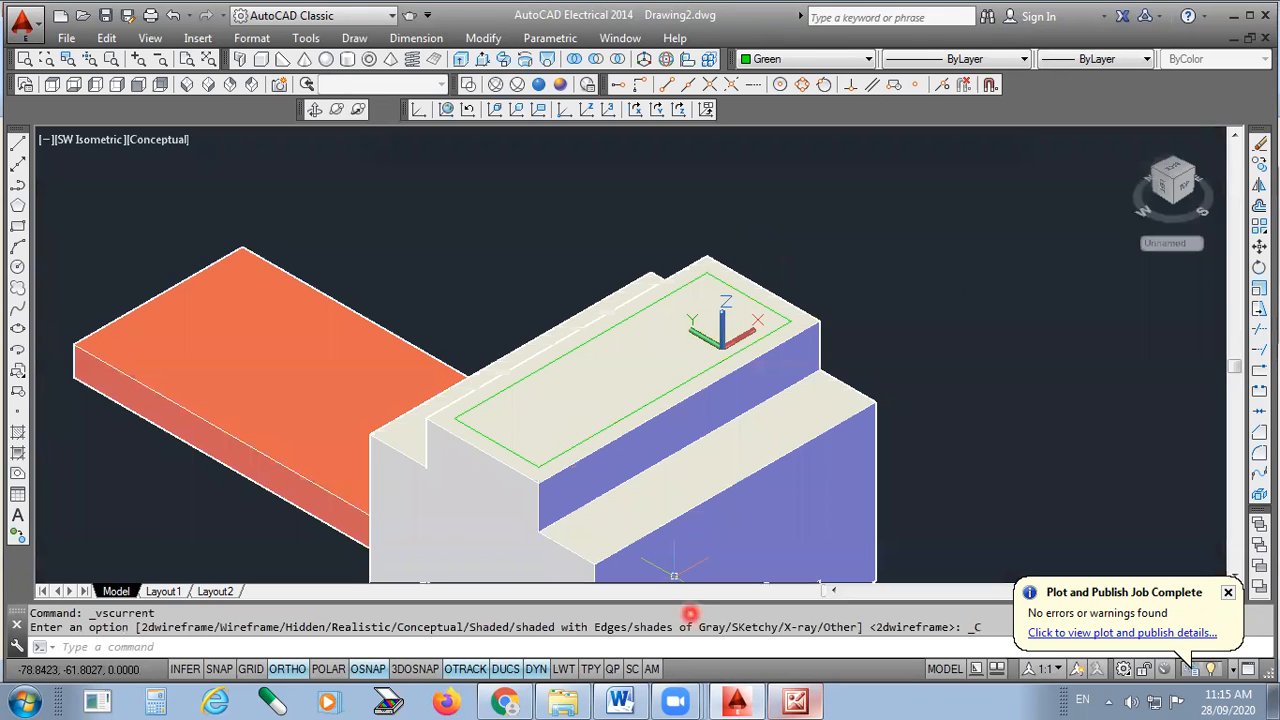
left_click(796, 702)
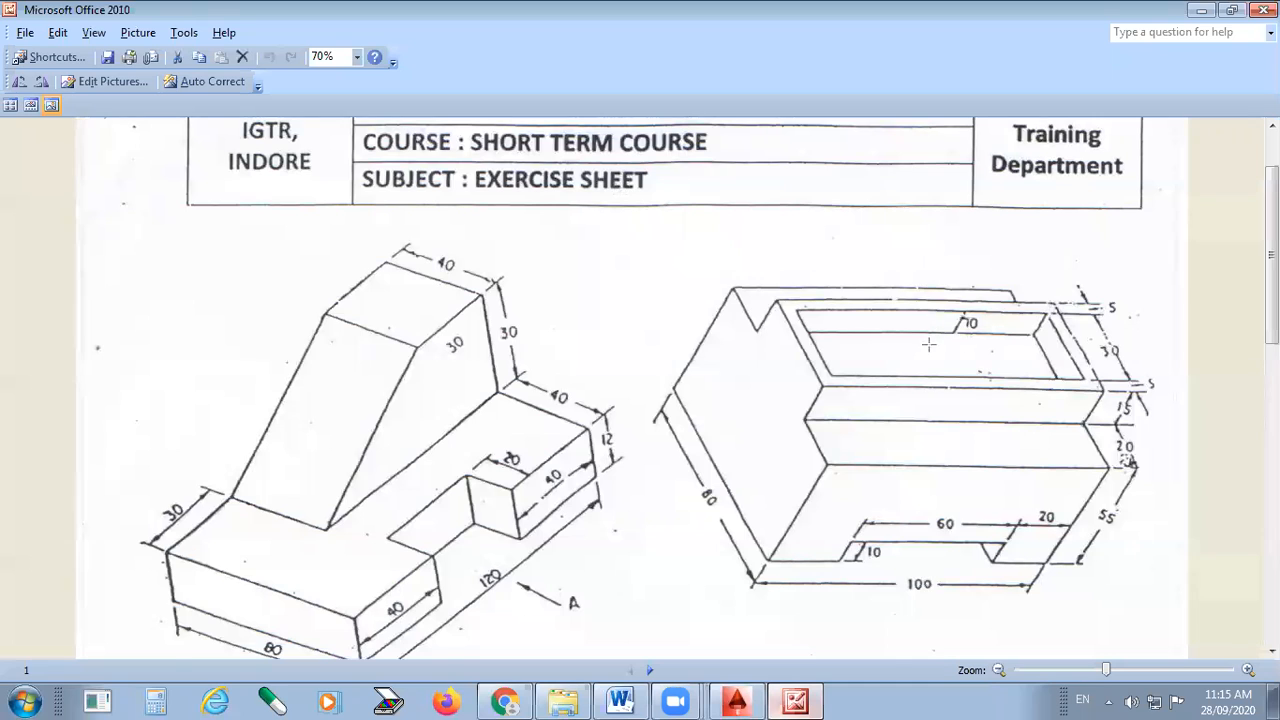
scroll(975, 345, "up", 1)
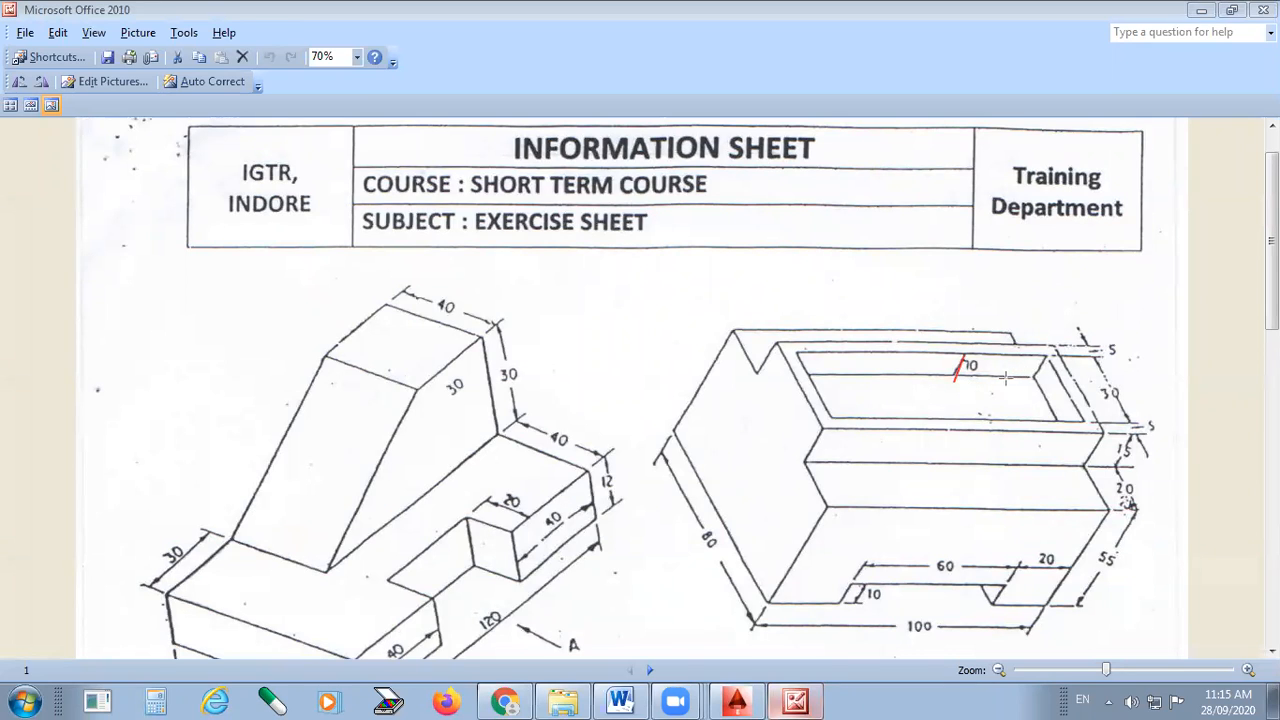
mouse_move(969, 377)
left_mouse_down()
mouse_move(999, 370)
mouse_move(808, 372)
mouse_move(846, 418)
mouse_move(1058, 418)
mouse_move(1033, 376)
left_mouse_up()
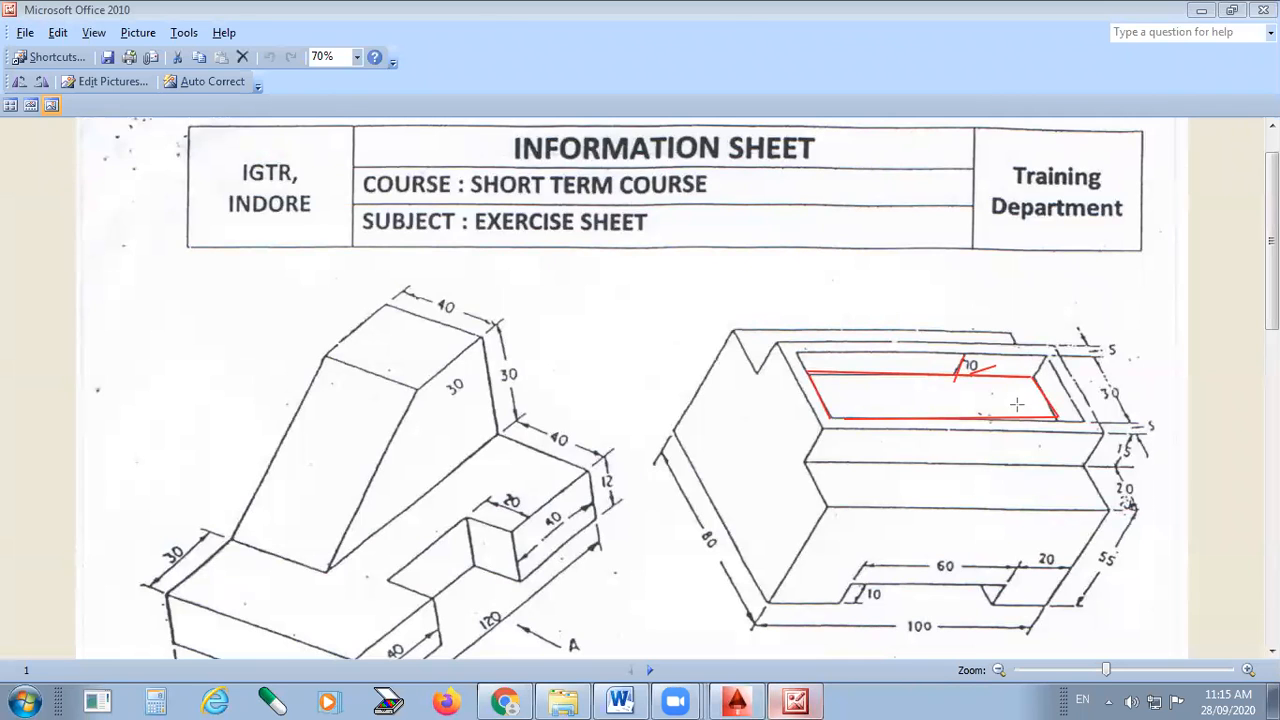
left_click_drag(859, 322, 859, 380)
left_click_drag(903, 295, 895, 388)
left_click_drag(923, 330, 924, 392)
left_click_drag(984, 323, 980, 400)
mouse_move(1035, 312)
left_mouse_down()
mouse_move(1025, 390)
mouse_move(994, 394)
left_mouse_up()
left_click_drag(953, 356, 934, 386)
left_click_drag(919, 331, 914, 393)
left_click(896, 414)
key("ctrl+z")
key("ctrl+z")
key("ctrl+z")
key("ctrl+z")
key("ctrl+z")
key("ctrl+z")
key("ctrl+z")
key("ctrl+z")
key("ctrl+z")
key("ctrl+z")
key("ctrl+z")
key("ctrl+z")
key("ctrl+z")
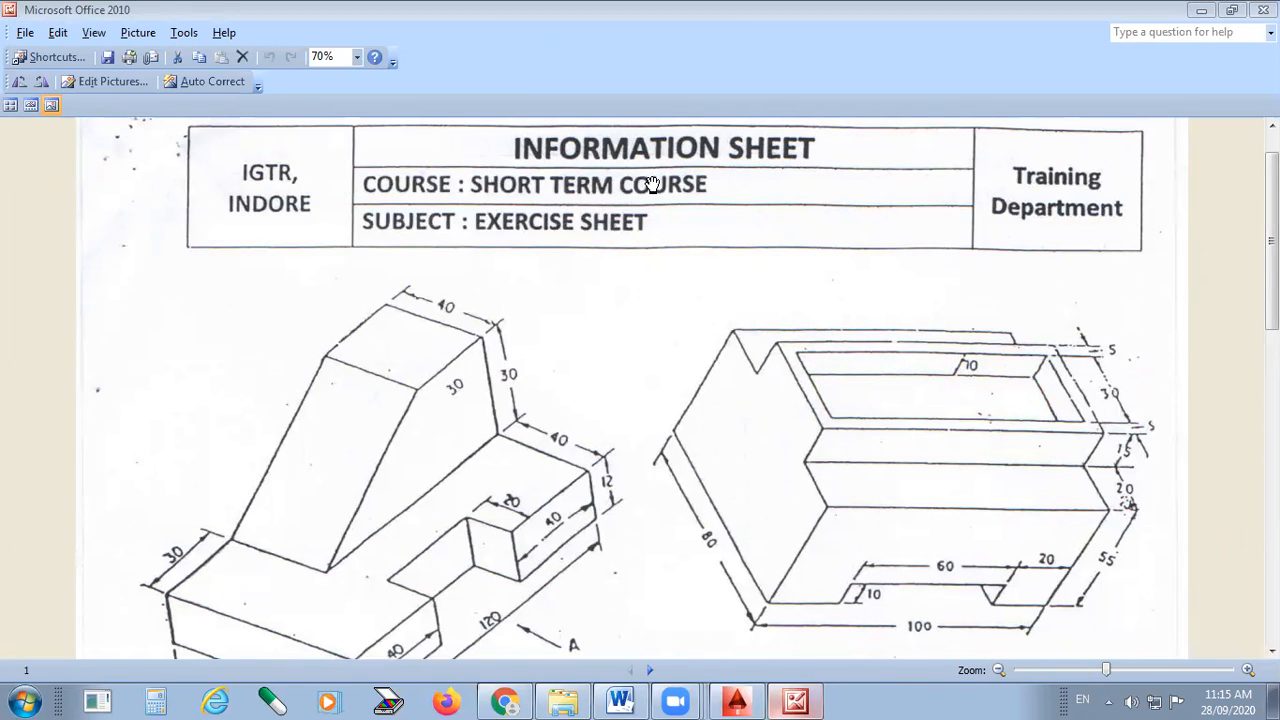
left_click(736, 700)
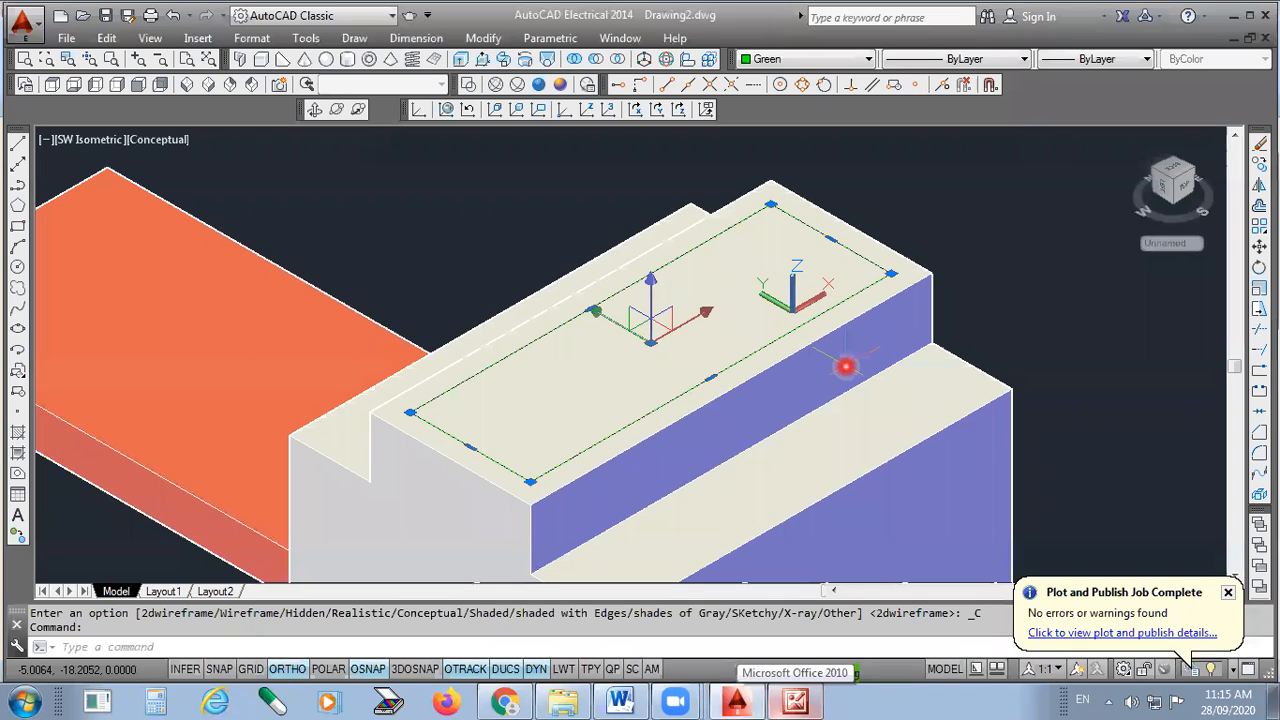
- Deselect the rectangle and return the model to 2D wireframe display
key("Escape")
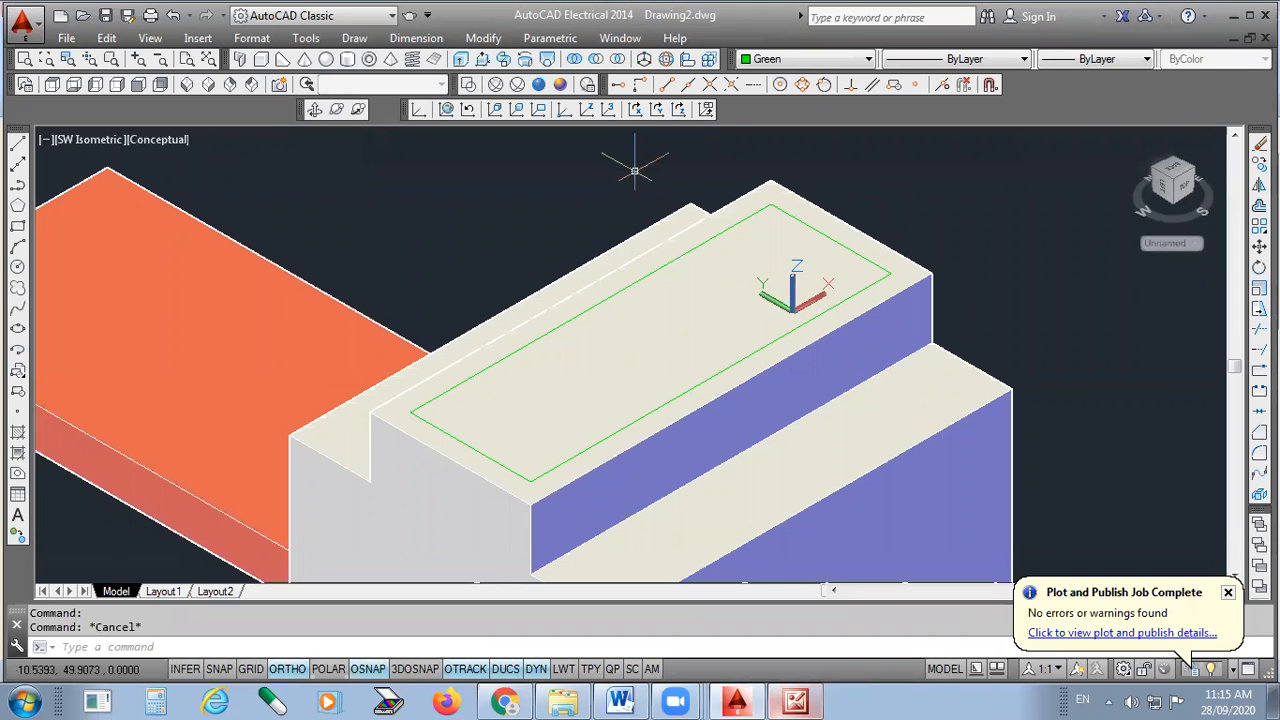
left_click(468, 85)
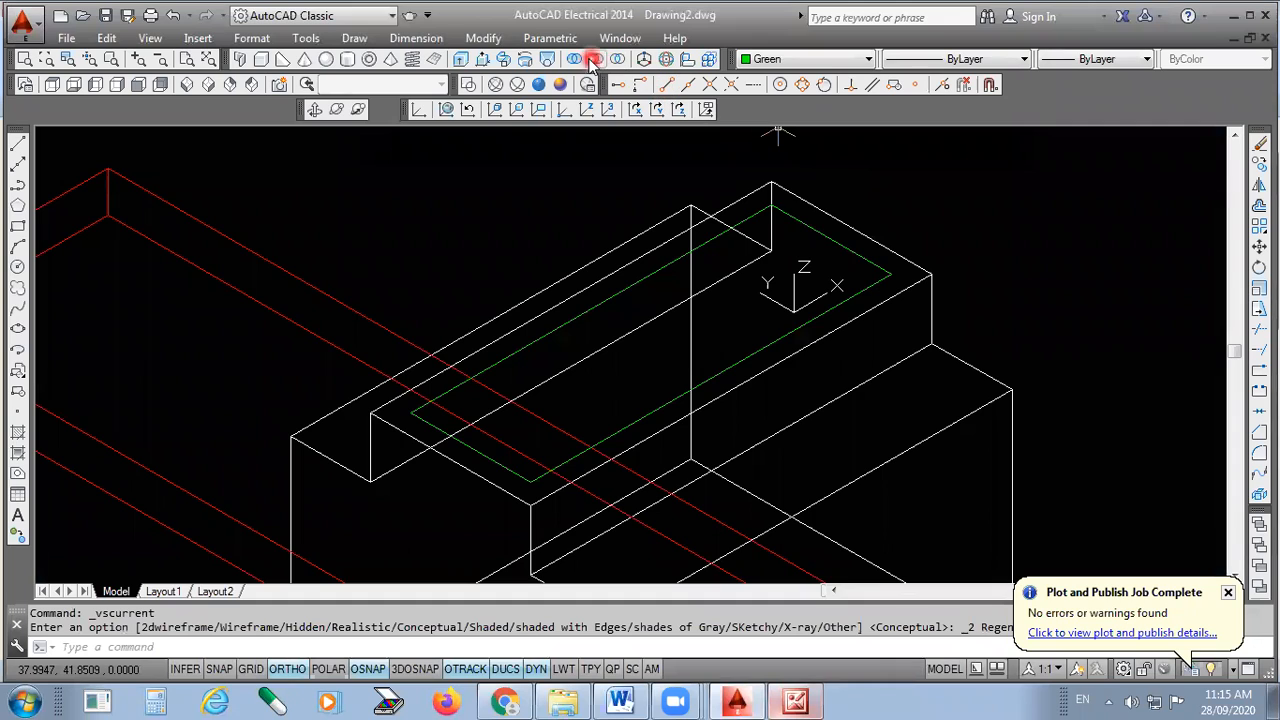
left_click(466, 58)
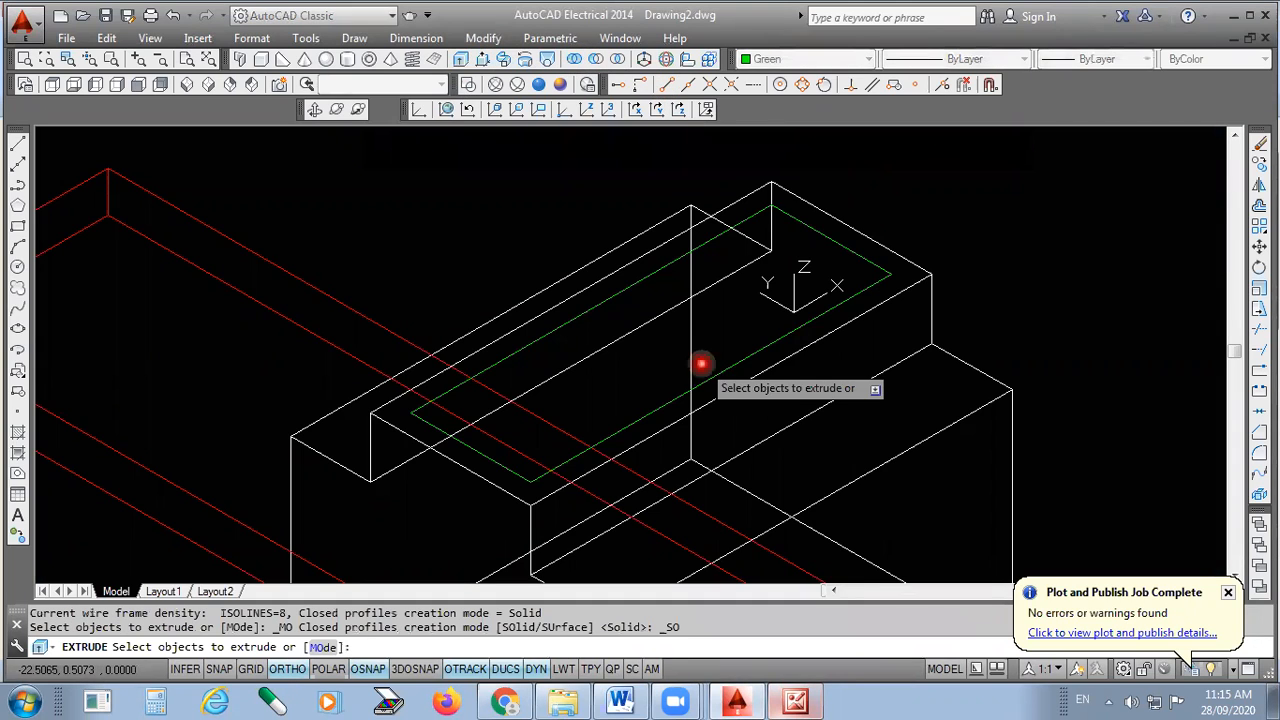
- Extrude the green 90 × 30 rectangle 10 units and shade the model Conceptual
left_click(702, 366)
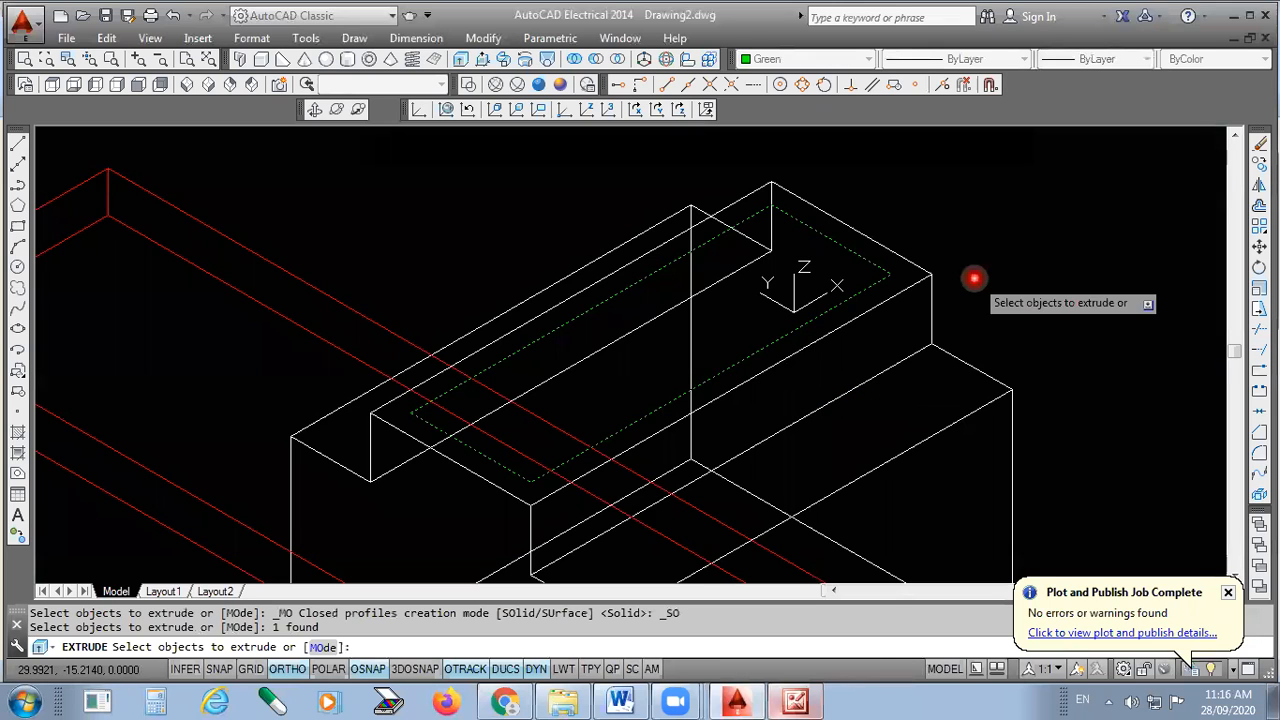
key("Return")
scroll(830, 260, "down", 2)
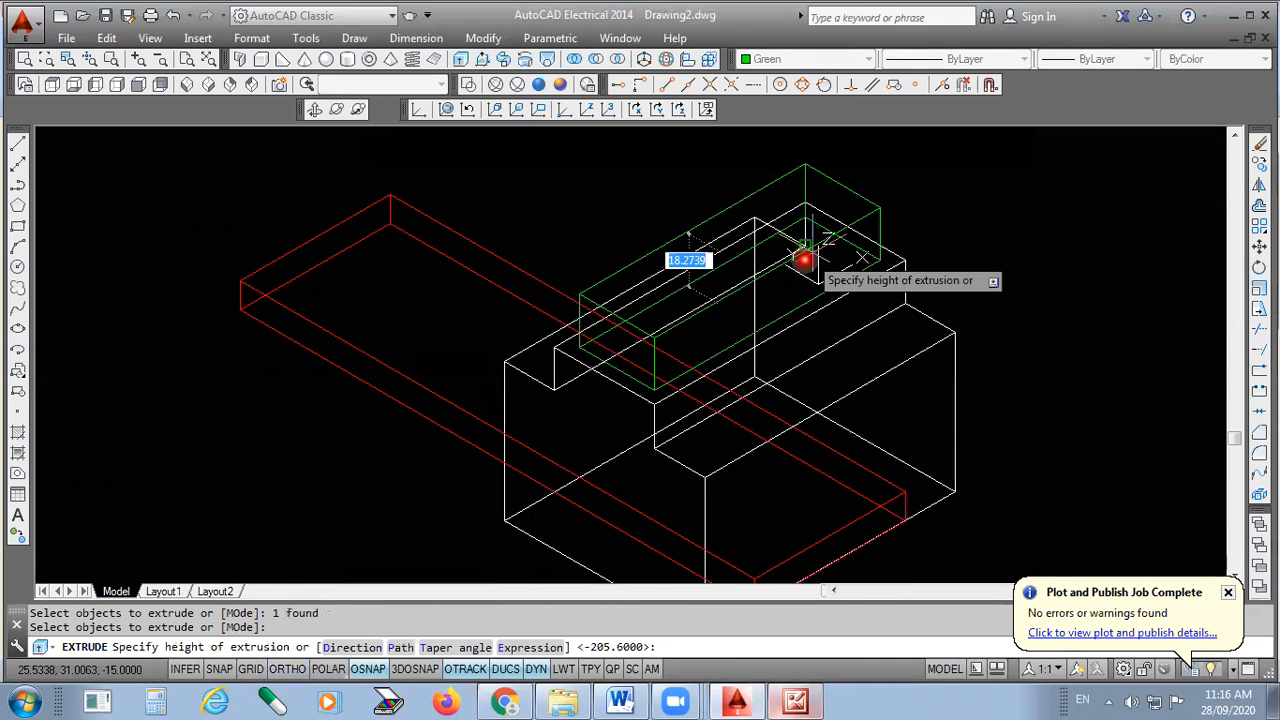
scroll(752, 357, "down", 3)
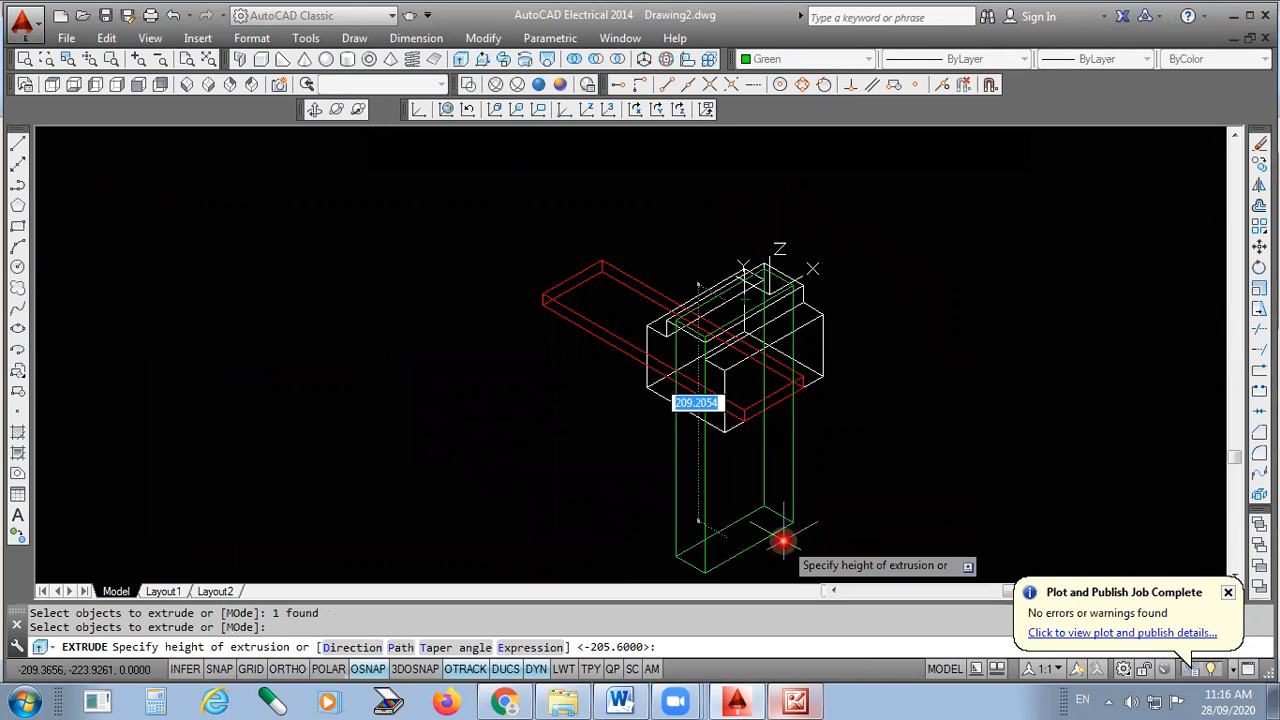
type("10")
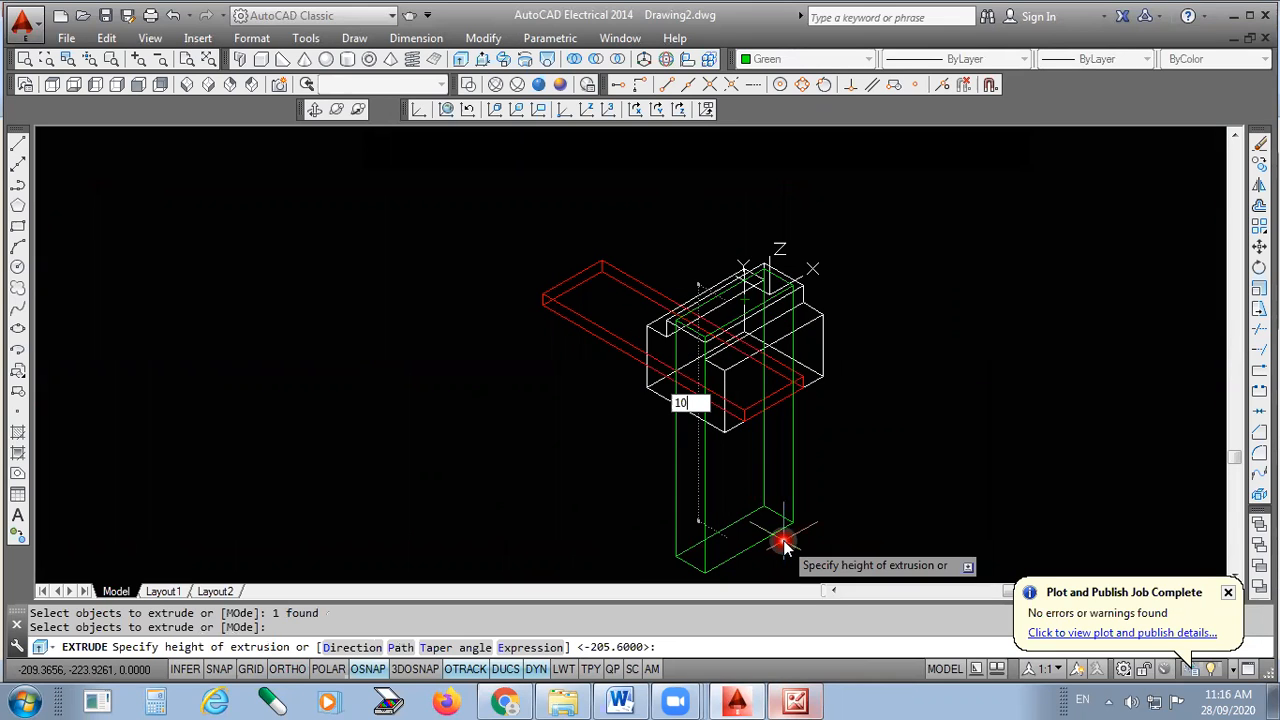
key("Return")
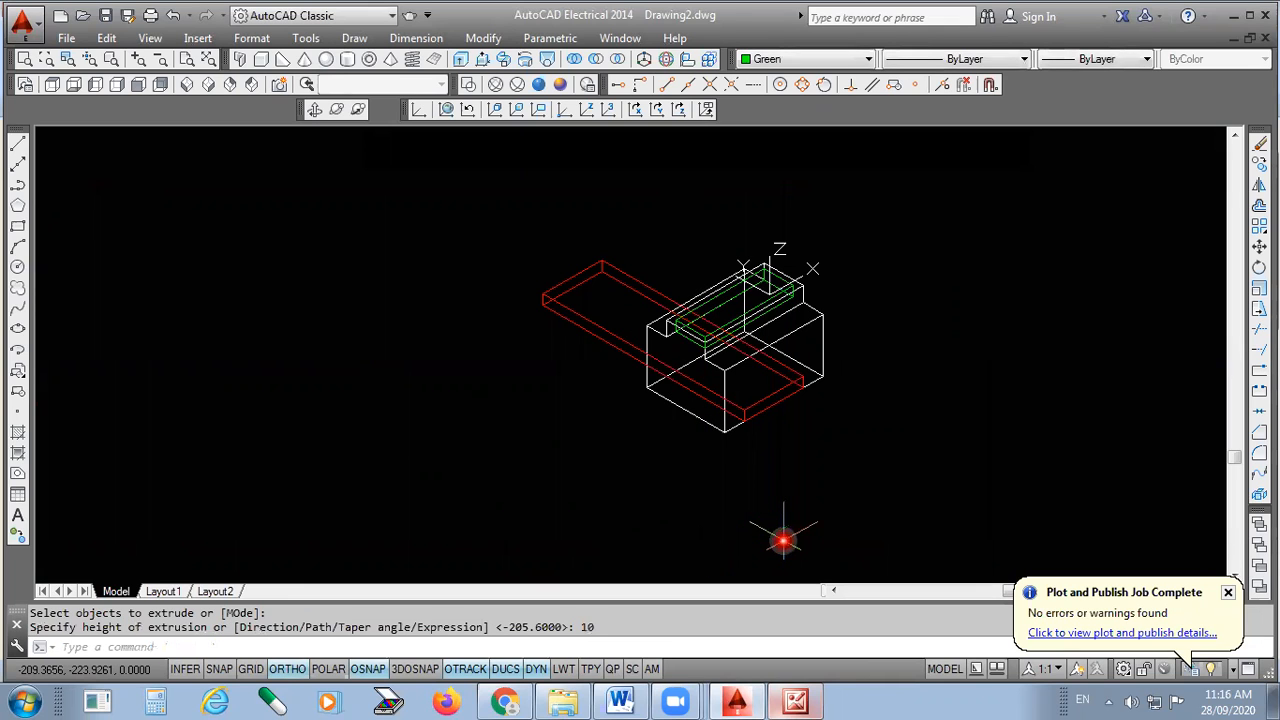
scroll(771, 287, "up", 2)
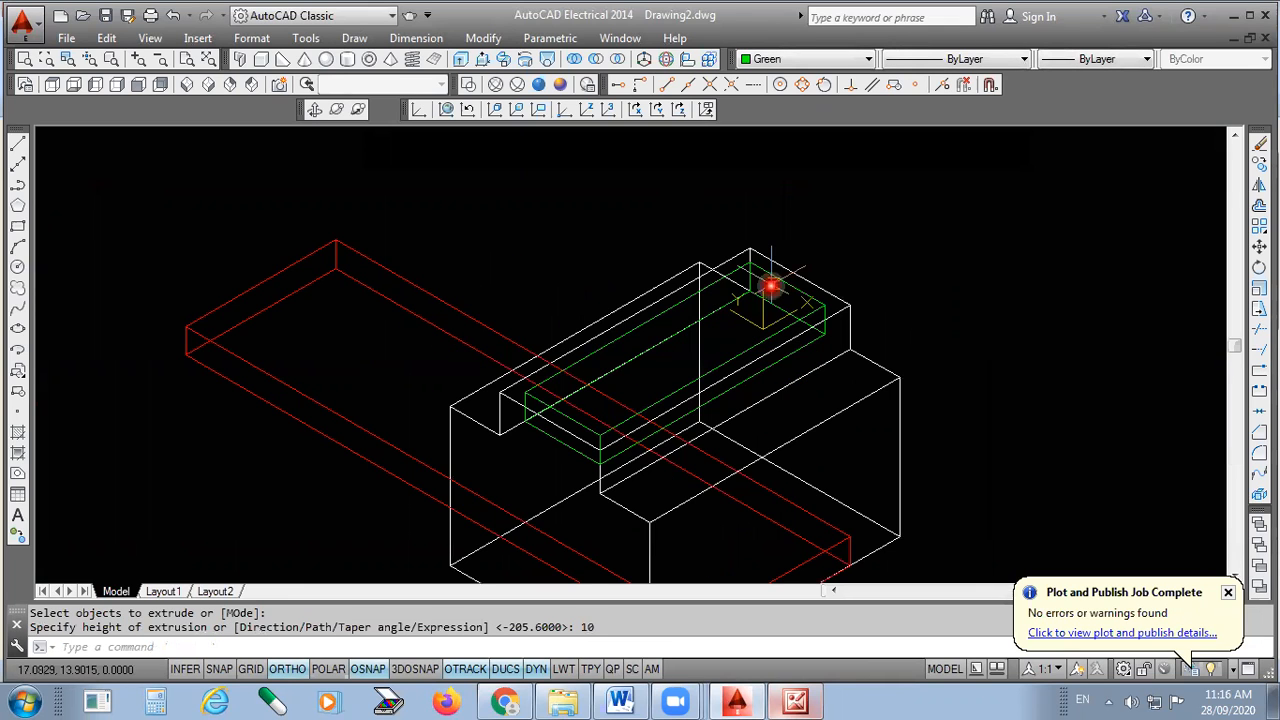
scroll(578, 438, "up", 1)
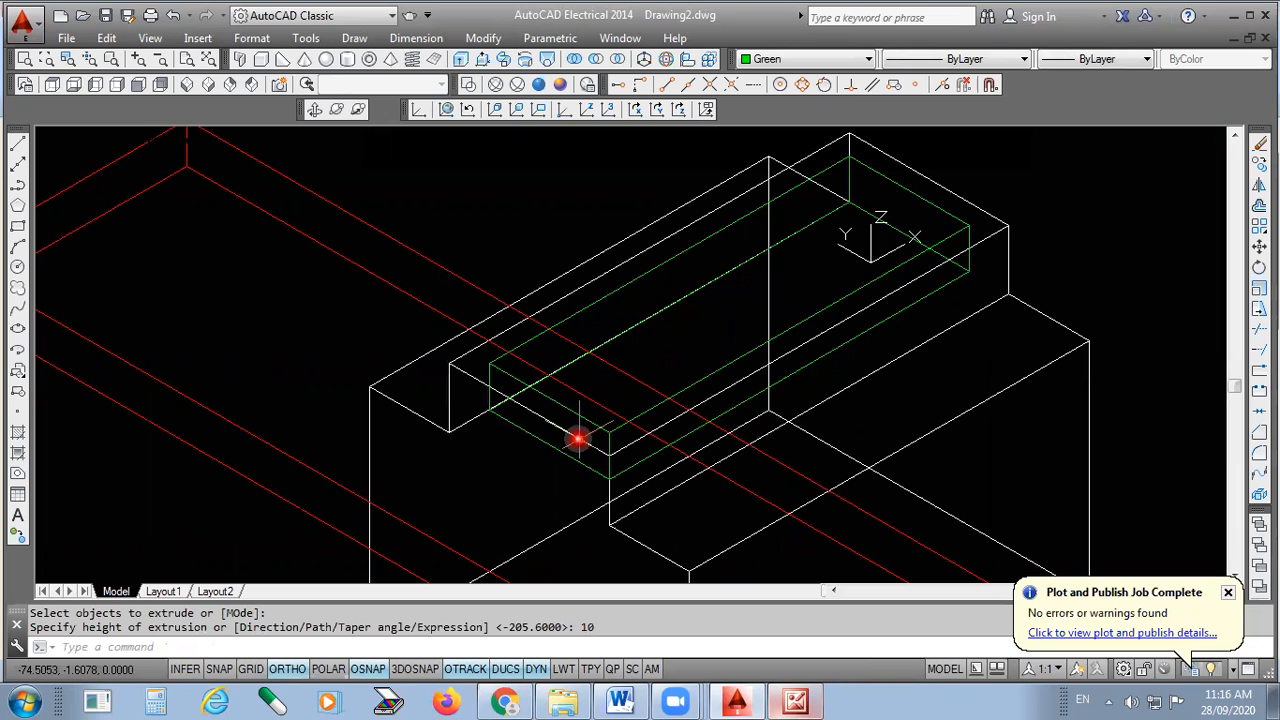
left_click(562, 86)
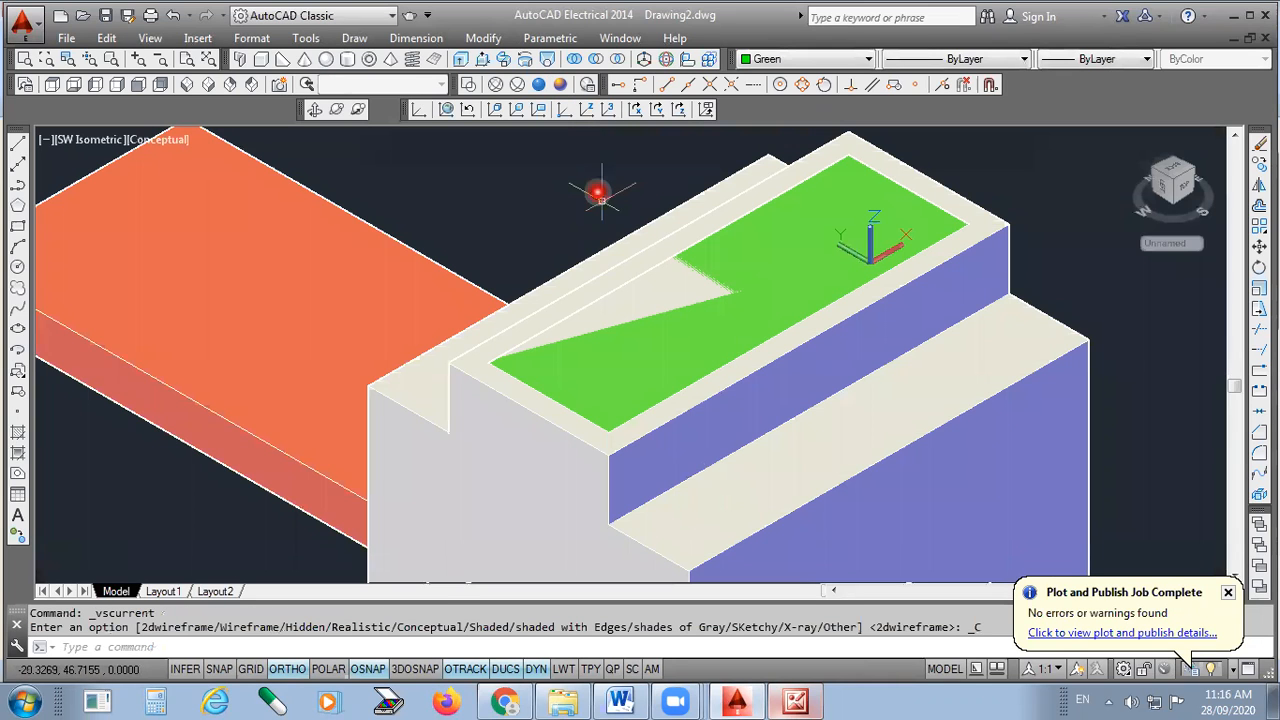
- Orbit the model to a new viewing angle and show it as 2D wireframe
left_click(314, 112)
left_click_drag(560, 340, 594, 394)
left_click_drag(669, 486, 766, 403)
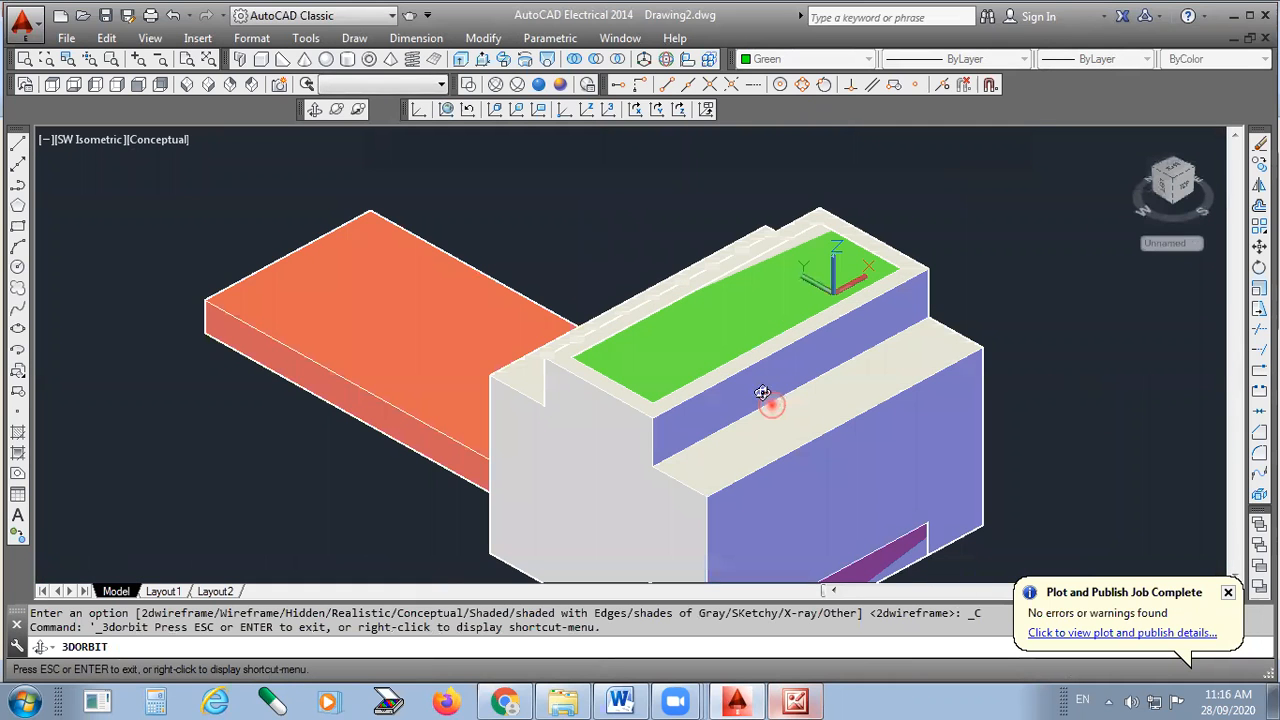
right_click(1000, 285)
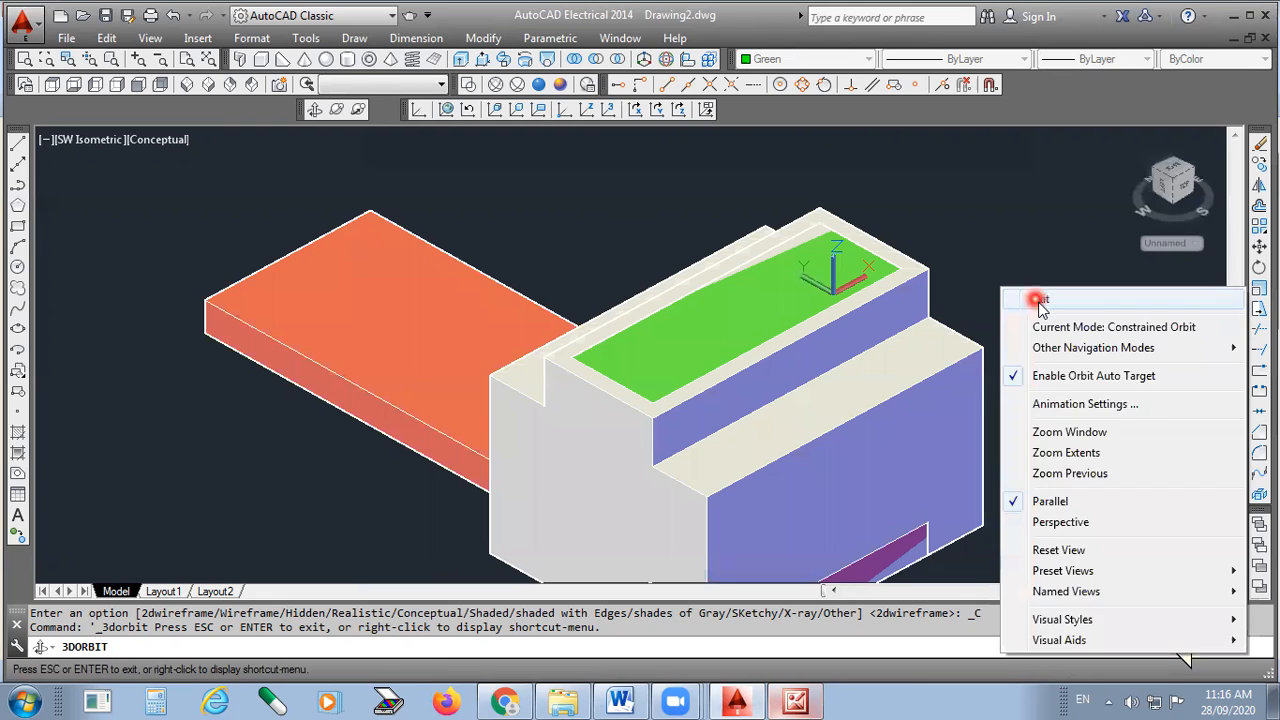
left_click(1037, 297)
scroll(472, 402, "down", 4)
scroll(523, 423, "up", 3)
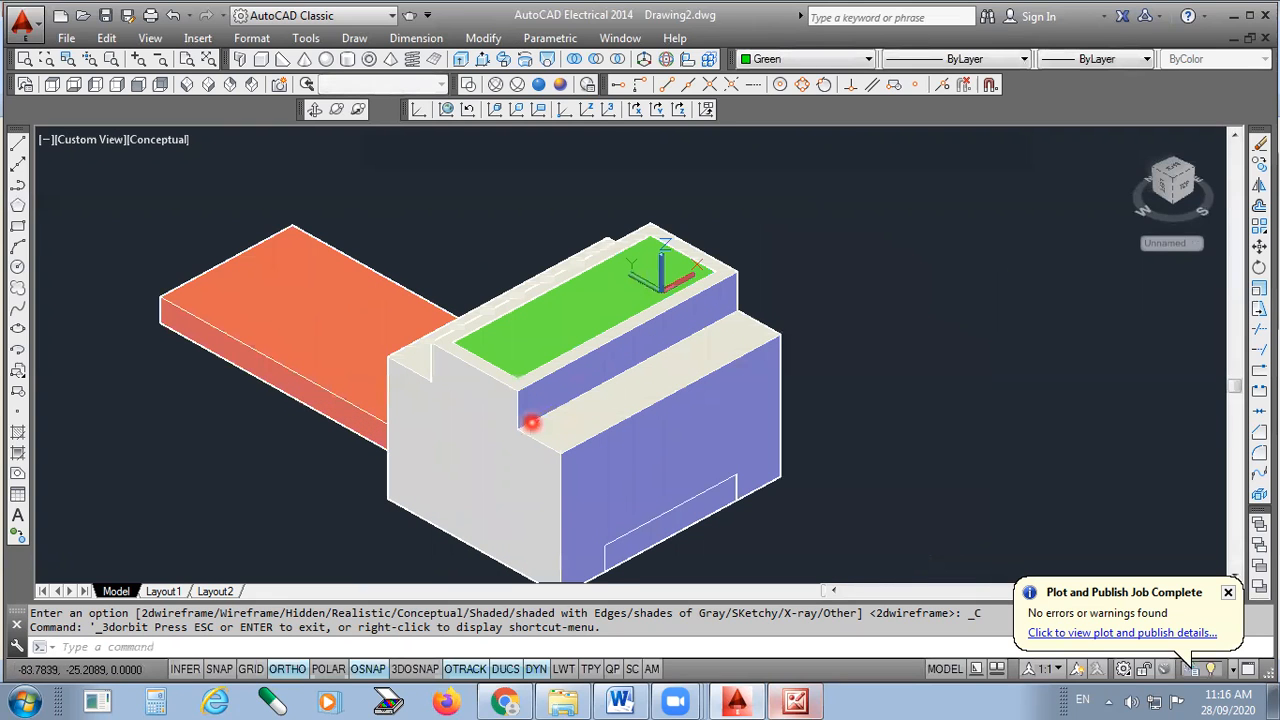
left_click(467, 84)
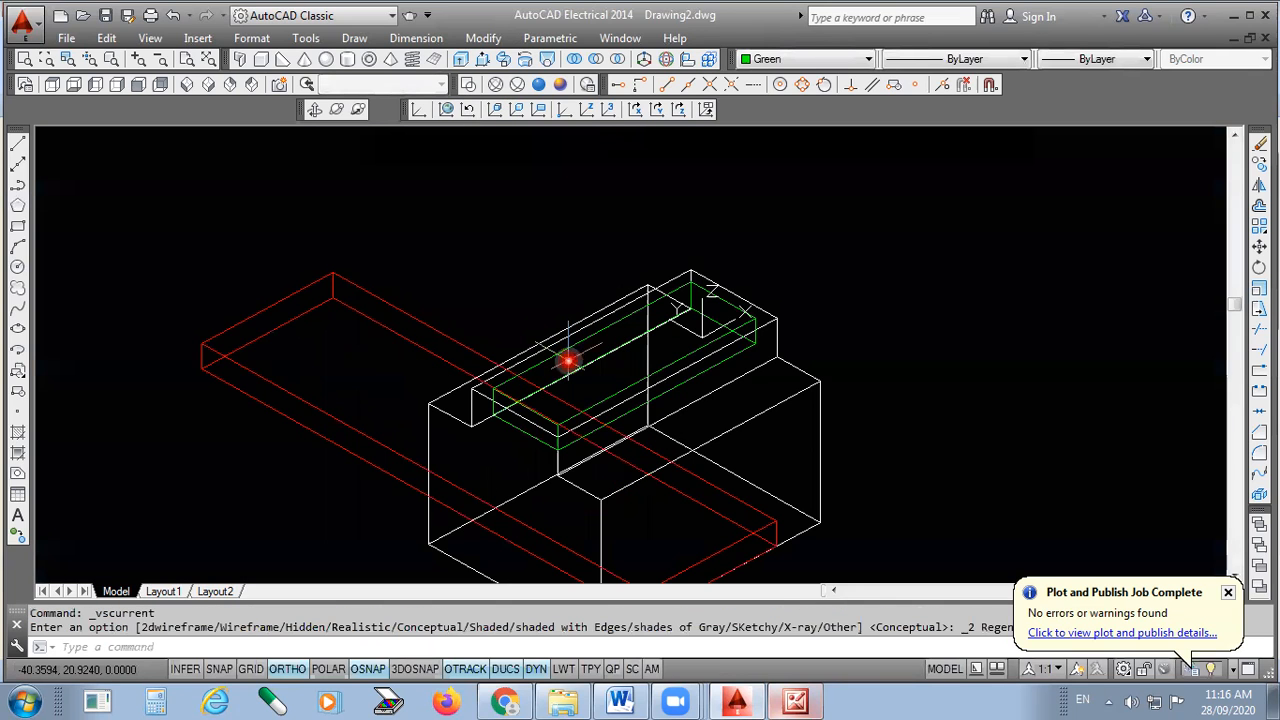
- Colour the main block Magenta and shade the model in Conceptual style
left_click(564, 350)
left_click(434, 326)
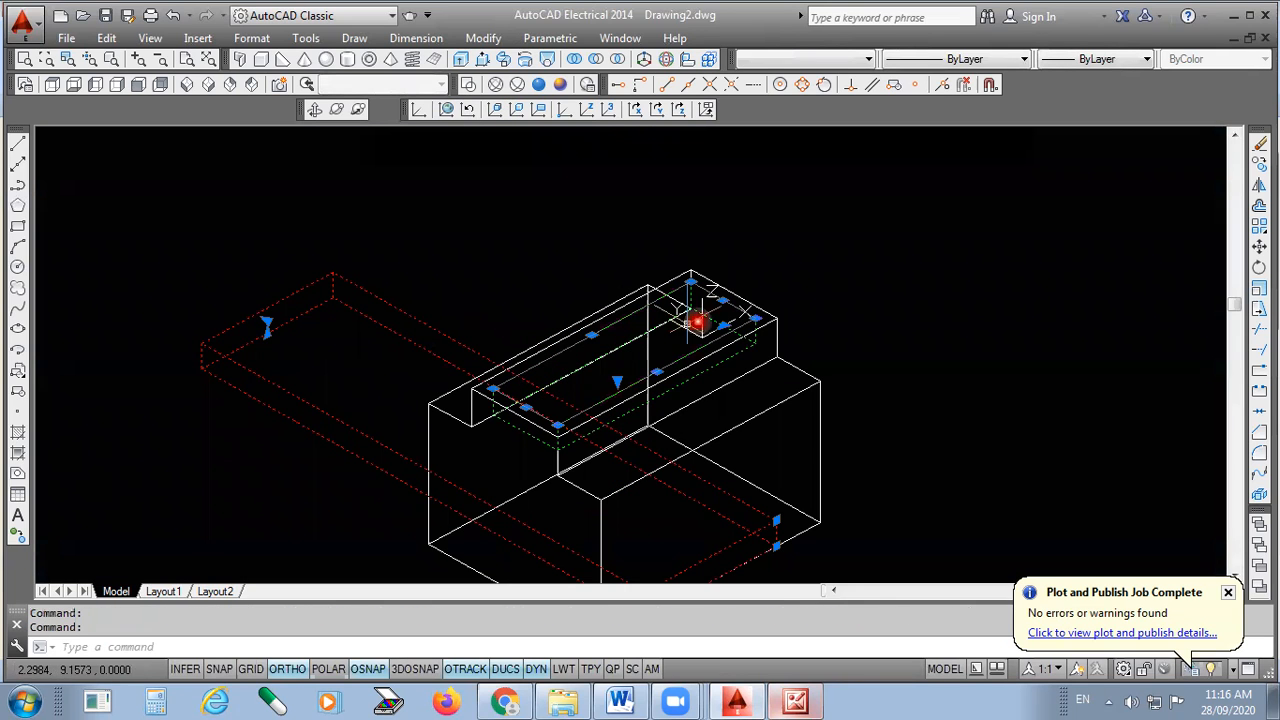
key("Escape")
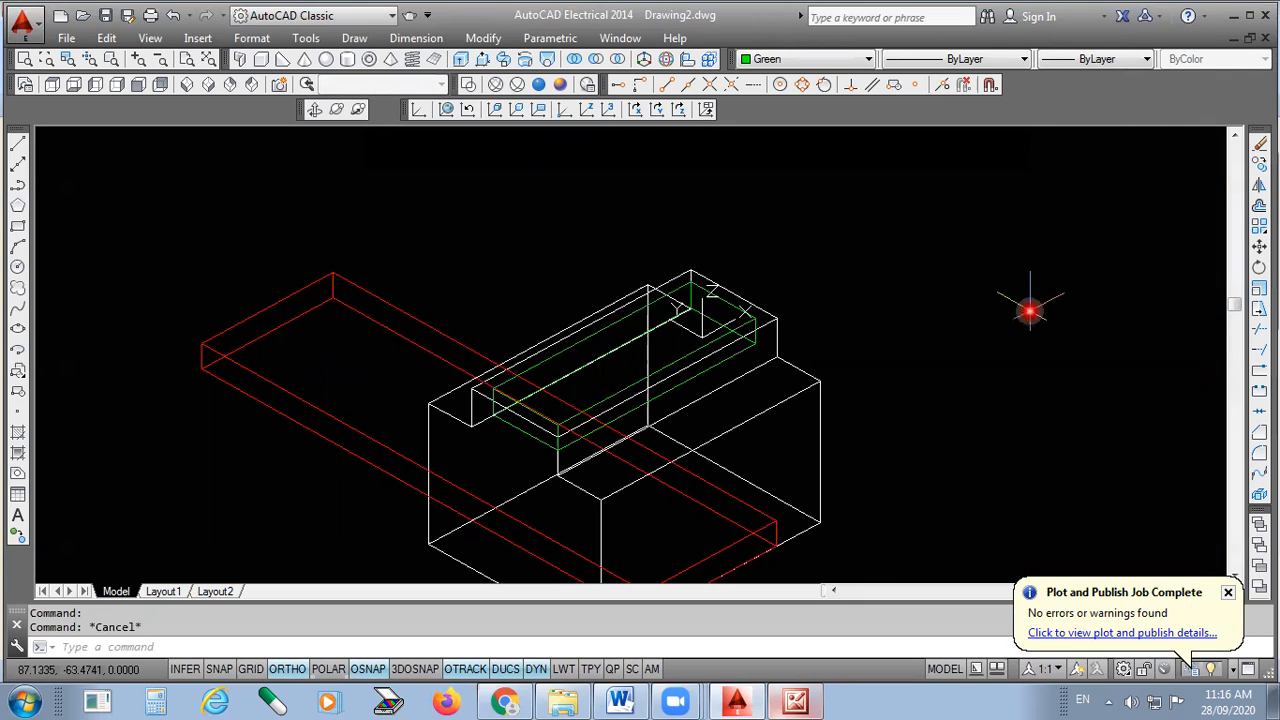
left_click(810, 387)
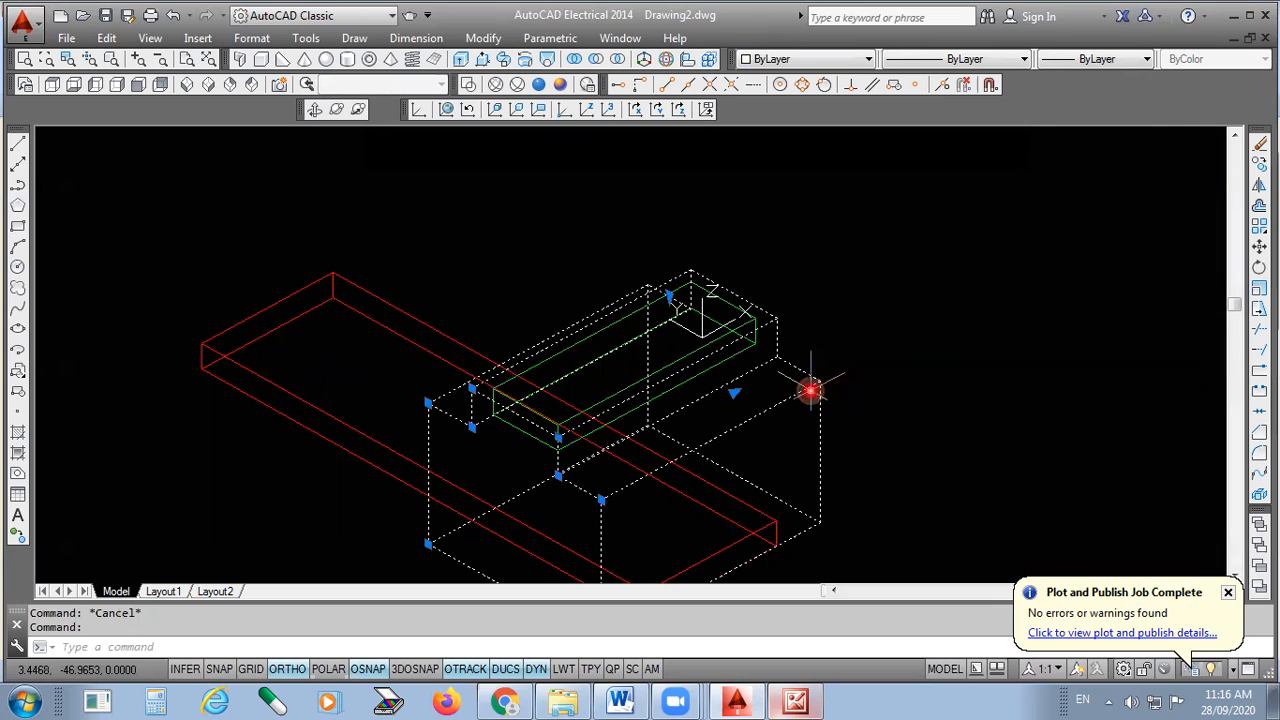
left_click(768, 58)
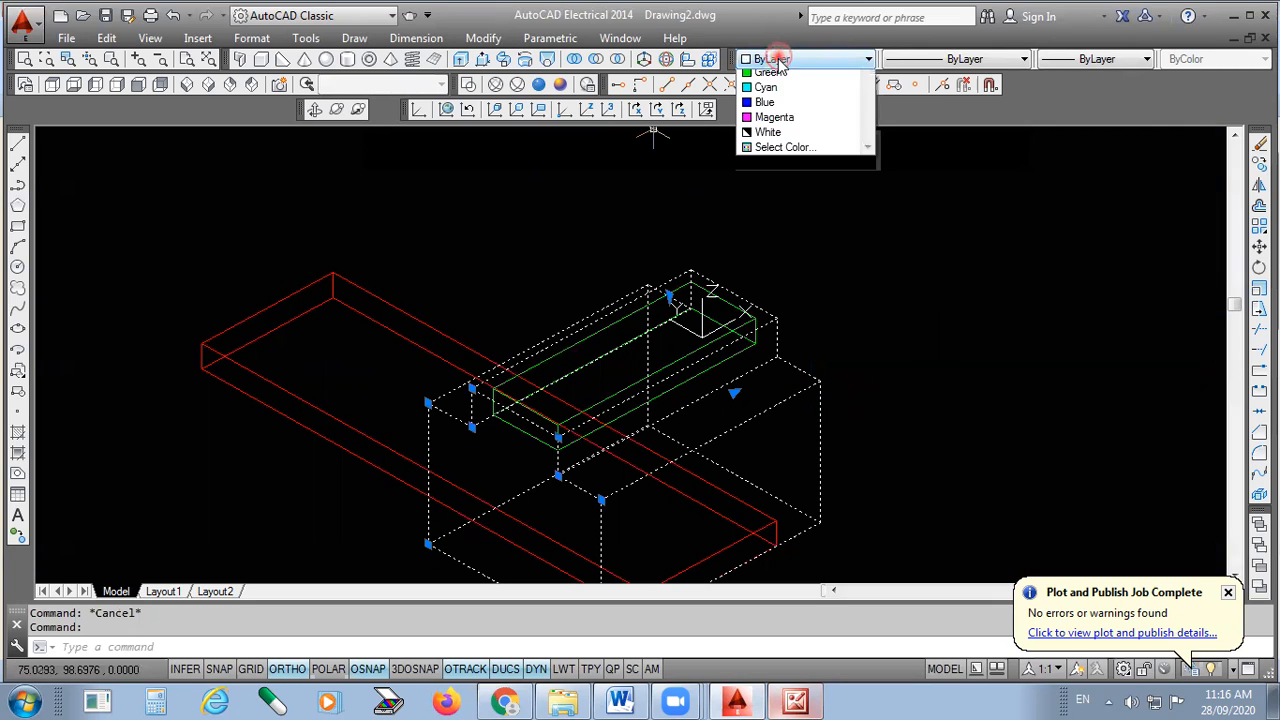
left_click(772, 182)
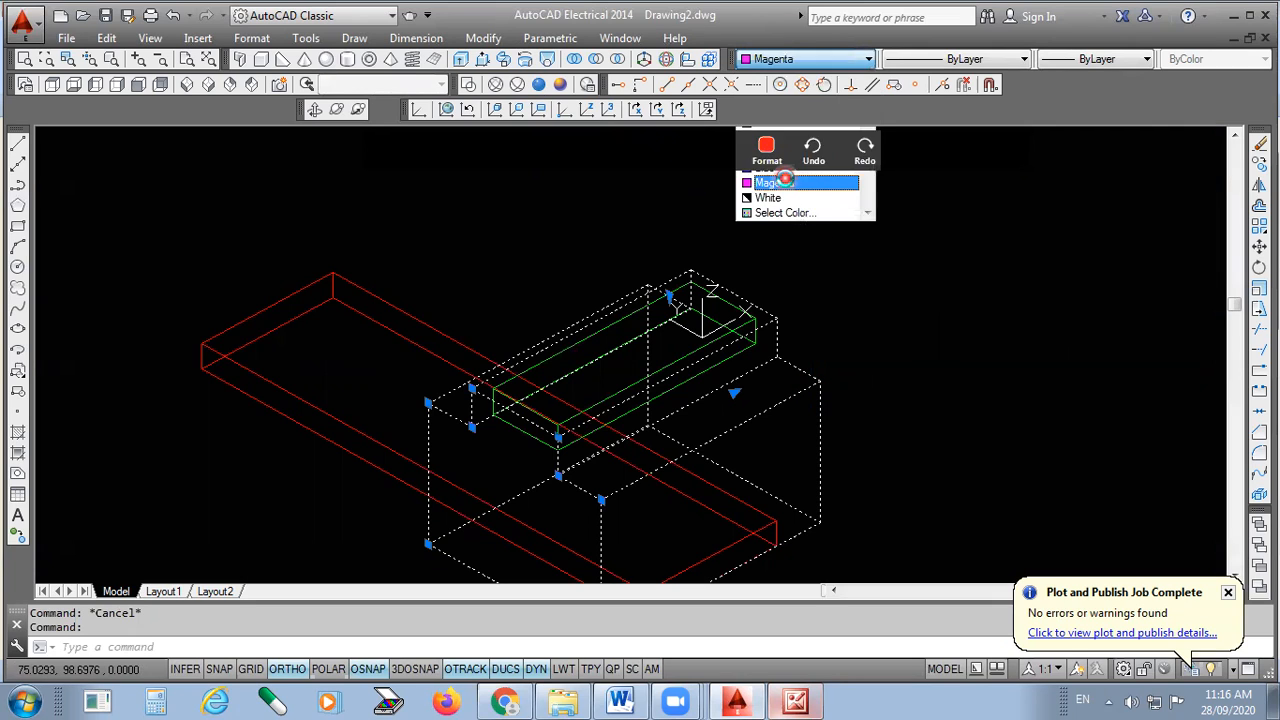
left_click(560, 85)
scroll(631, 520, "up", 2)
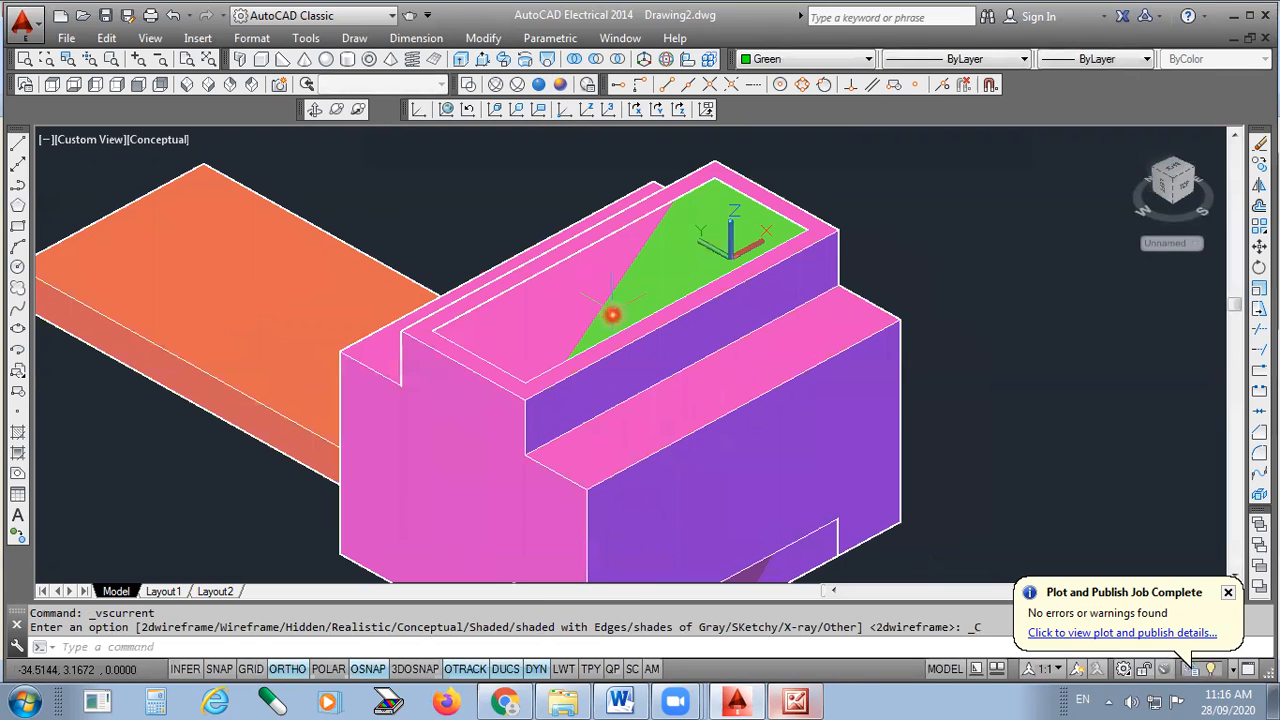
- Return the model to 2D wireframe and start subtracting solids from the main block
scroll(623, 360, "up", 2)
scroll(623, 360, "down", 6)
scroll(681, 307, "up", 4)
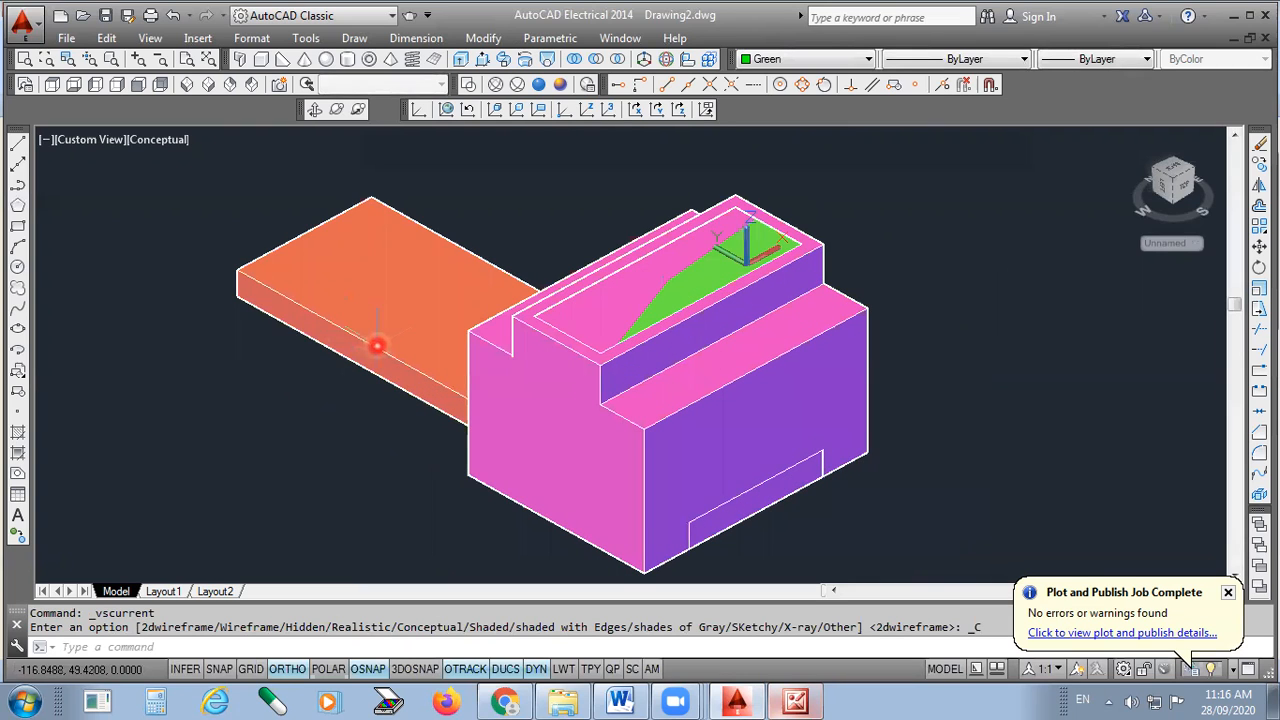
key("Escape")
scroll(683, 327, "down", 2)
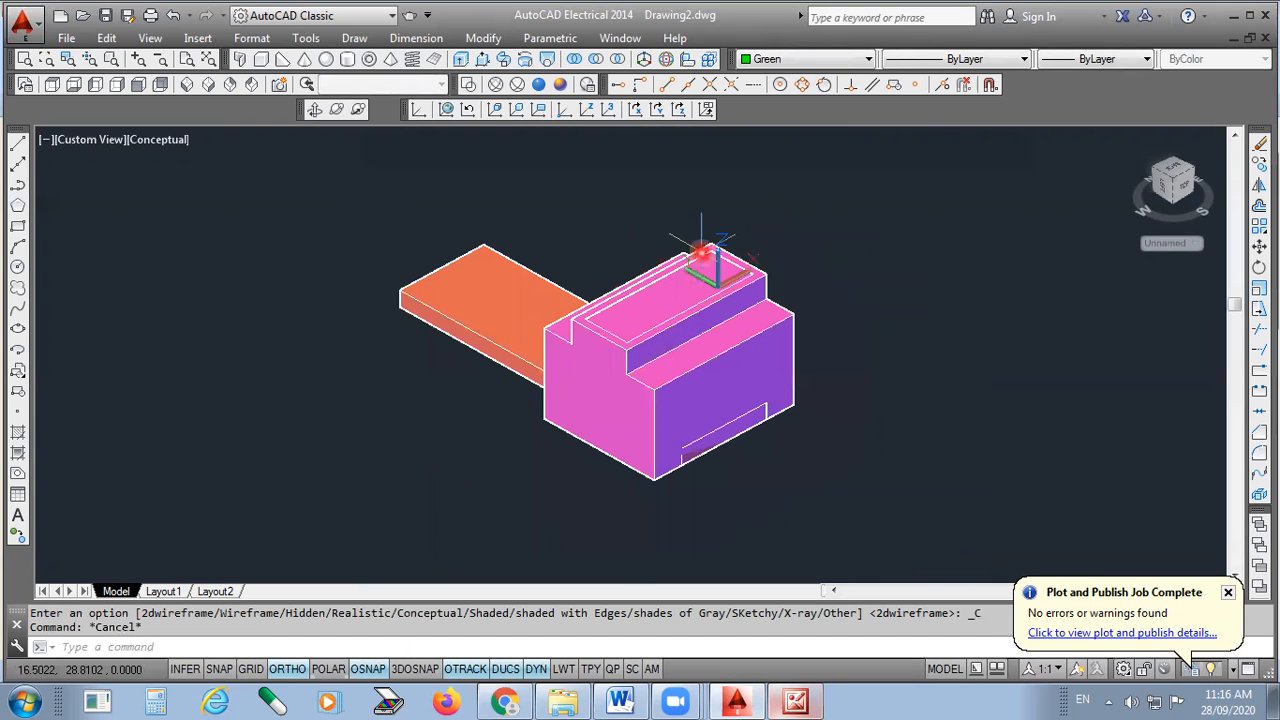
left_click(467, 84)
scroll(688, 331, "up", 2)
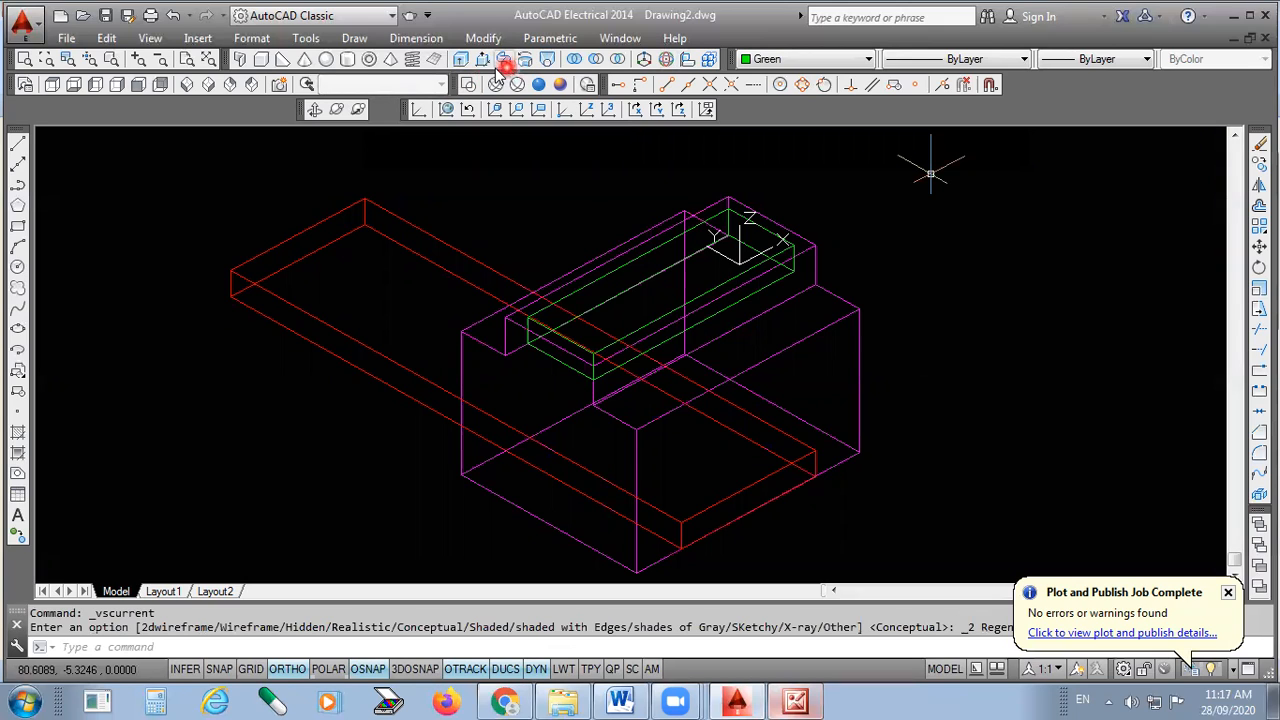
left_click(596, 61)
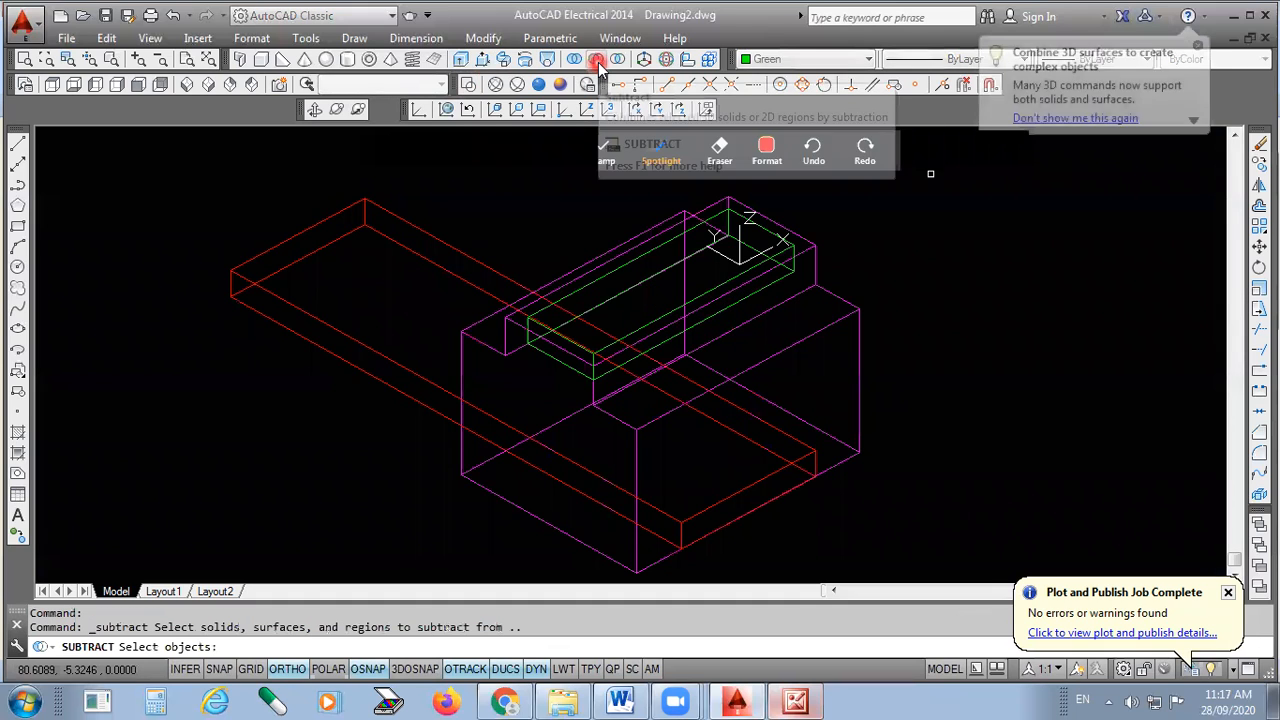
- Subtract the red slot and green pocket solids from the magenta block
left_click(860, 363)
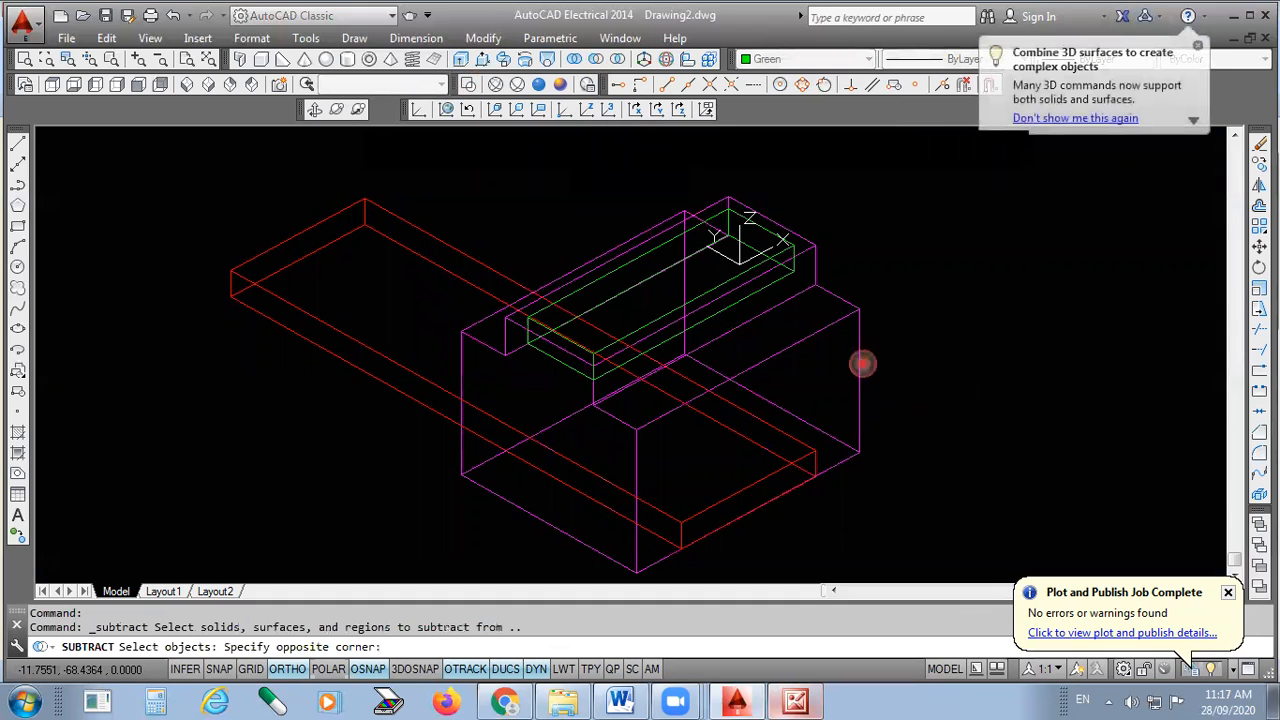
left_click(855, 359)
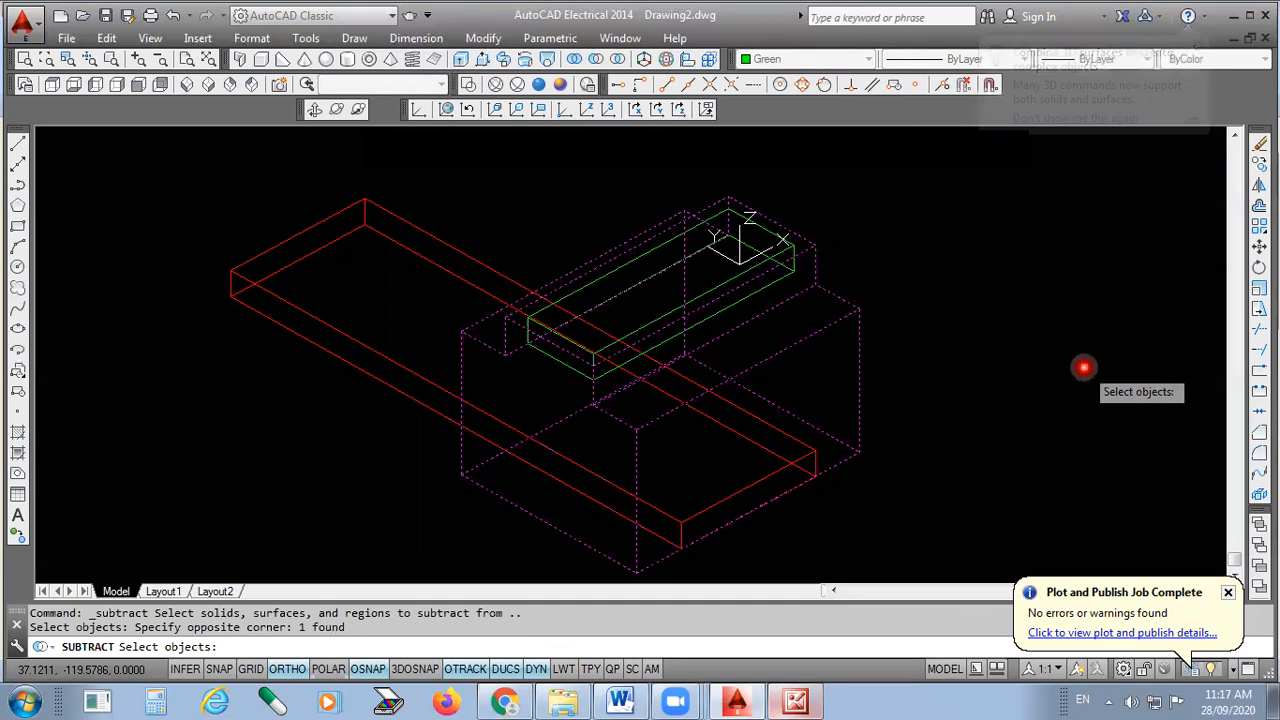
key("Return")
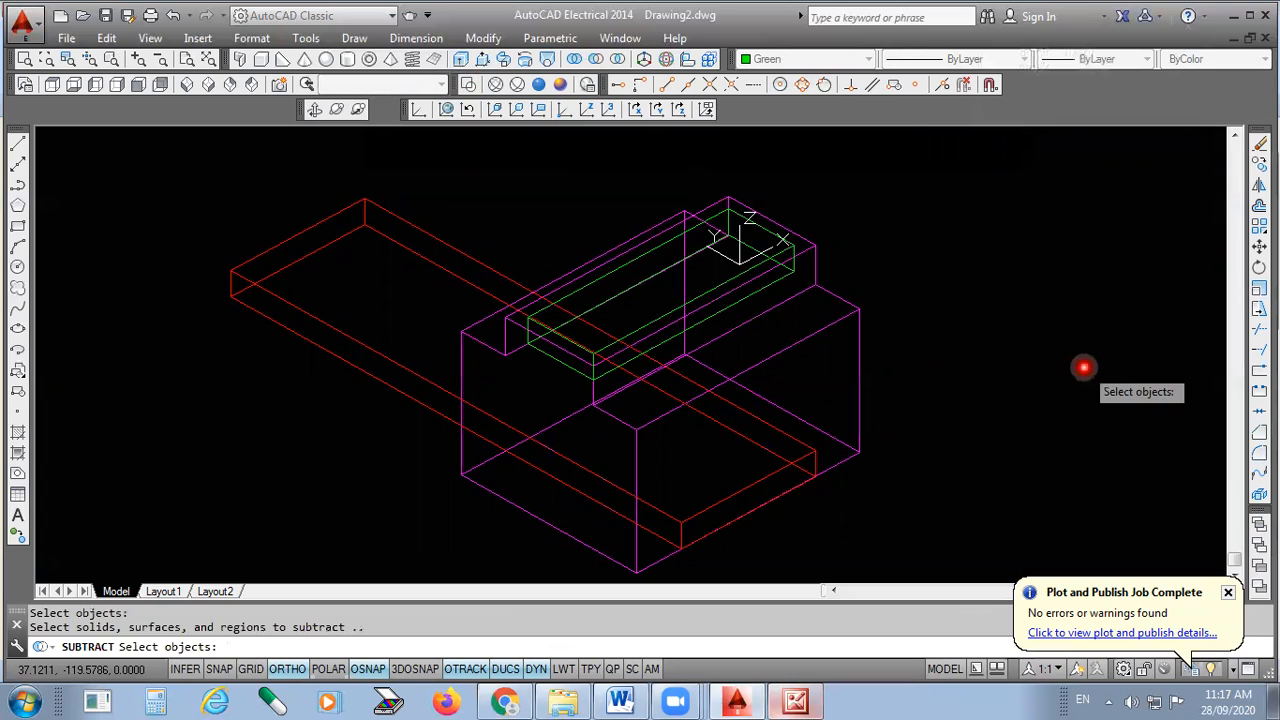
left_click(781, 434)
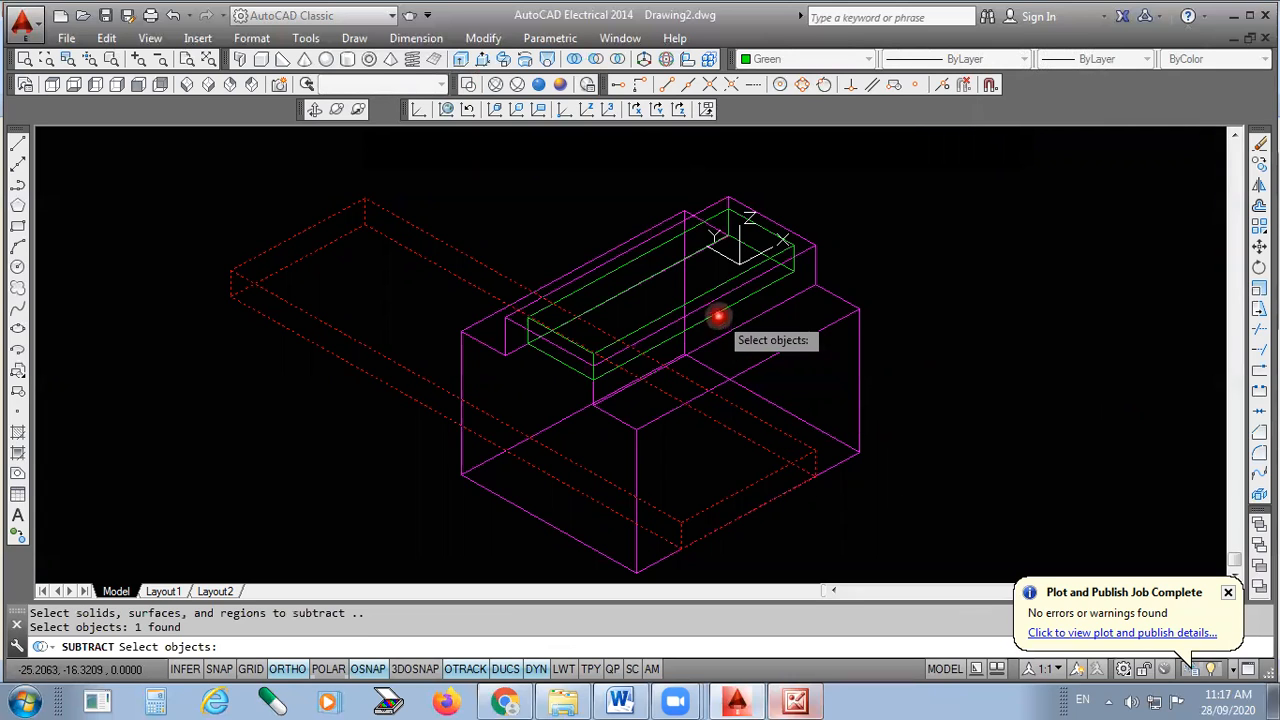
left_click(718, 316)
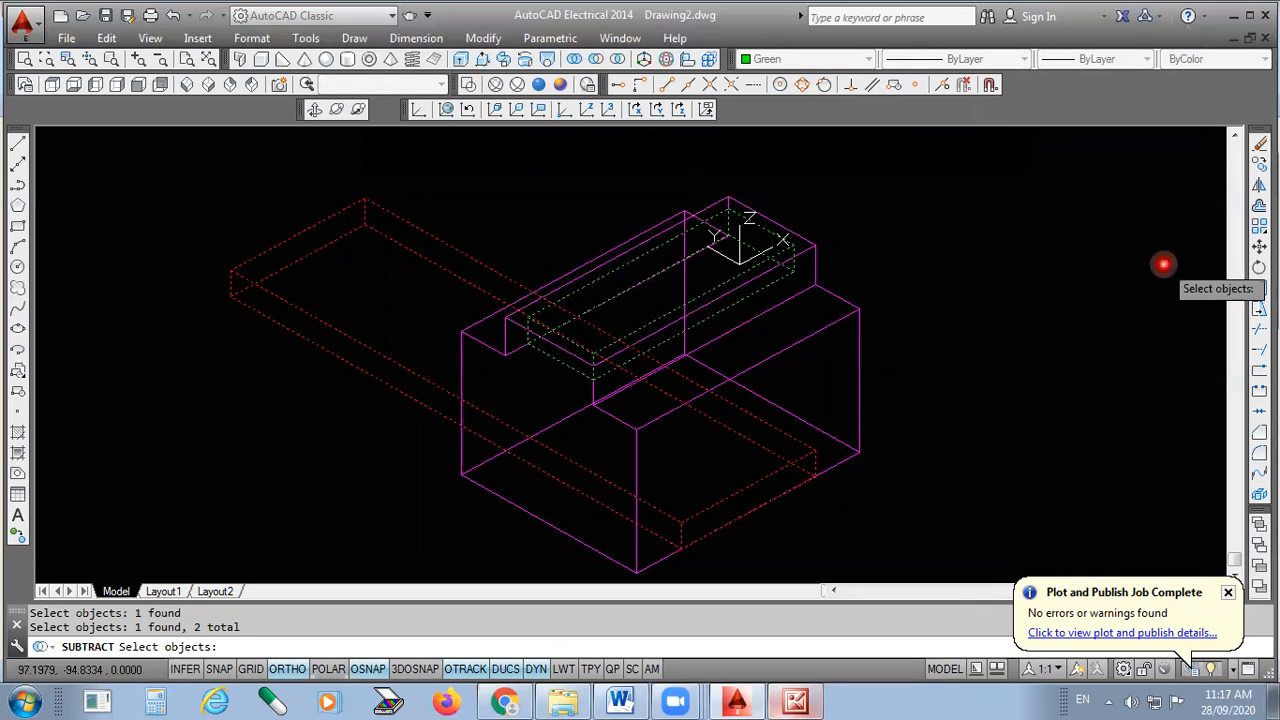
key("Return")
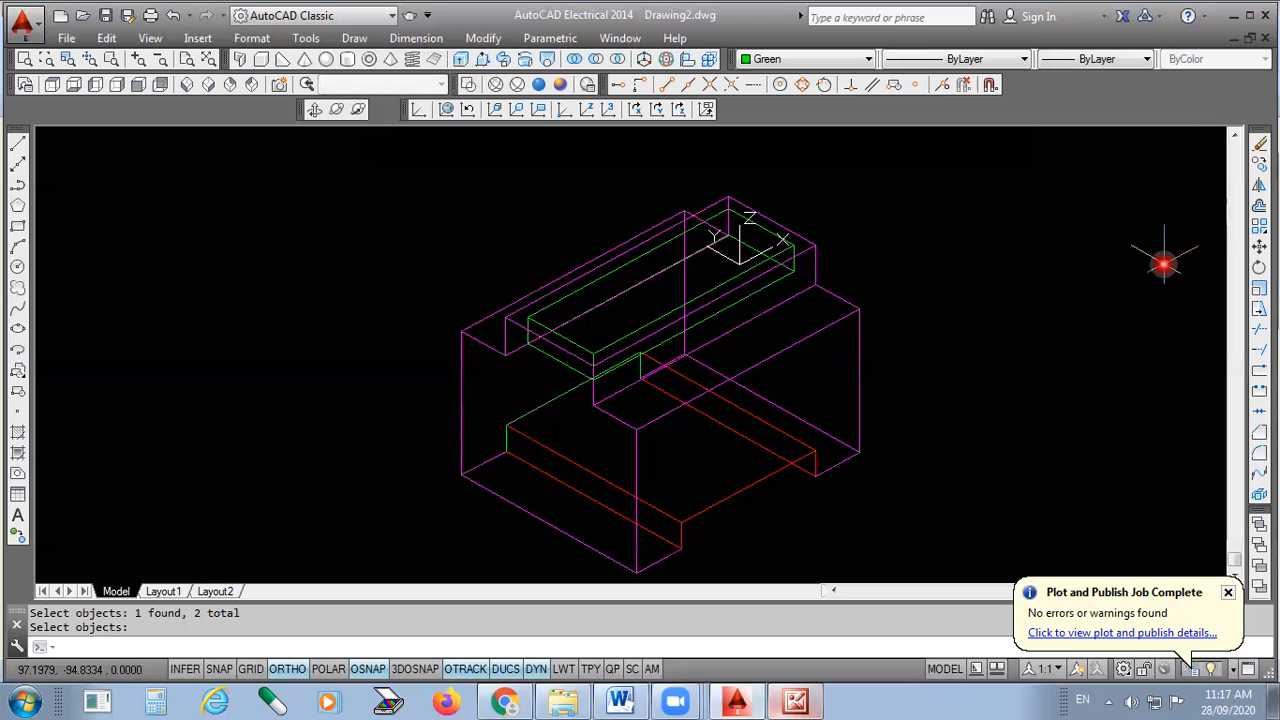
- Zoom out to the whole block and clear the selection highlight
scroll(640, 380, "up", 2)
scroll(640, 380, "up", 2)
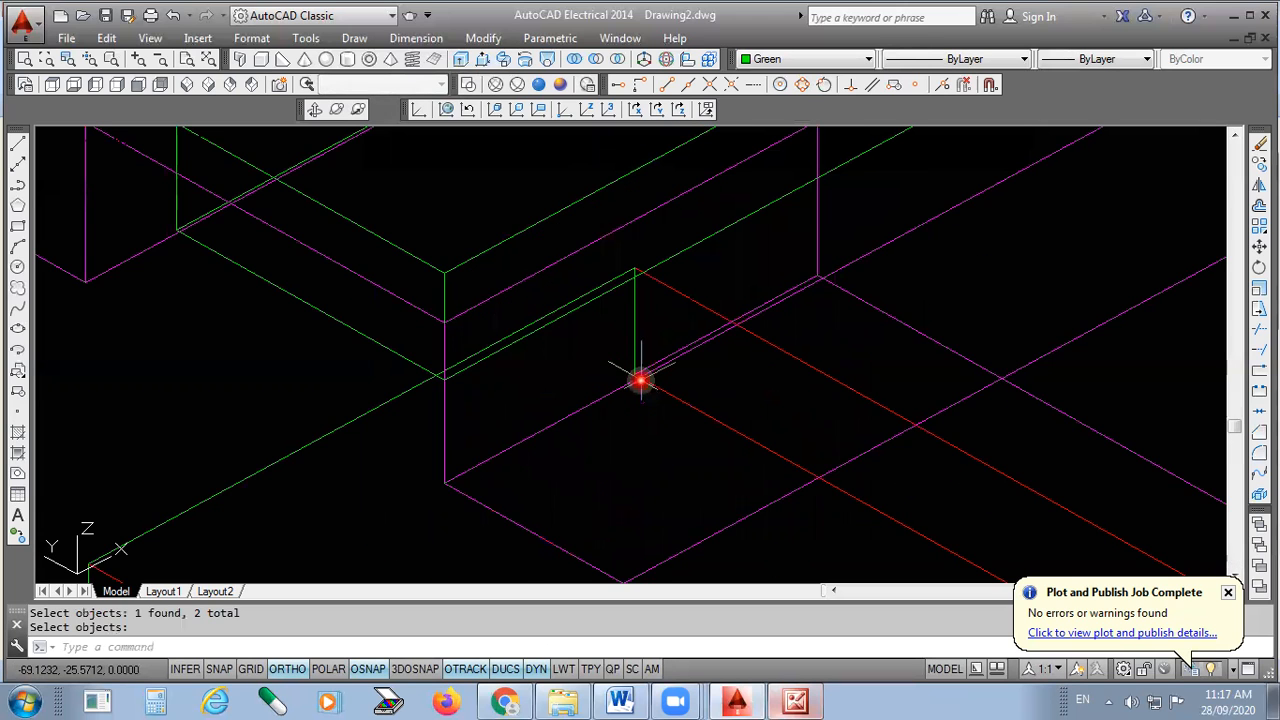
scroll(509, 471, "down", 2)
scroll(498, 410, "up", 2)
key("Return")
scroll(495, 405, "down", 5)
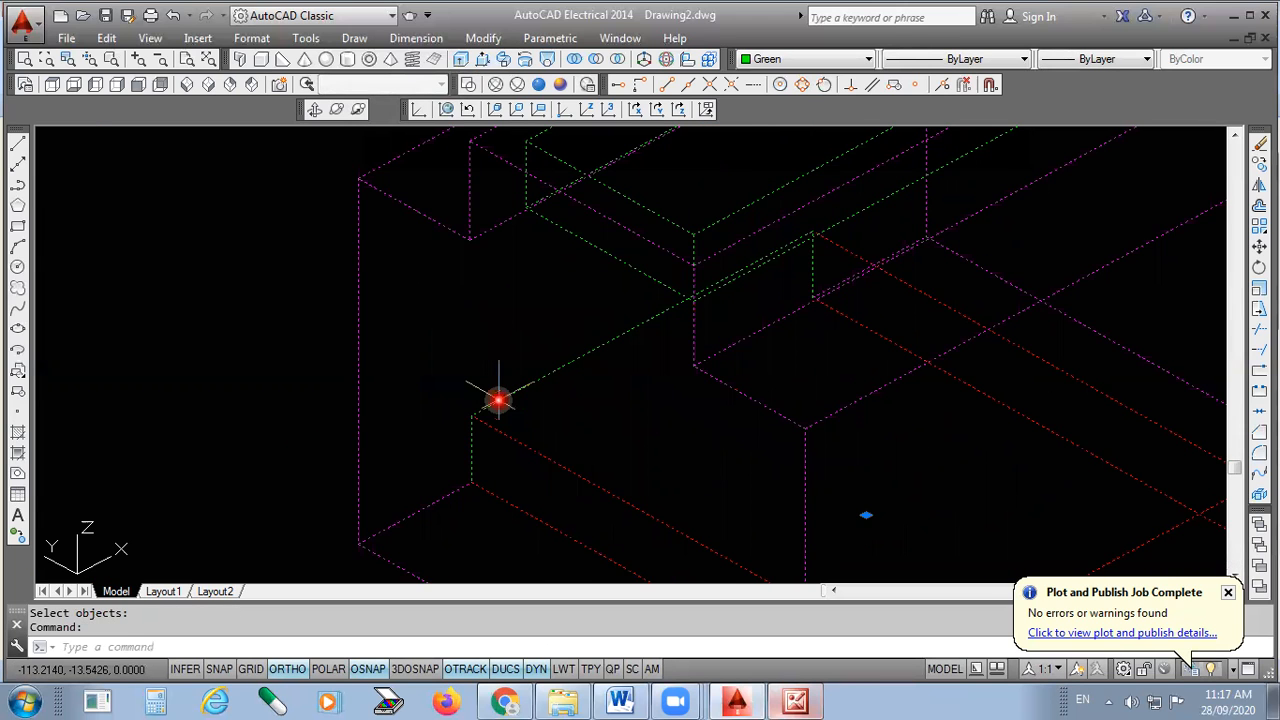
key("Escape")
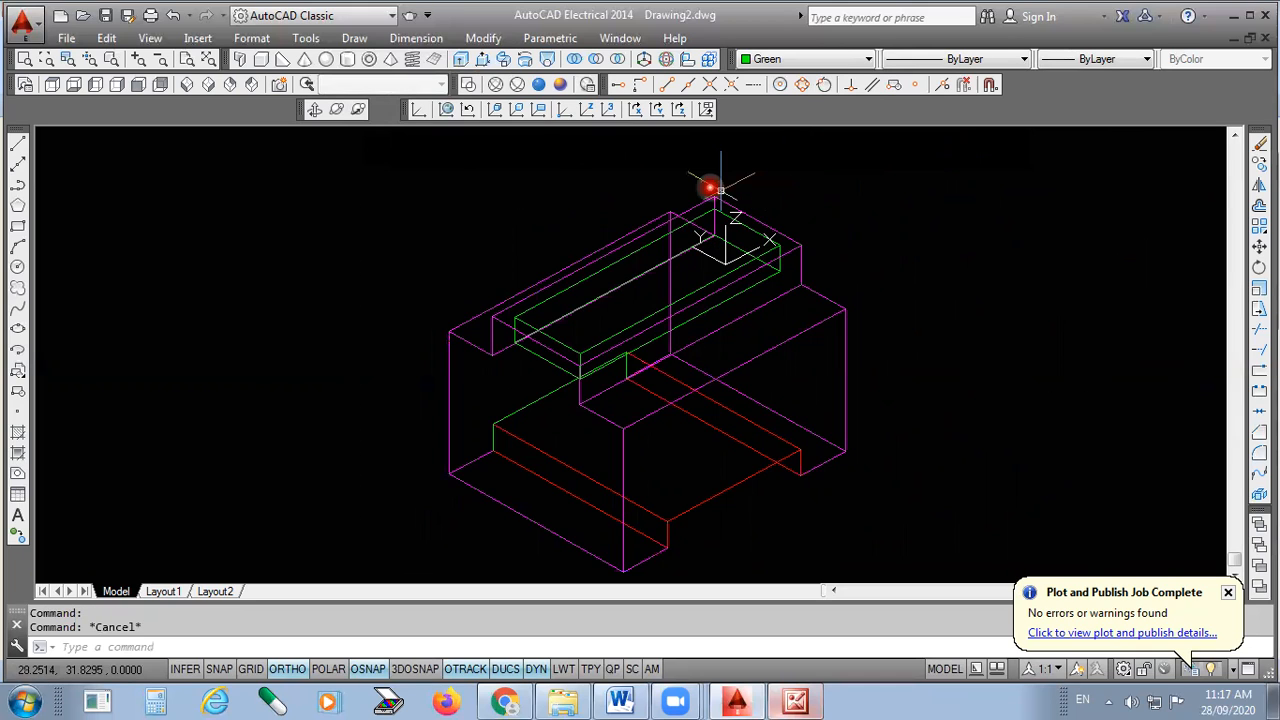
- Shade the model in the Conceptual visual style
left_click(562, 86)
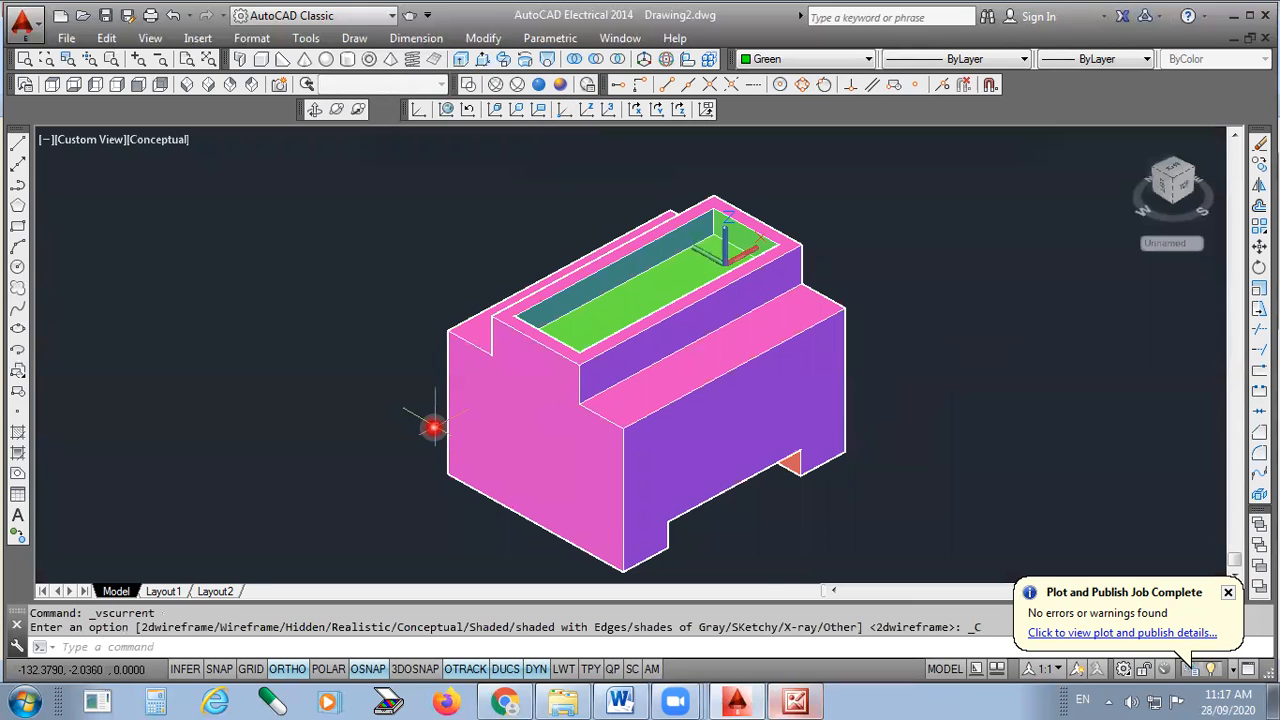
scroll(428, 427, "up", 2)
scroll(710, 420, "down", 3)
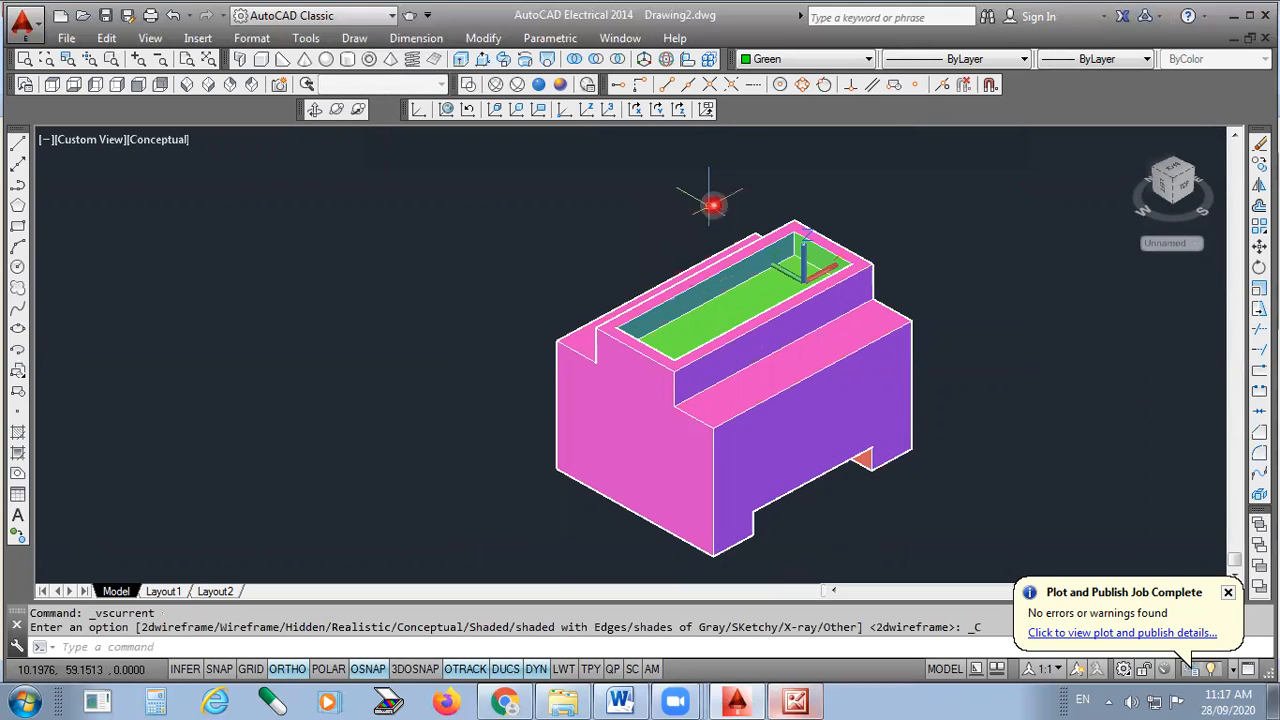
- Free-orbit the block to look into the pocket, then set the SW Isometric view
left_click(336, 108)
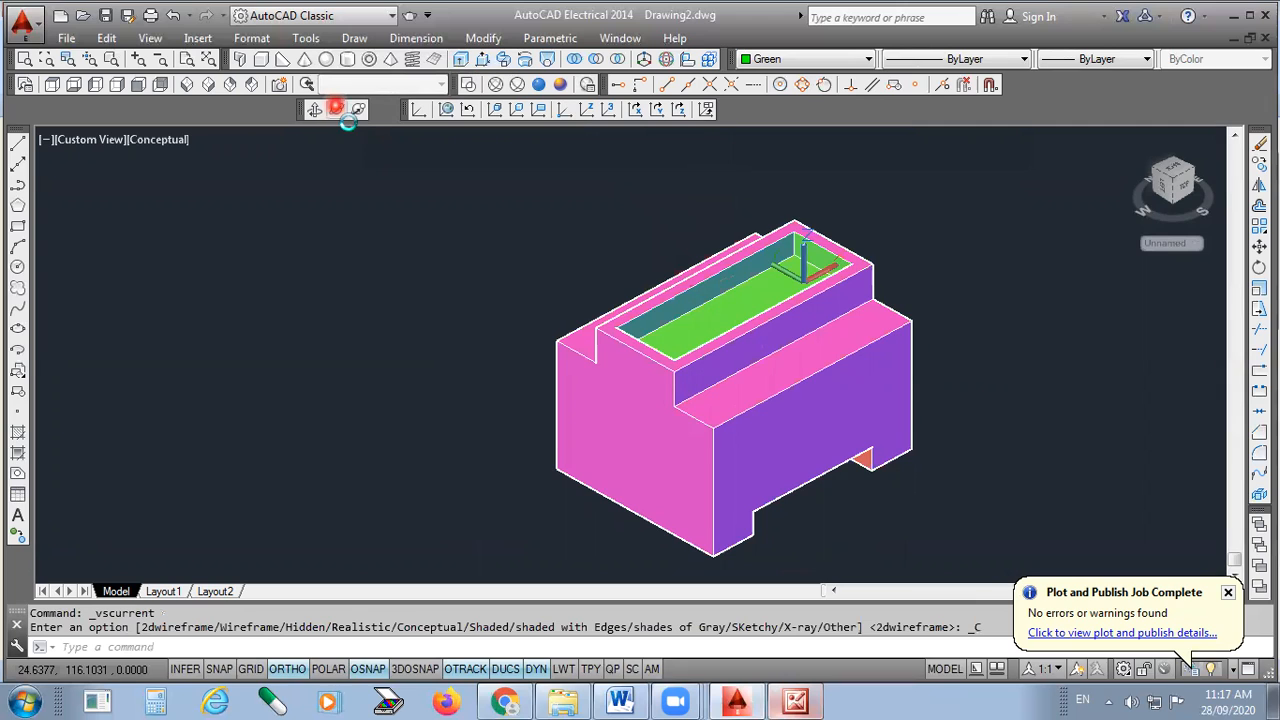
mouse_move(723, 367)
left_mouse_down()
mouse_move(764, 405)
mouse_move(815, 410)
mouse_move(745, 412)
mouse_move(744, 379)
mouse_move(686, 251)
mouse_move(707, 331)
mouse_move(612, 281)
left_mouse_up()
mouse_move(642, 342)
left_mouse_down()
mouse_move(680, 449)
mouse_move(663, 335)
mouse_move(603, 323)
mouse_move(680, 394)
mouse_move(699, 355)
mouse_move(697, 251)
left_mouse_up()
mouse_move(622, 210)
left_mouse_down()
mouse_move(725, 349)
mouse_move(603, 325)
mouse_move(622, 353)
mouse_move(720, 393)
mouse_move(691, 357)
mouse_move(802, 364)
mouse_move(812, 289)
mouse_move(782, 440)
mouse_move(790, 429)
mouse_move(728, 345)
mouse_move(728, 305)
left_mouse_up()
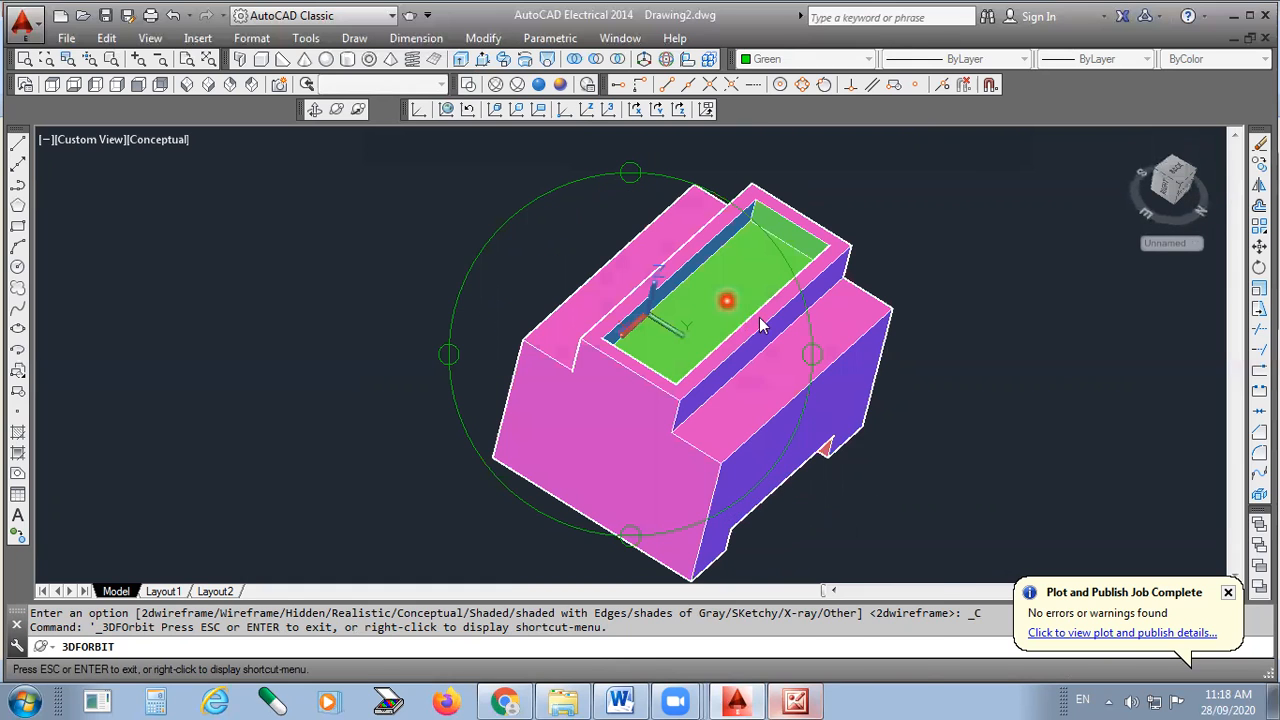
right_click(760, 326)
left_click(760, 316)
left_click(187, 85)
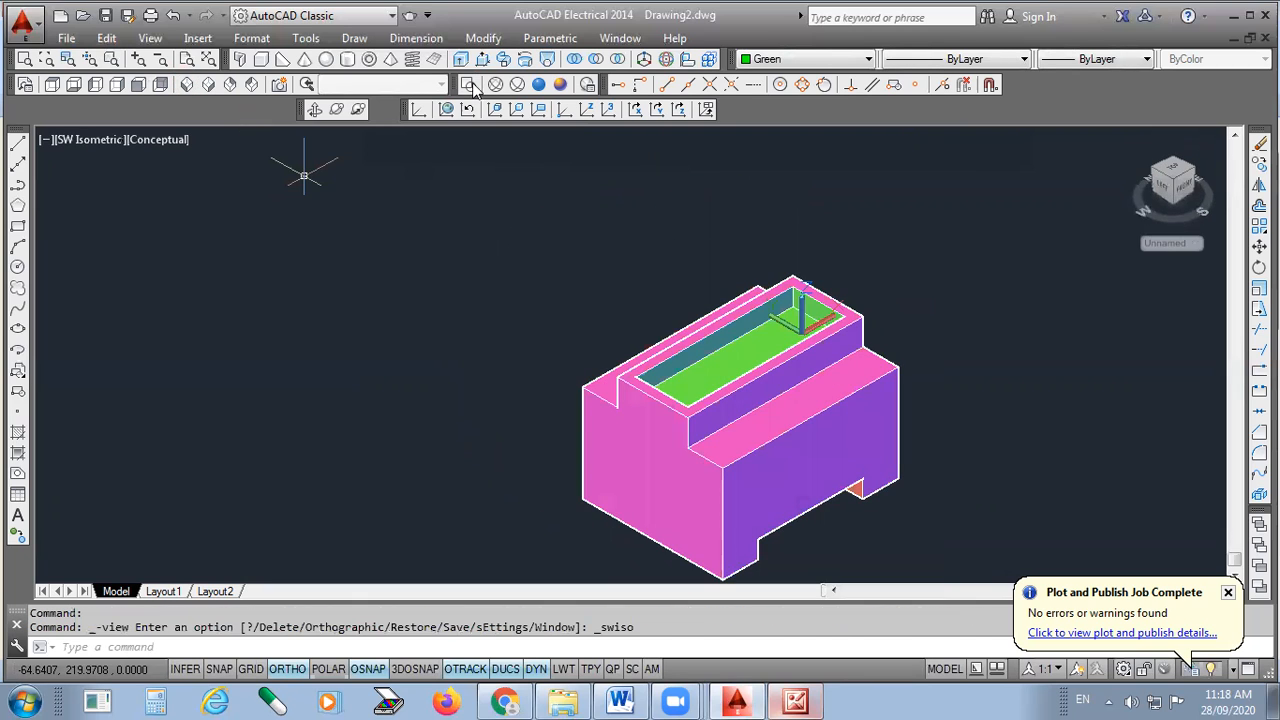
- Switch to 2D Wireframe and check the block from the Top, Front and Left views
left_click(470, 85)
left_click(52, 85)
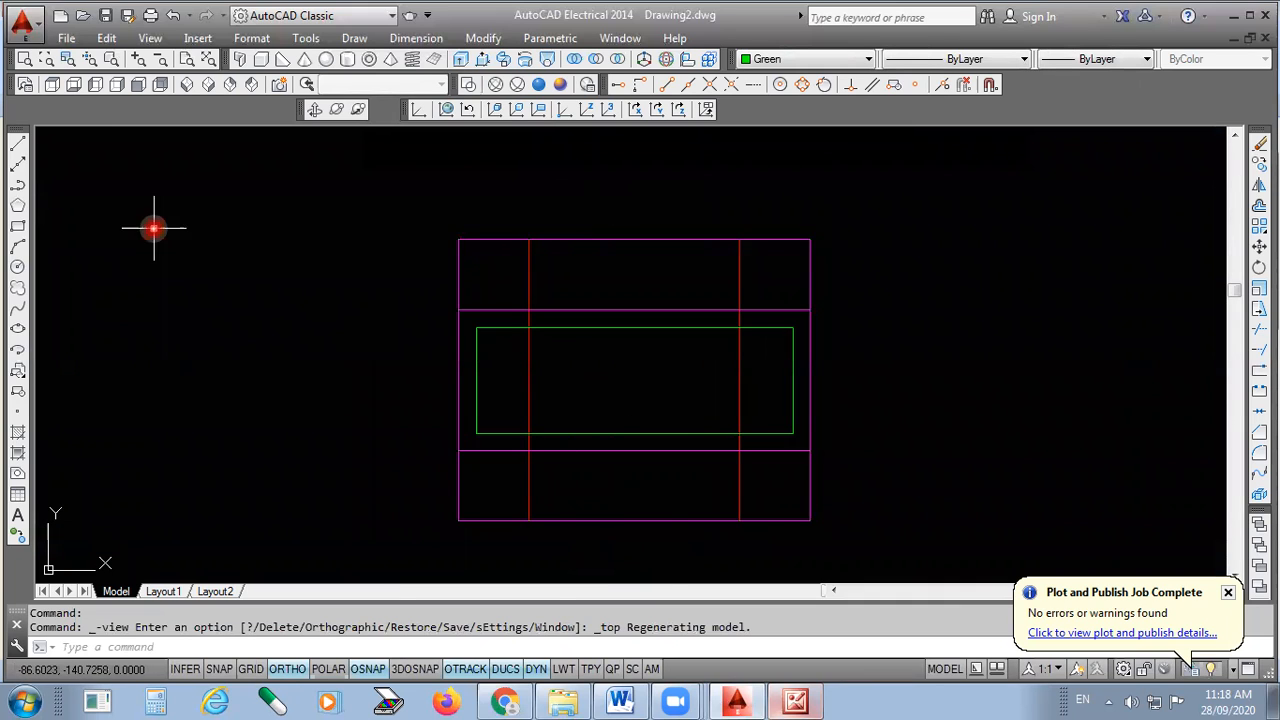
left_click(138, 85)
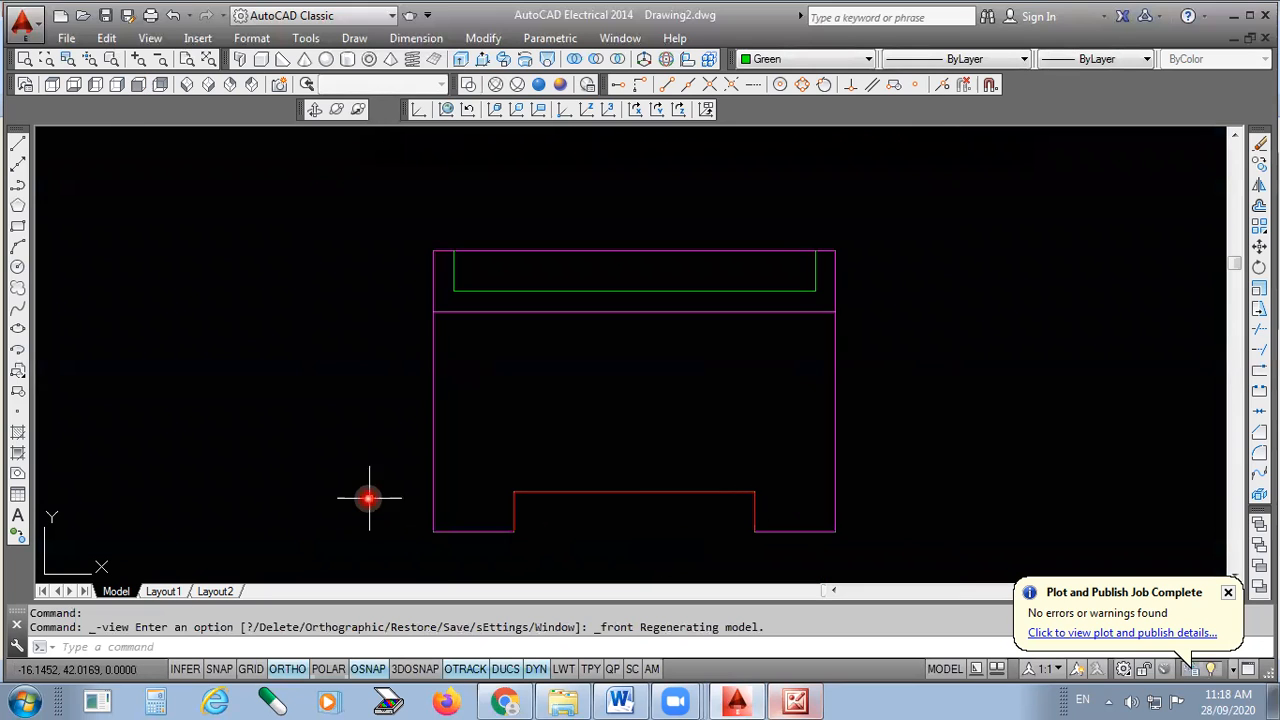
left_click(95, 85)
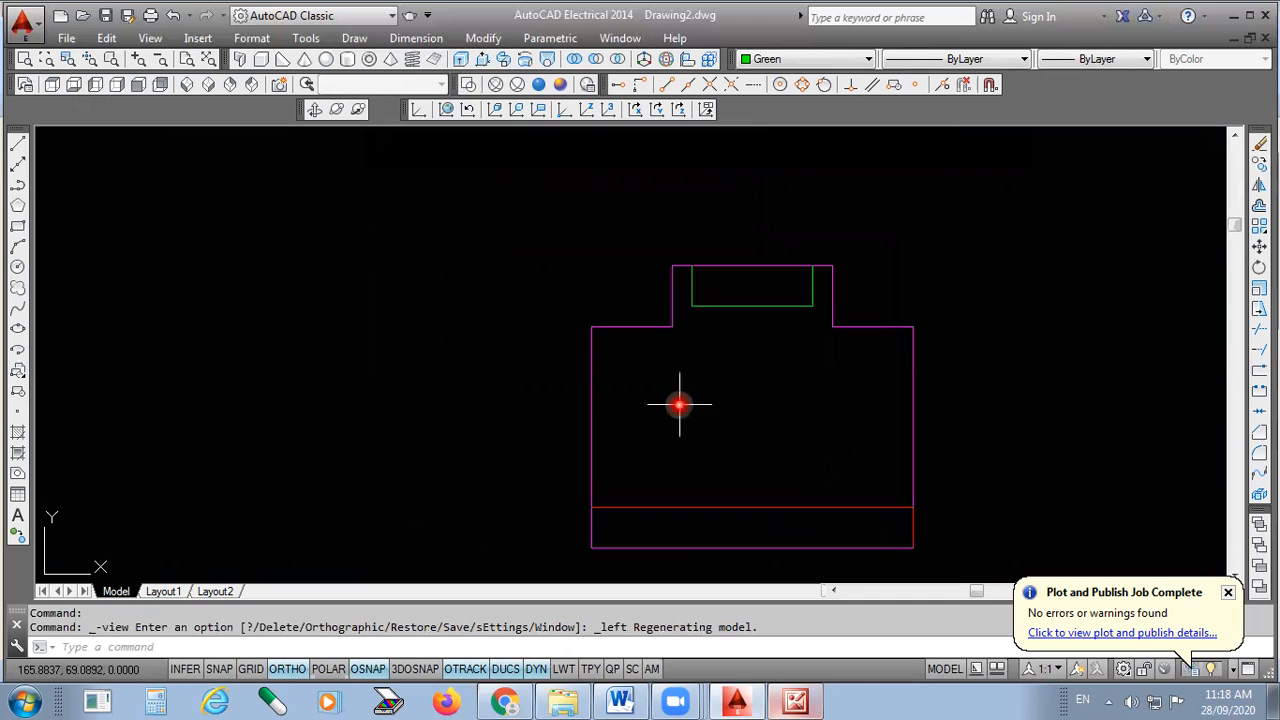
- Return to SW Isometric with Conceptual shading and bring up the exercise sheet
left_click(184, 86)
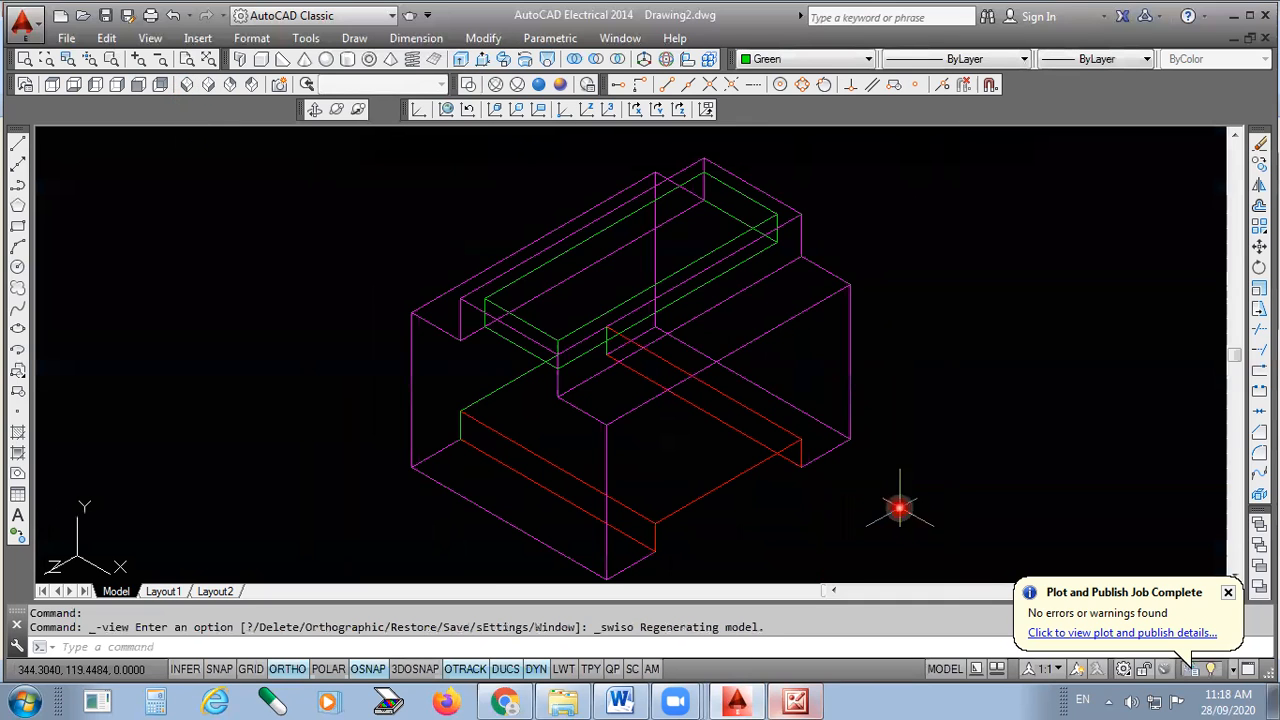
scroll(496, 422, "up", 2)
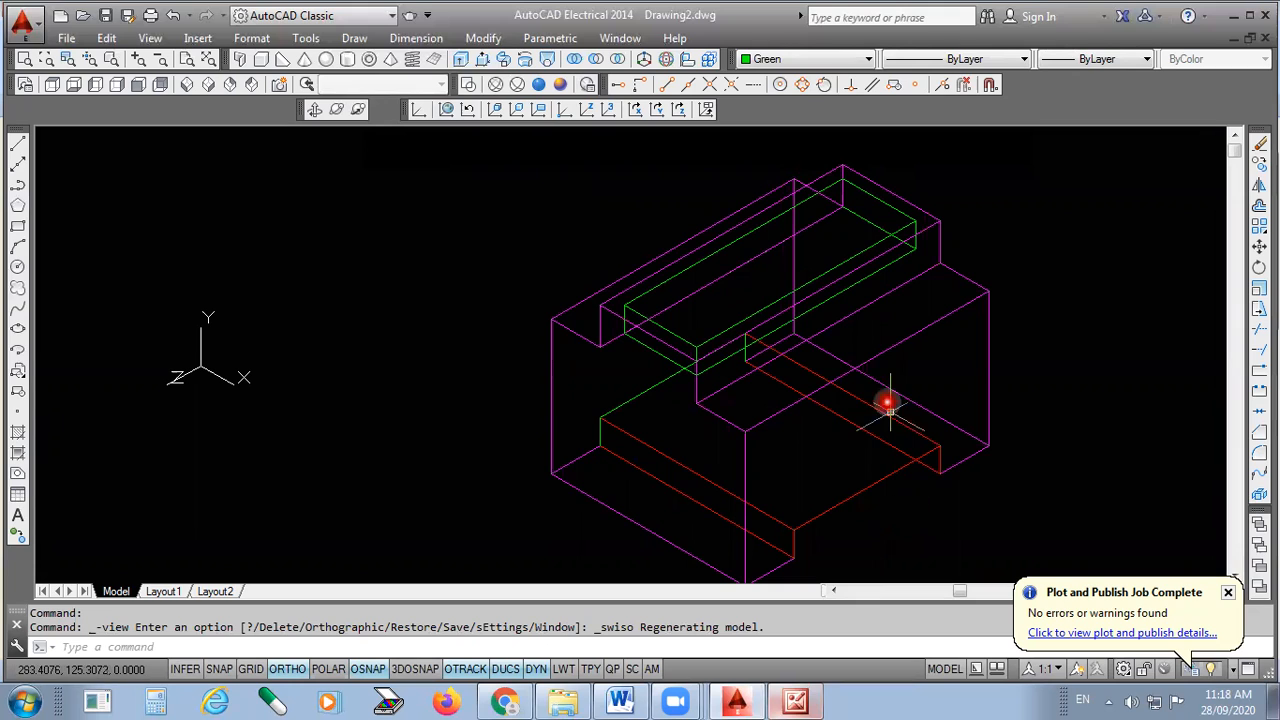
left_click(560, 85)
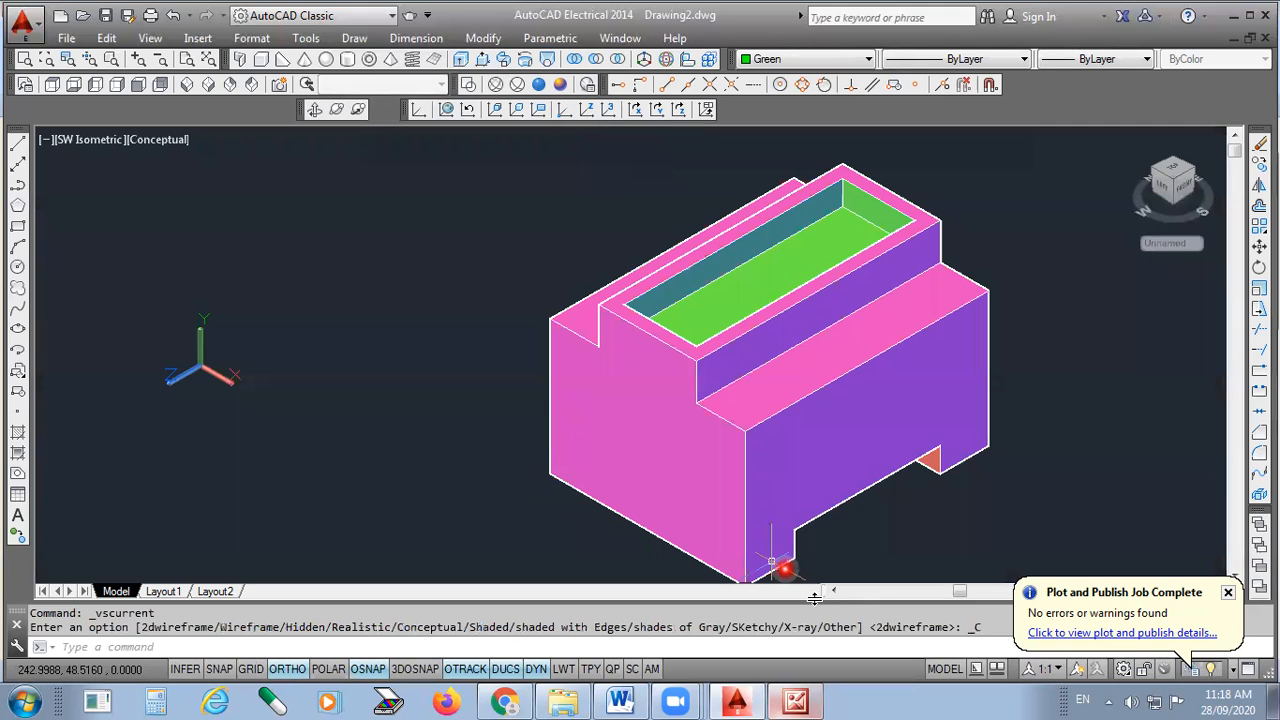
left_click(746, 700)
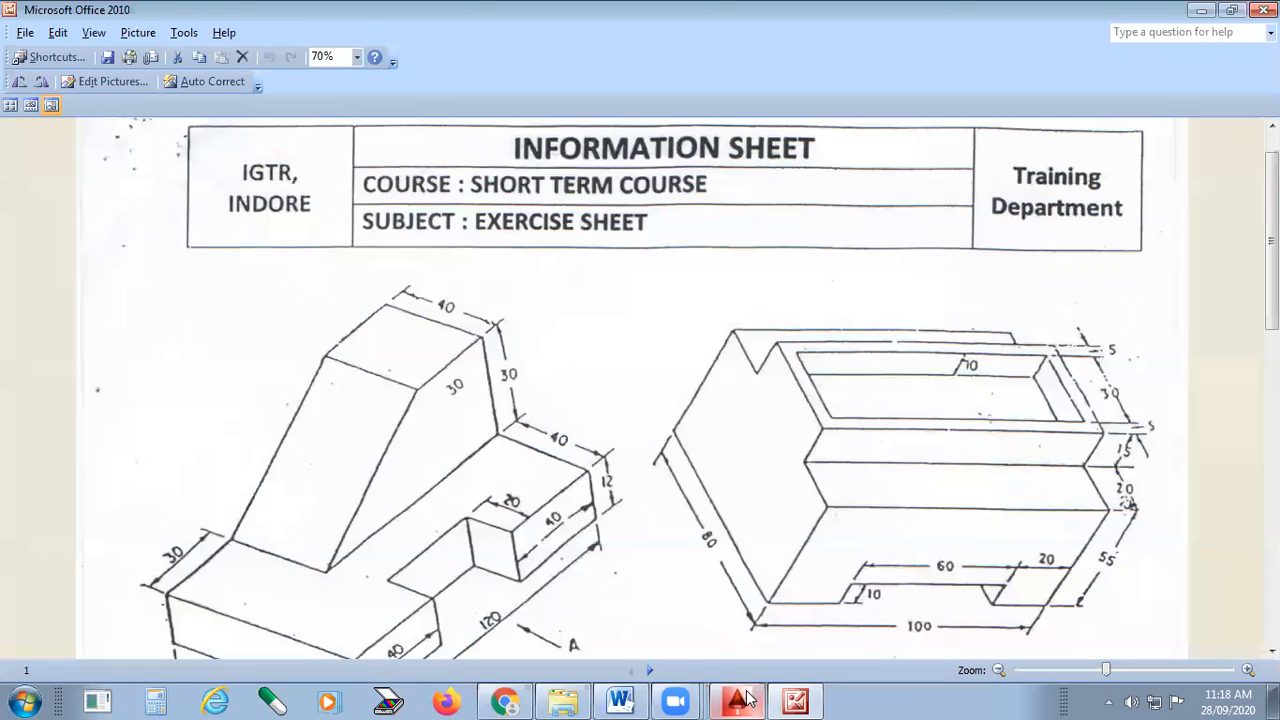
left_click_drag(690, 593, 690, 358)
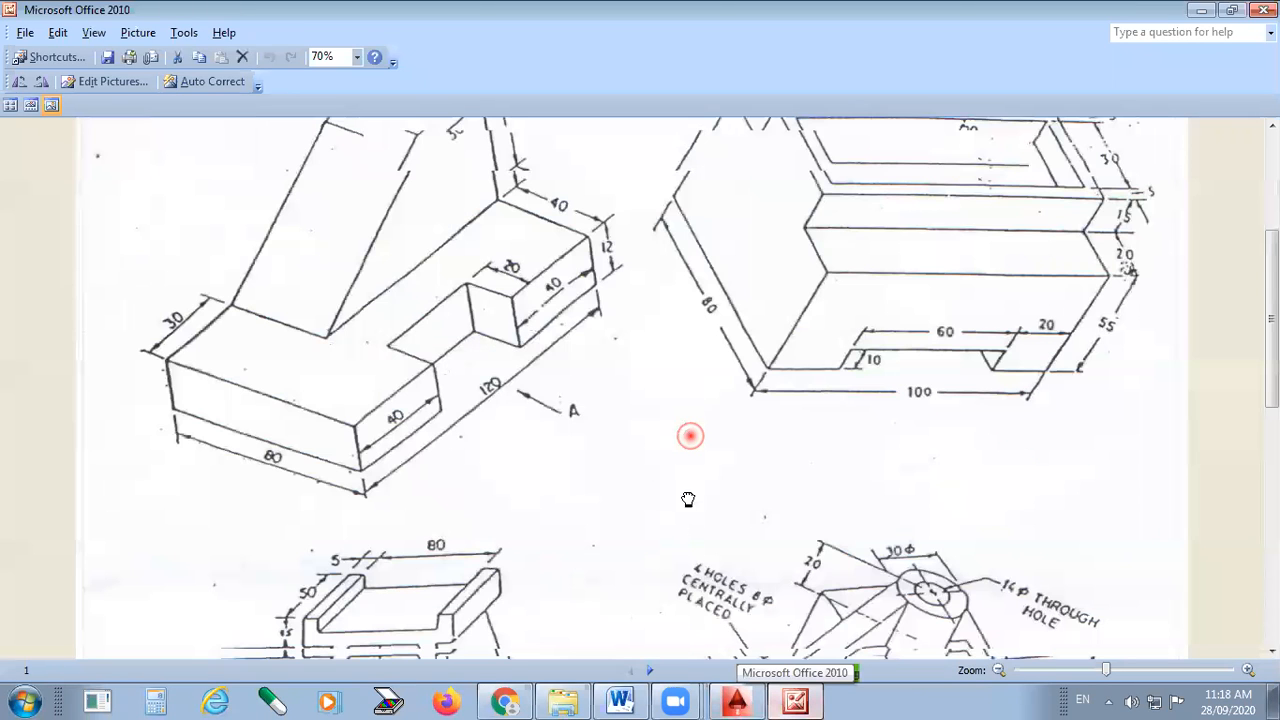
scroll(605, 428, "down", 3)
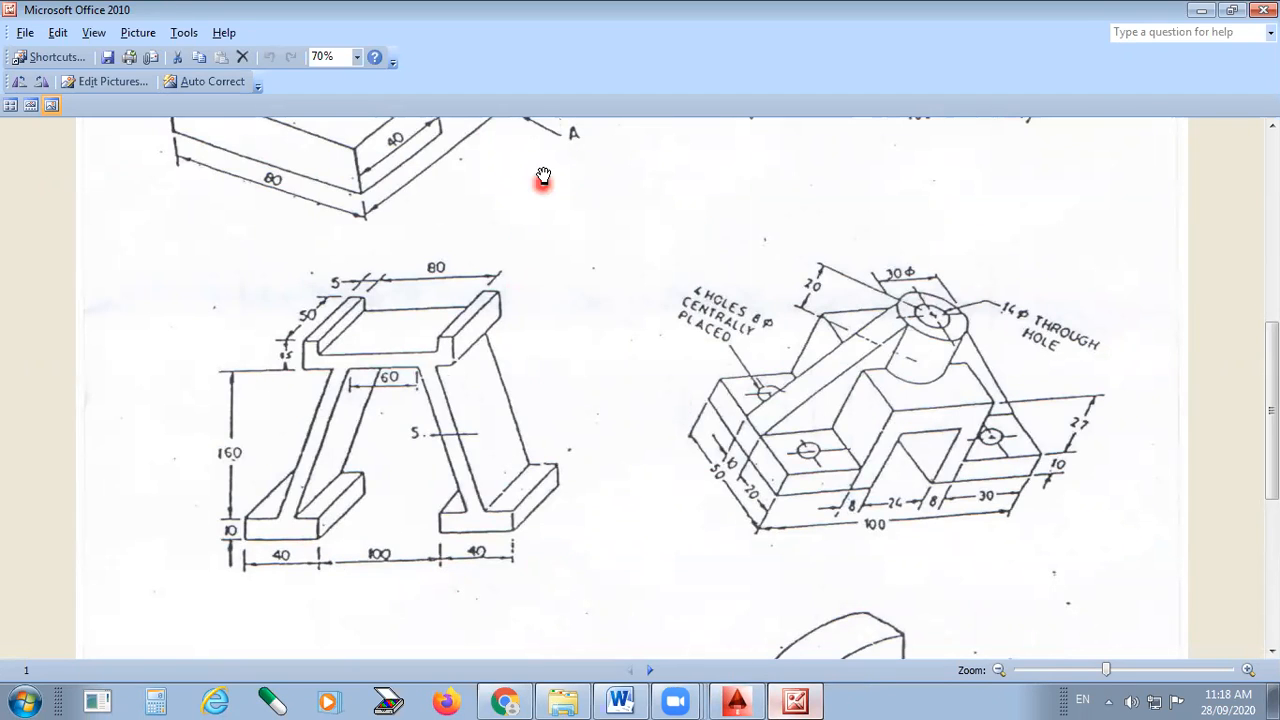
left_click_drag(345, 605, 393, 487)
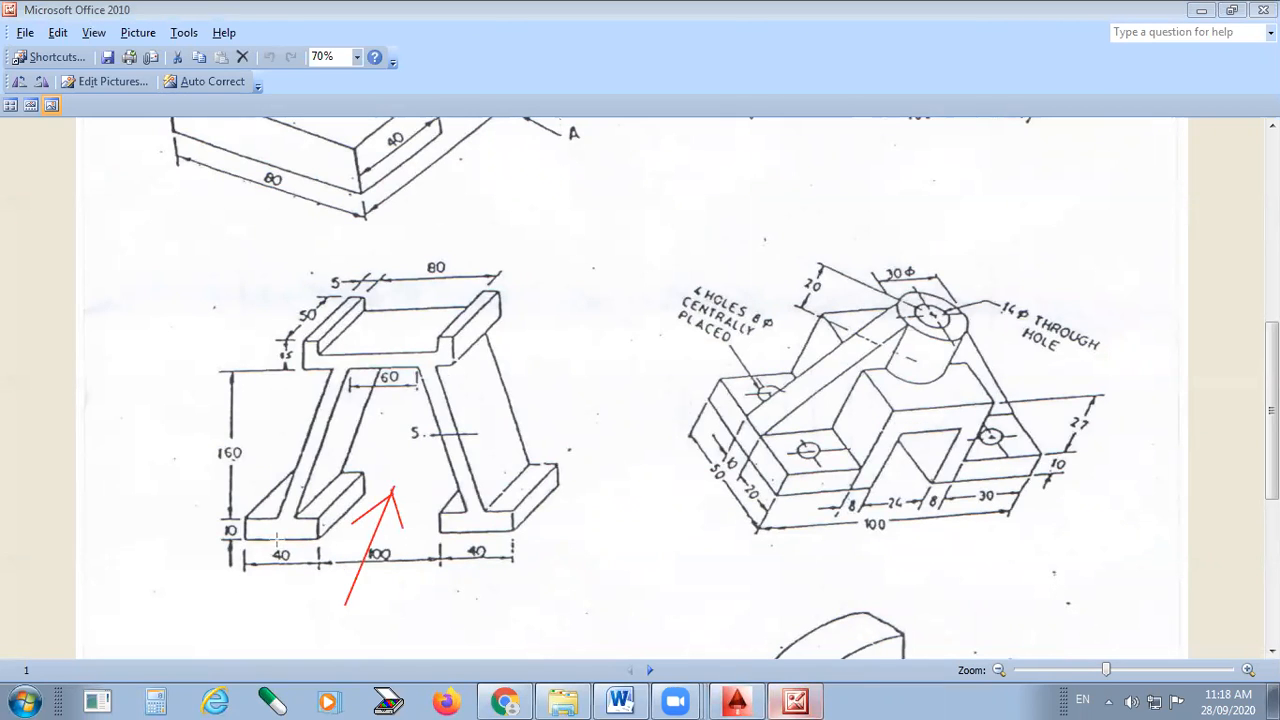
left_click_drag(326, 390, 330, 379)
left_click_drag(314, 352, 420, 350)
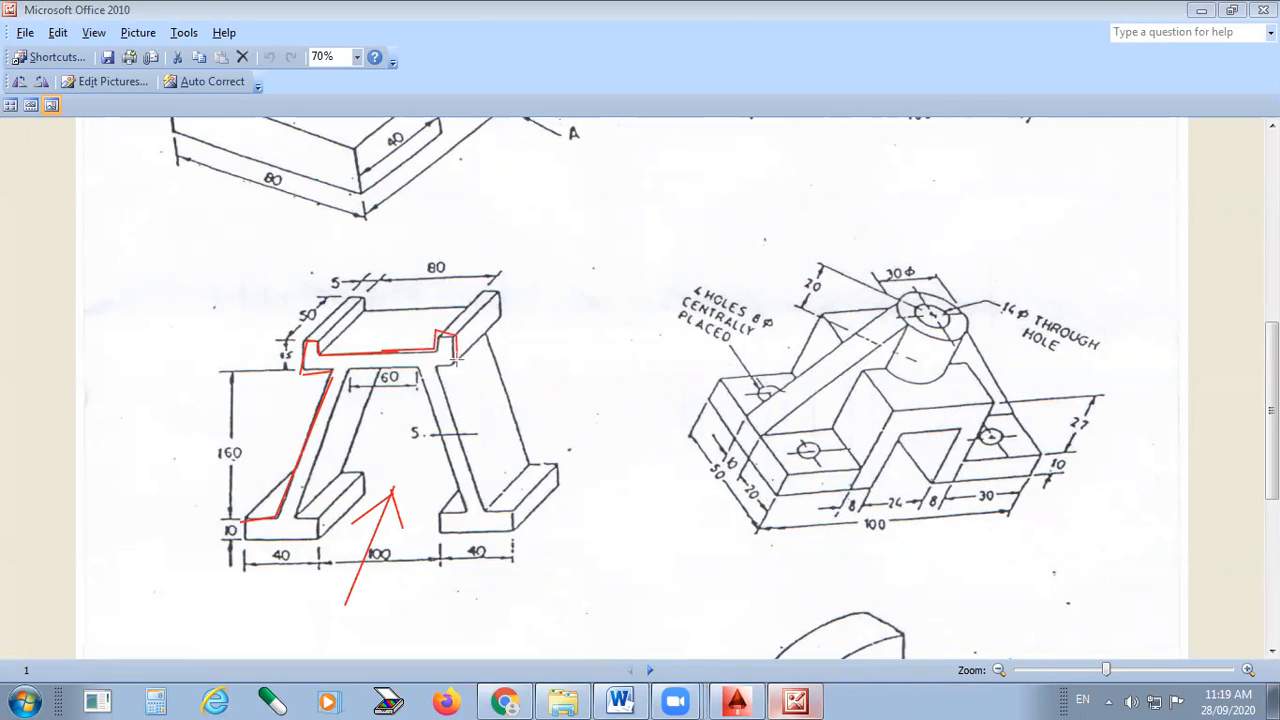
mouse_move(428, 364)
left_mouse_down()
mouse_move(506, 541)
mouse_move(428, 540)
mouse_move(441, 440)
mouse_move(420, 368)
left_mouse_up()
left_click_drag(337, 423, 291, 523)
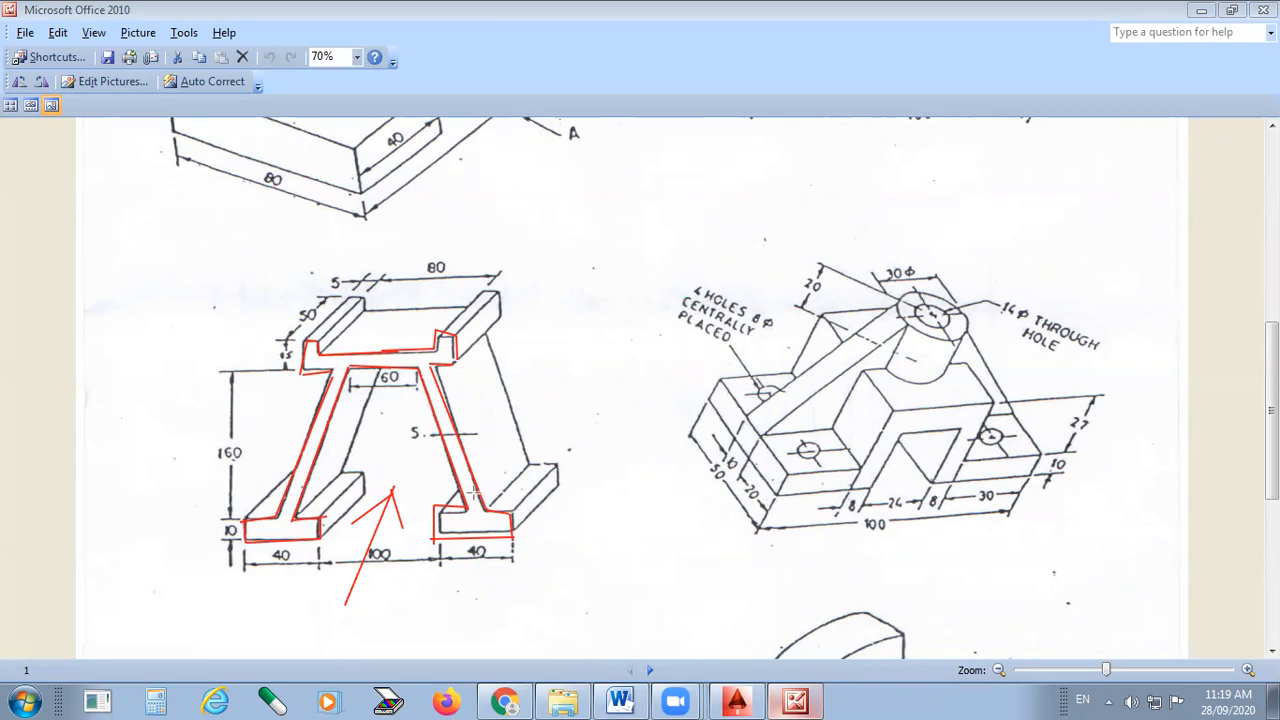
left_click_drag(514, 522, 559, 430)
left_click_drag(487, 480, 522, 422)
left_click_drag(479, 374, 506, 325)
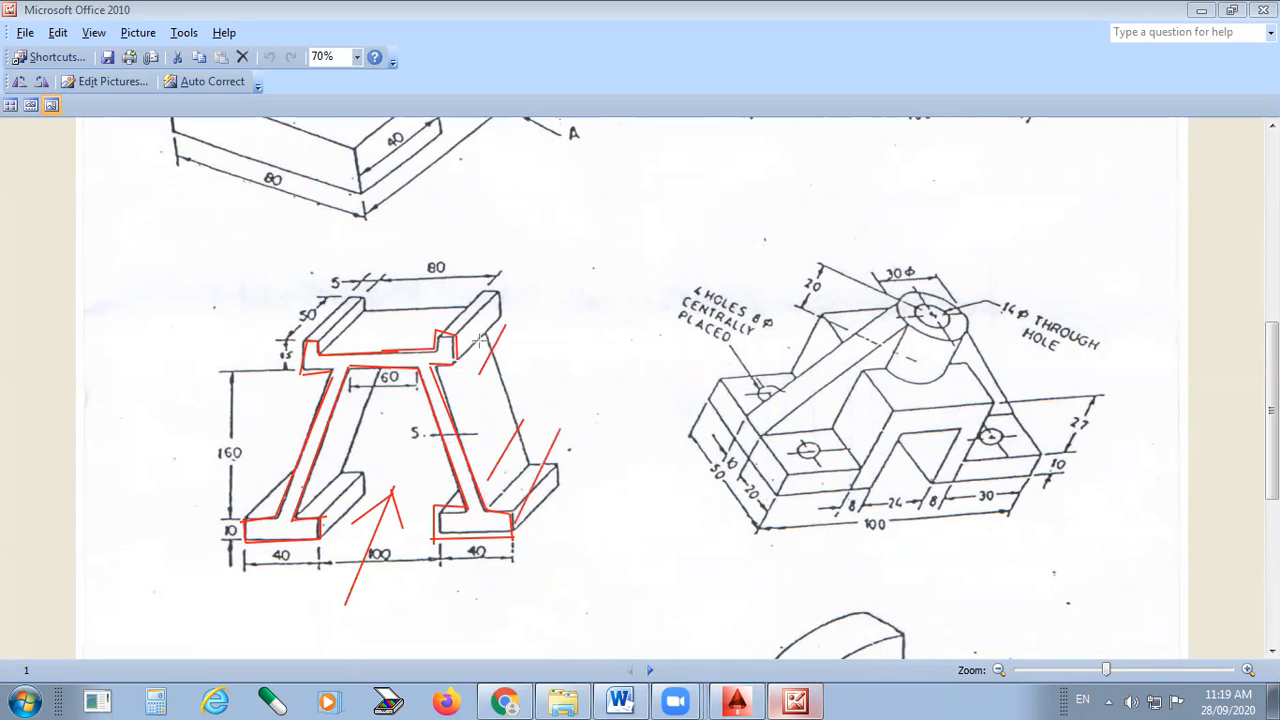
left_click_drag(393, 334, 447, 245)
mouse_move(313, 354)
left_mouse_down()
mouse_move(403, 230)
mouse_move(358, 272)
left_mouse_up()
left_click_drag(367, 317, 418, 266)
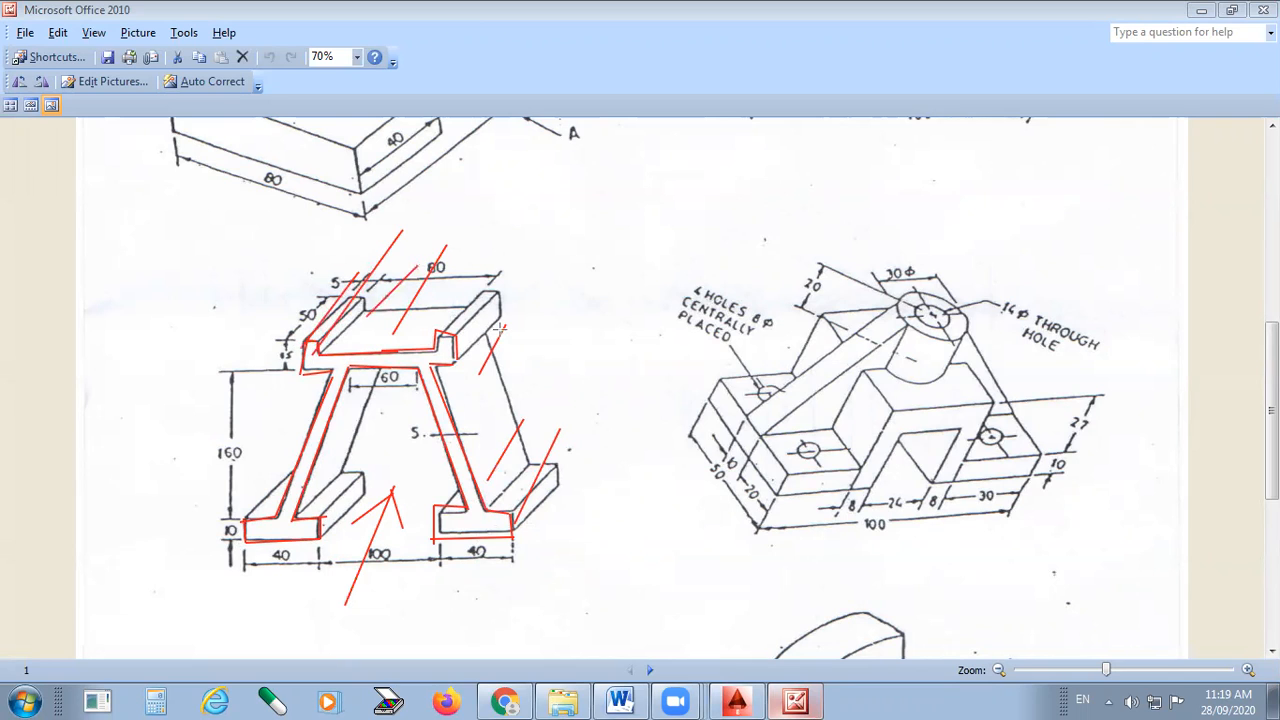
key("ctrl+z")
key("ctrl+z")
key("ctrl+z")
key("ctrl+z")
key("ctrl+z")
key("ctrl+z")
key("ctrl+z")
key("ctrl+z")
key("ctrl+z")
key("ctrl+z")
key("ctrl+z")
key("ctrl+z")
key("ctrl+z")
key("ctrl+z")
key("ctrl+z")
key("ctrl+z")
key("ctrl+z")
key("ctrl+z")
key("ctrl+z")
key("ctrl+z")
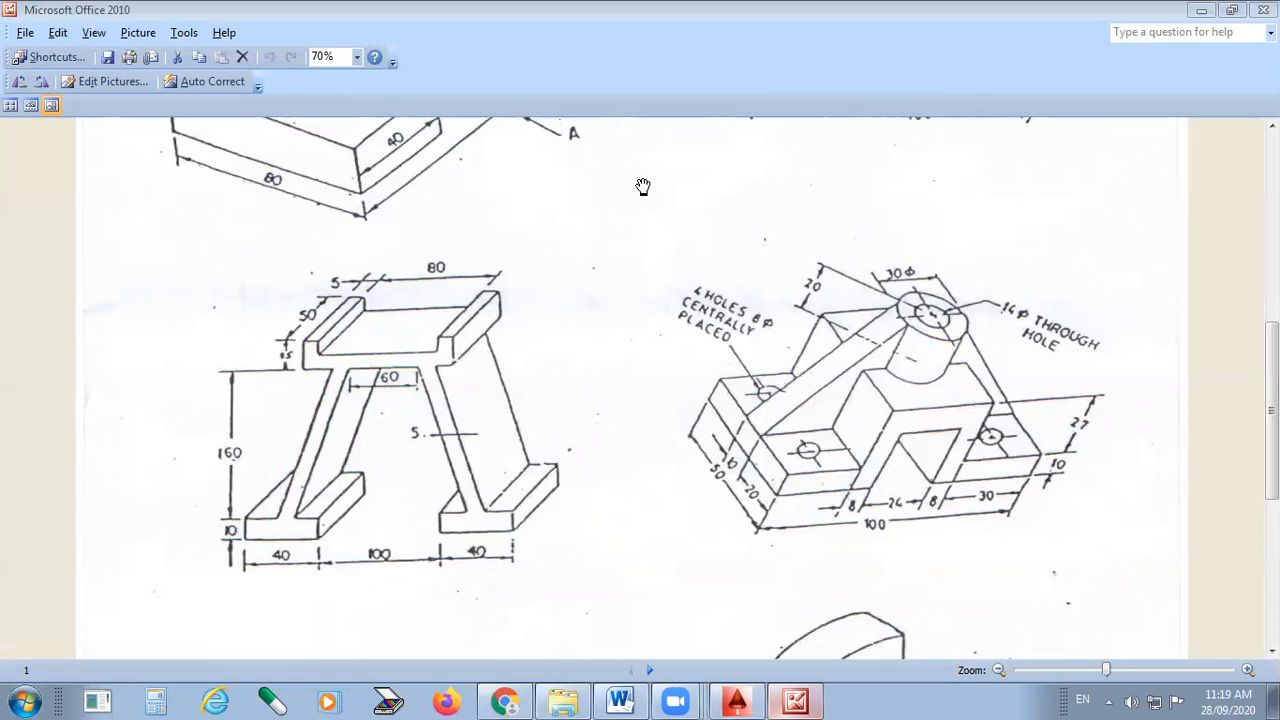
left_click_drag(716, 240, 719, 346)
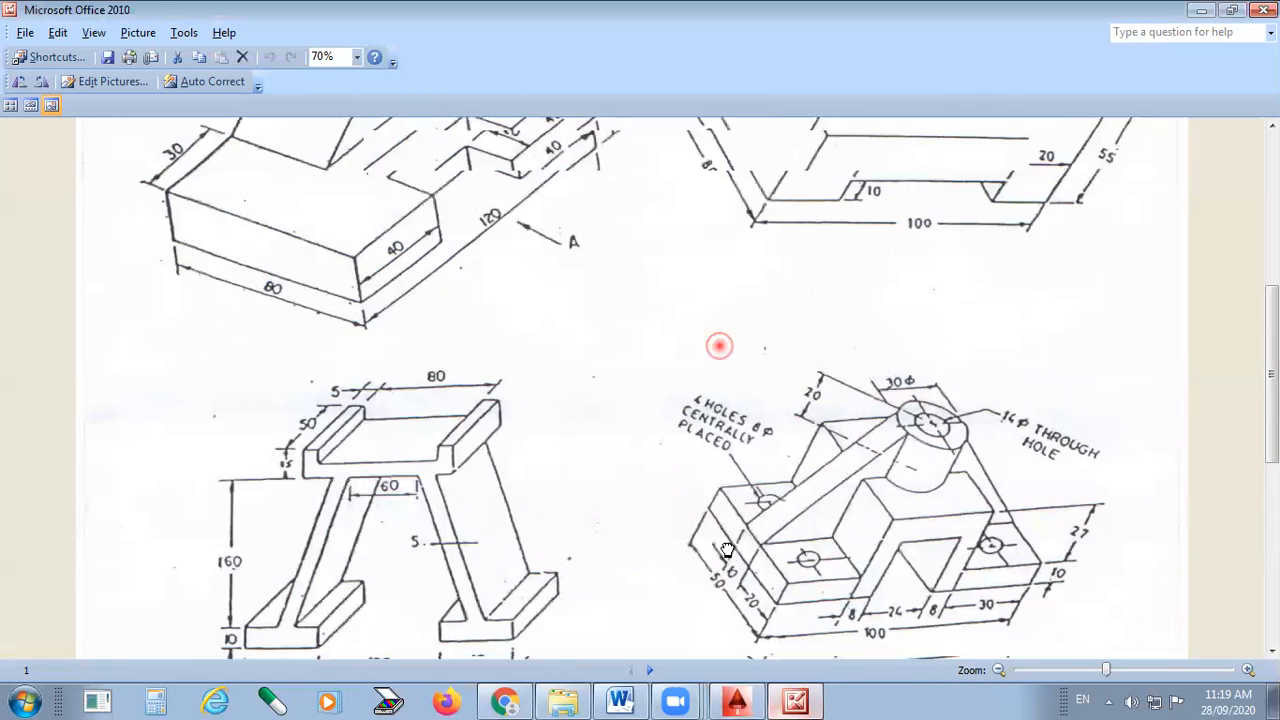
left_click_drag(951, 430, 937, 529)
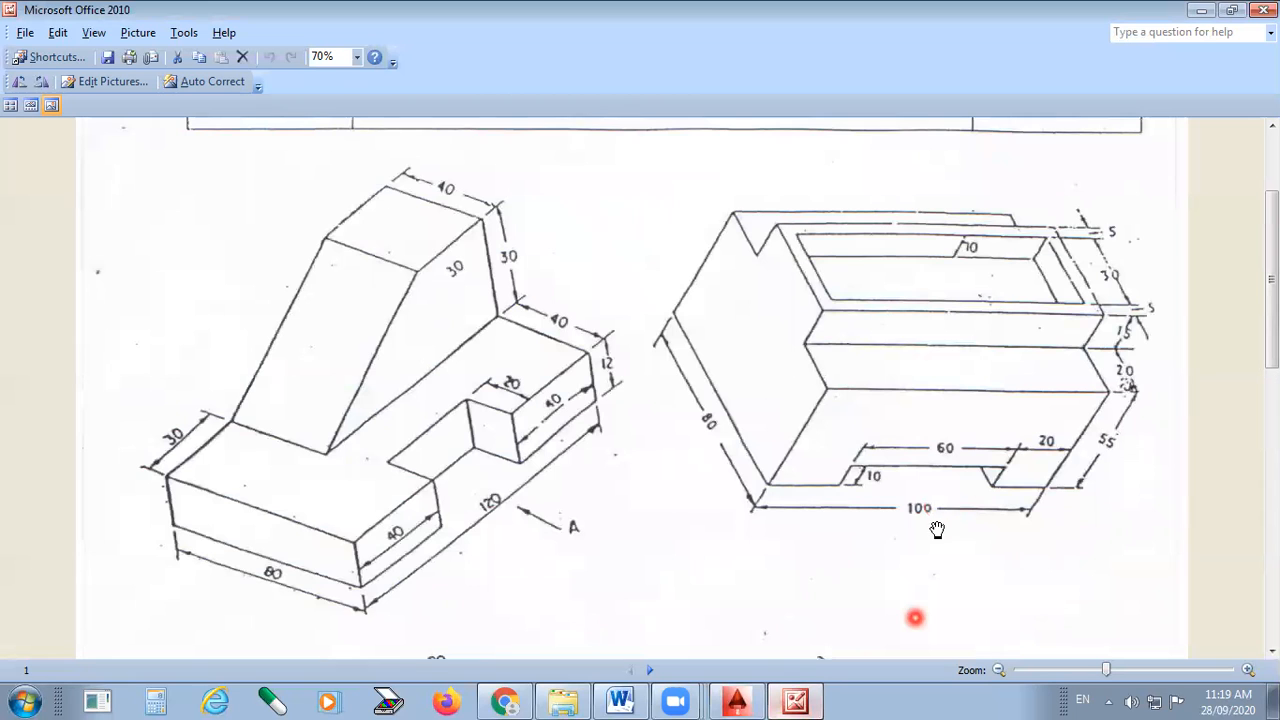